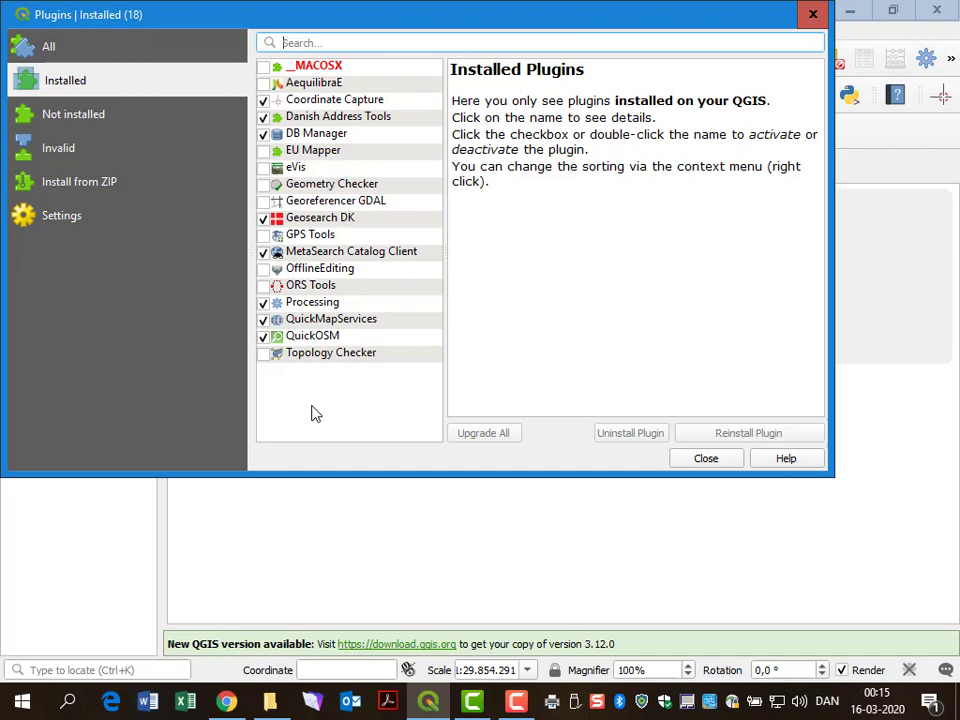
Find the Datafordeler plugin among the not-installed plugins by searching for "datafor", and install it
{"action": "left_click", "coordinate": [78, 116]}
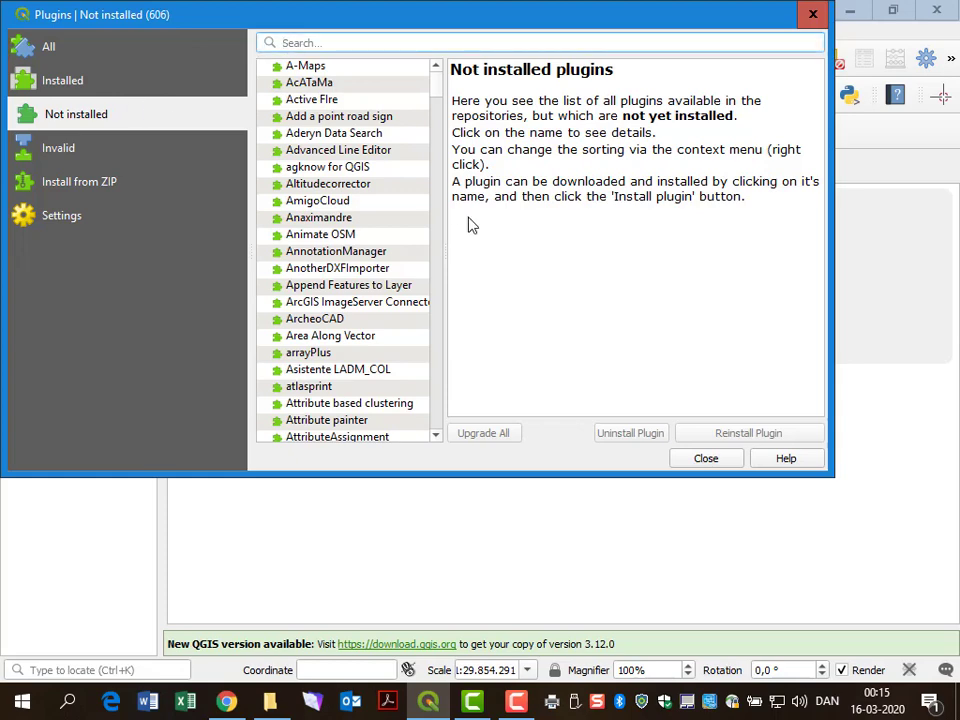
{"action": "type", "text": "datafor"}
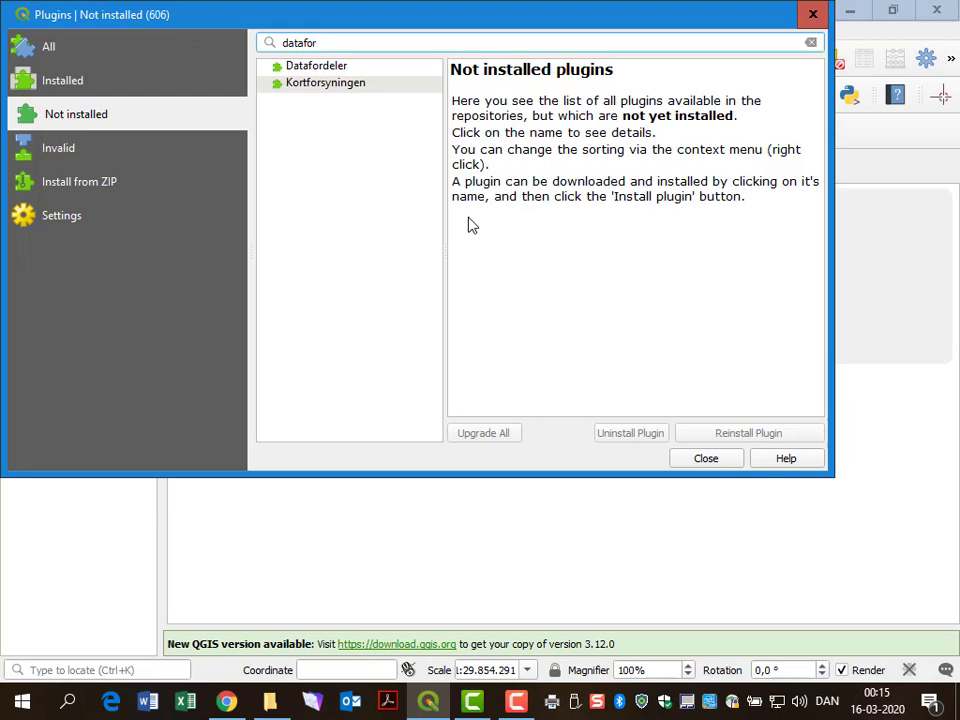
{"action": "left_click", "coordinate": [315, 68]}
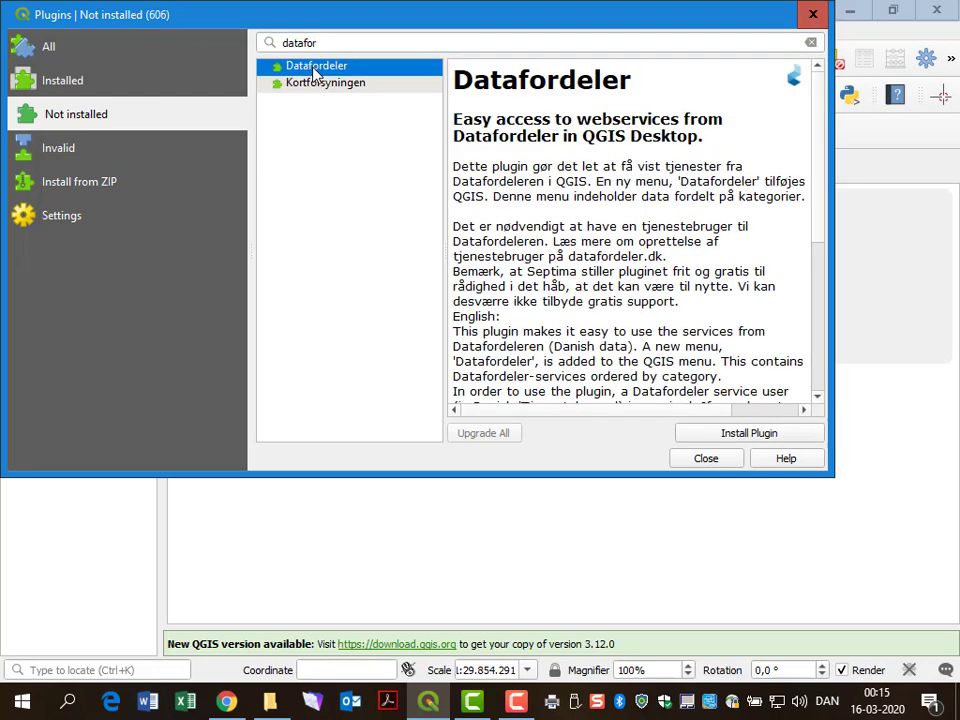
{"action": "left_click_drag", "start_coordinate": [816, 193], "coordinate": [818, 397]}
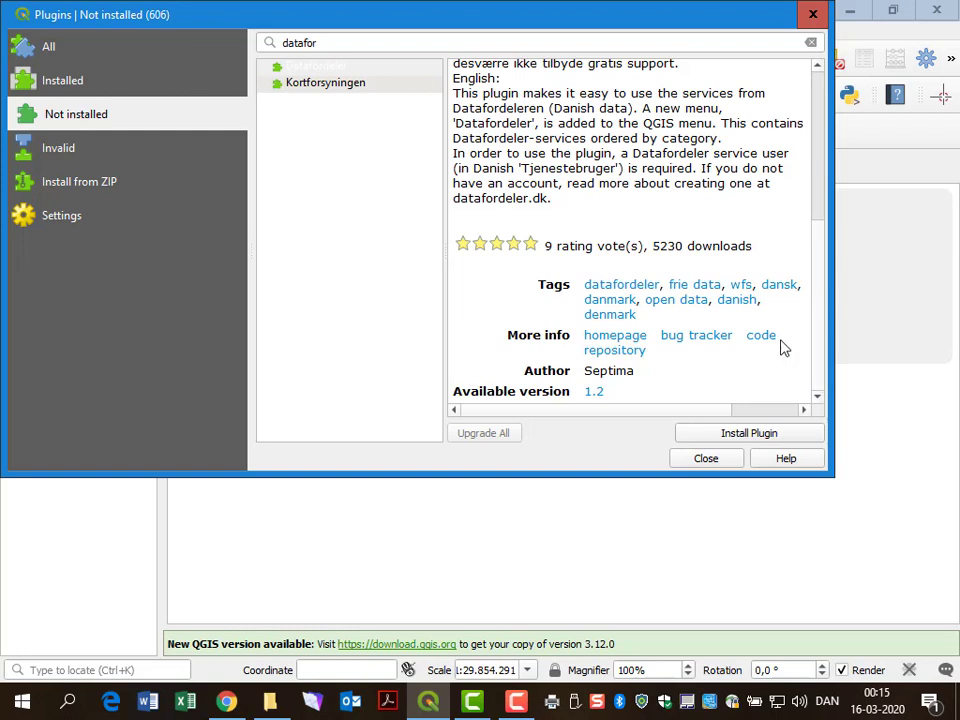
{"action": "left_click", "coordinate": [703, 435]}
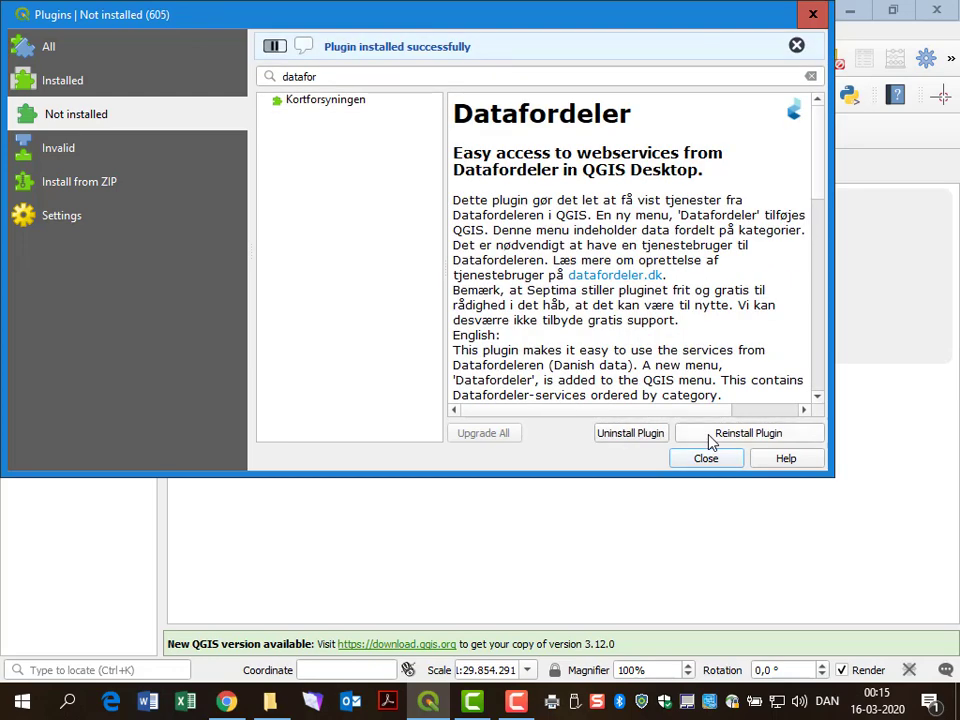
Follow the plugin description's datafordeler.dk link and examine the Brugeroprettelse page's options for creating a webbruger and a tjenestebruger
{"action": "scroll", "coordinate": [814, 210], "scroll_direction": "down", "scroll_amount": 2}
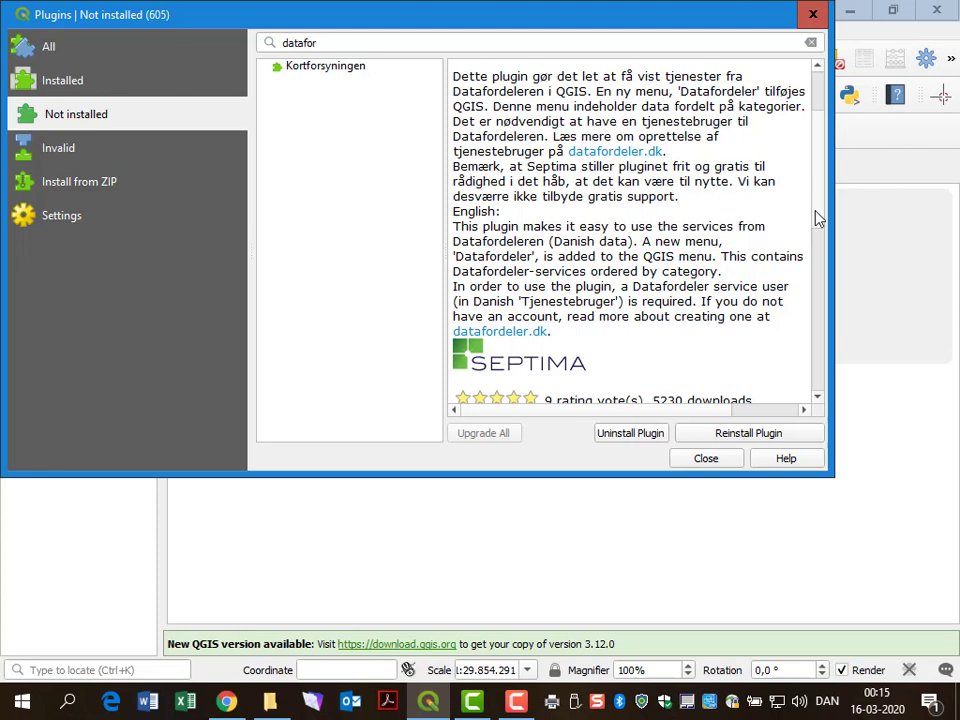
{"action": "scroll", "coordinate": [816, 218], "scroll_direction": "up", "scroll_amount": 2}
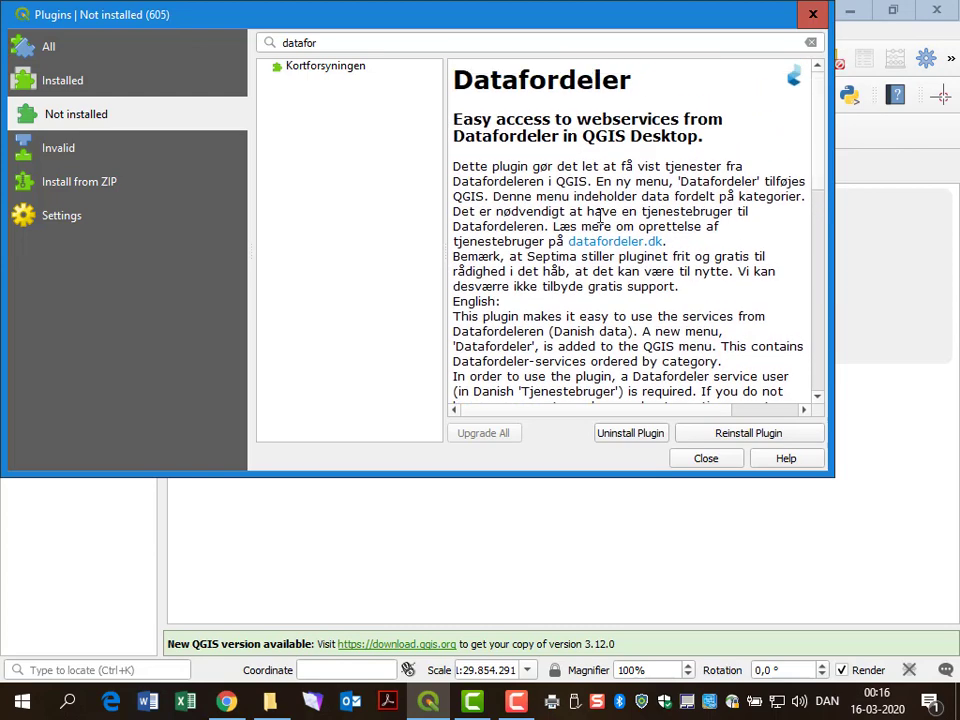
{"action": "left_click", "coordinate": [603, 251]}
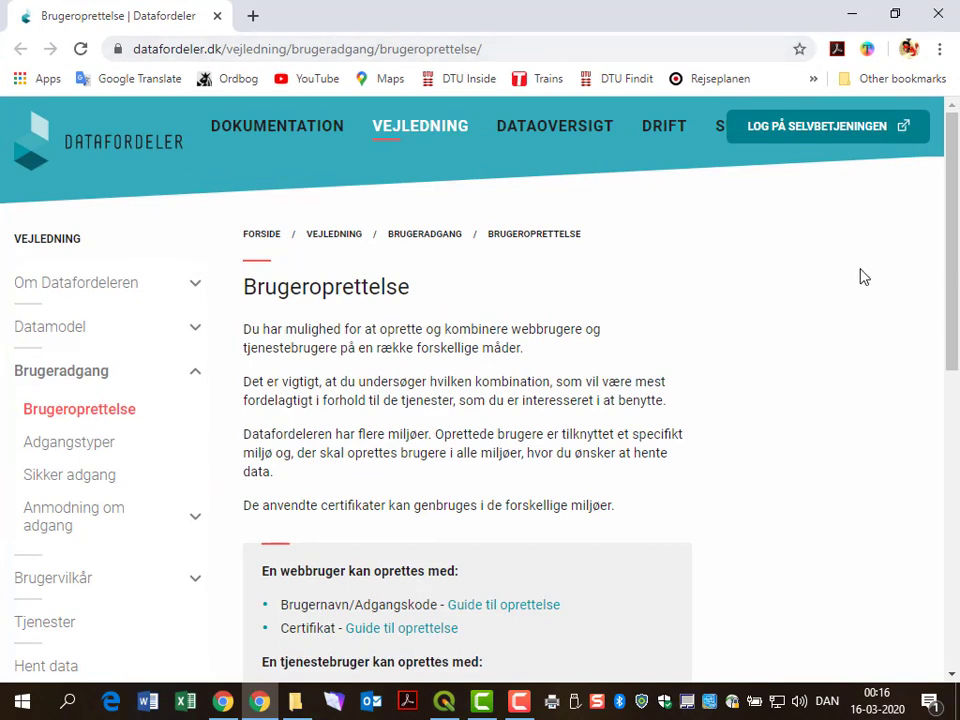
{"action": "left_click_drag", "start_coordinate": [946, 268], "coordinate": [950, 316]}
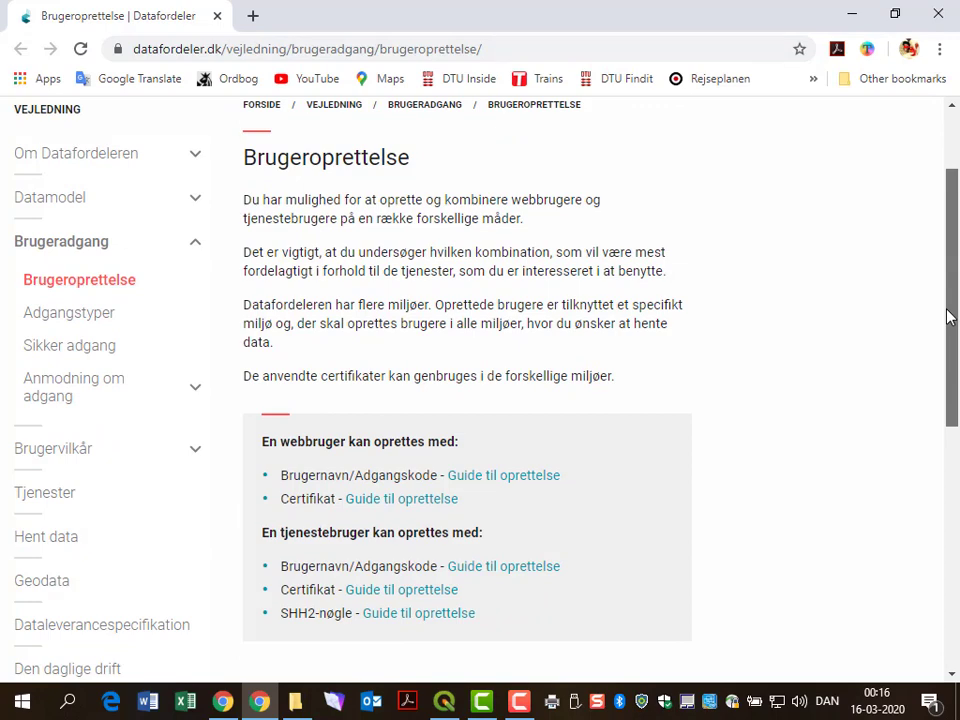
{"action": "left_click_drag", "start_coordinate": [950, 316], "coordinate": [945, 360]}
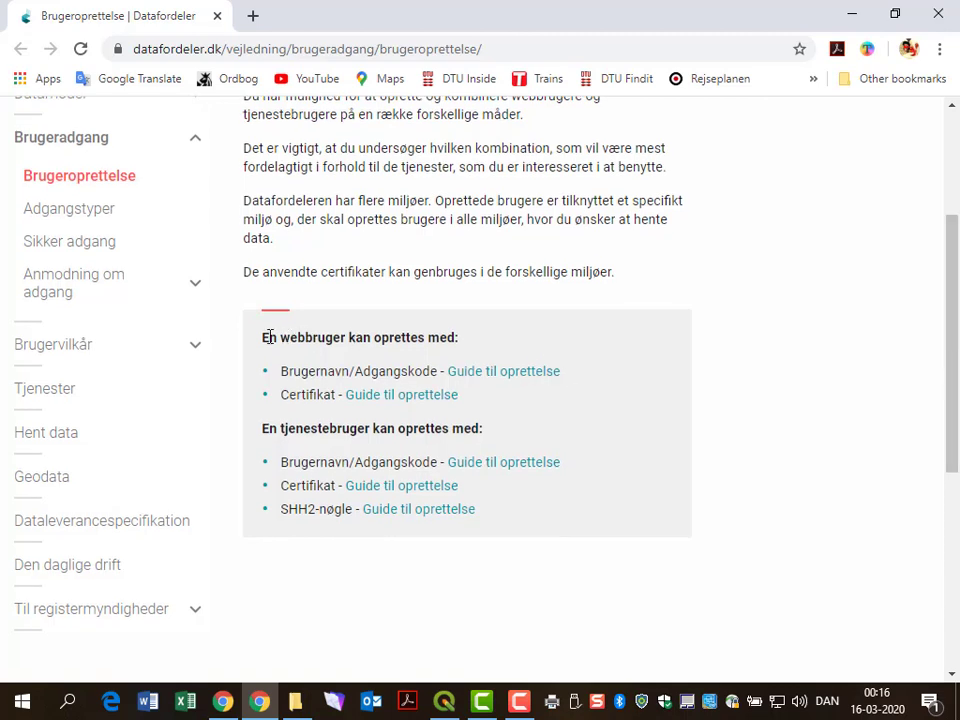
{"action": "left_click_drag", "start_coordinate": [264, 337], "coordinate": [468, 346]}
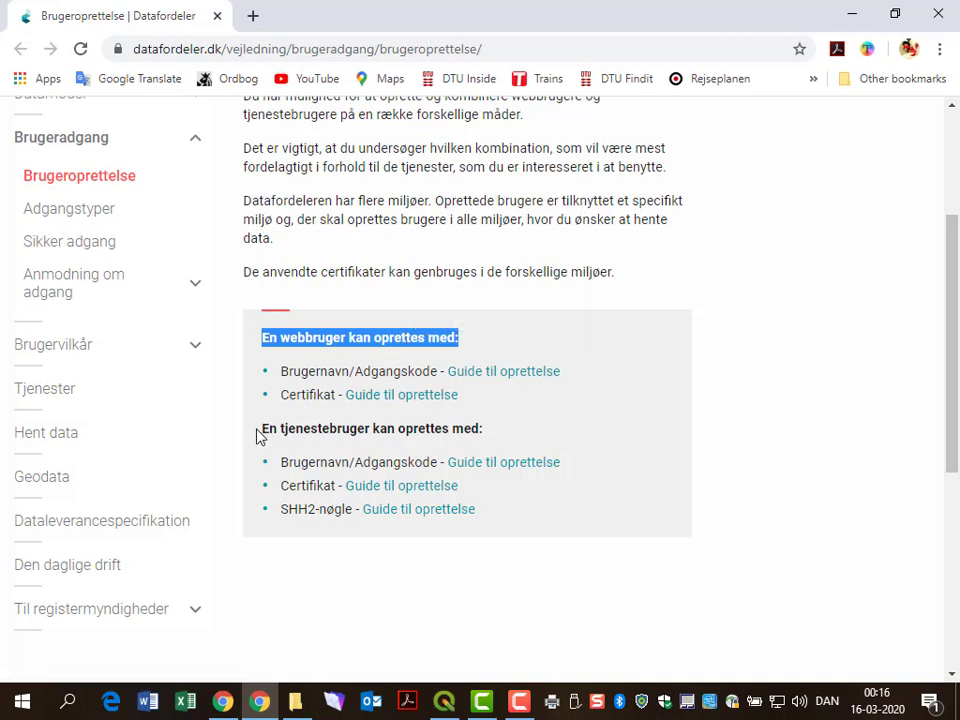
{"action": "left_click_drag", "start_coordinate": [263, 428], "coordinate": [489, 439]}
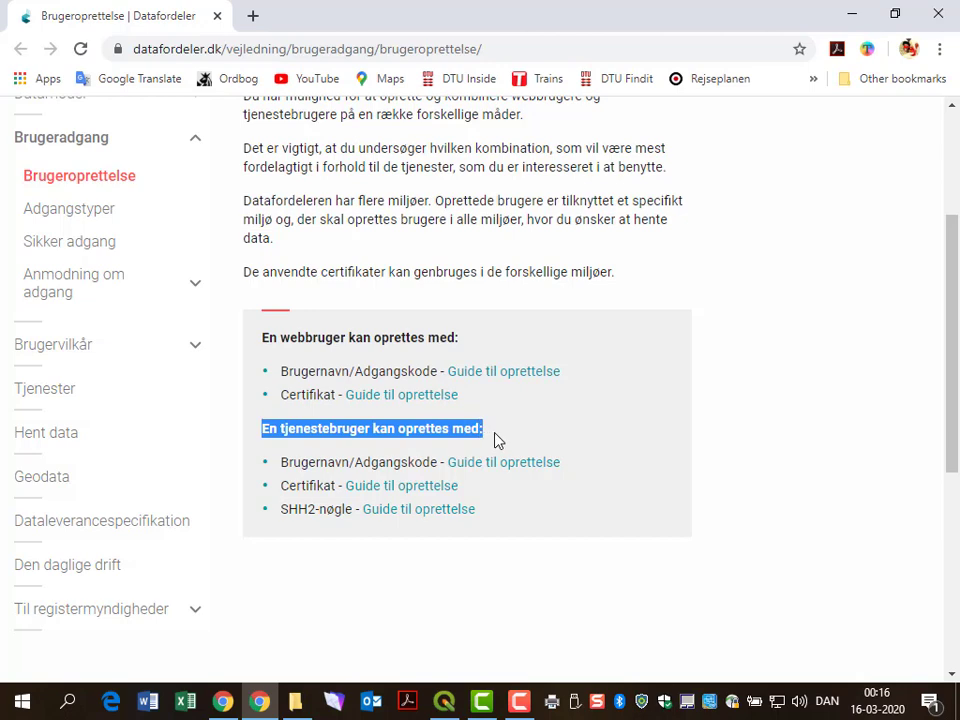
{"action": "left_click", "coordinate": [545, 420]}
Open the webbruger username/password guide, go to the Selvbetjeningen site, and start creating a webbruger with Brugernavn / Adgangskode
{"action": "left_click", "coordinate": [489, 376]}
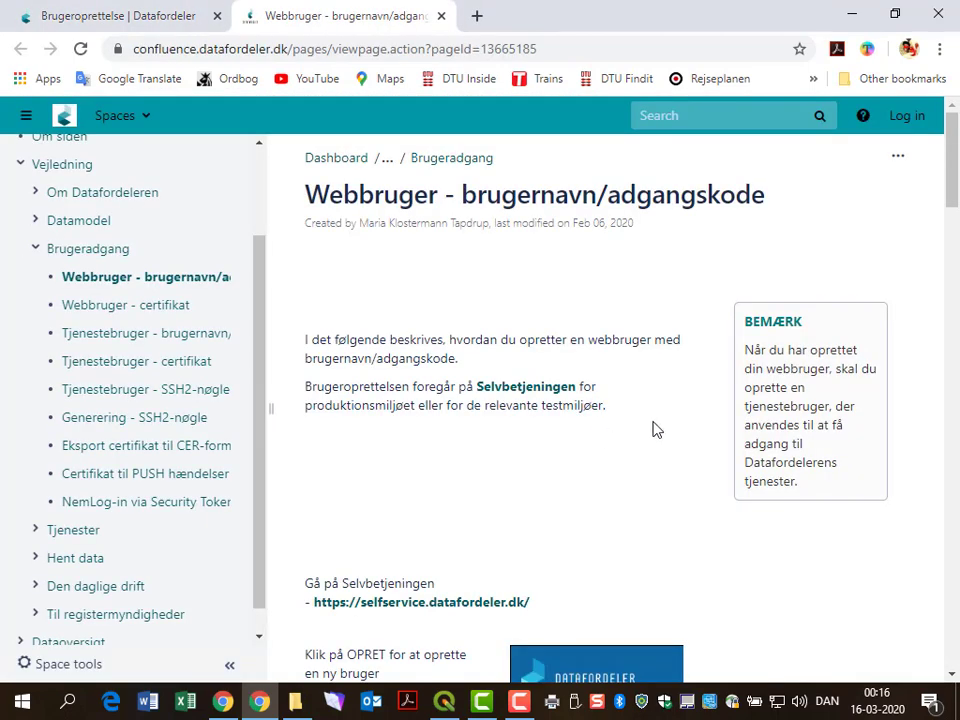
{"action": "left_click_drag", "start_coordinate": [957, 165], "coordinate": [958, 214]}
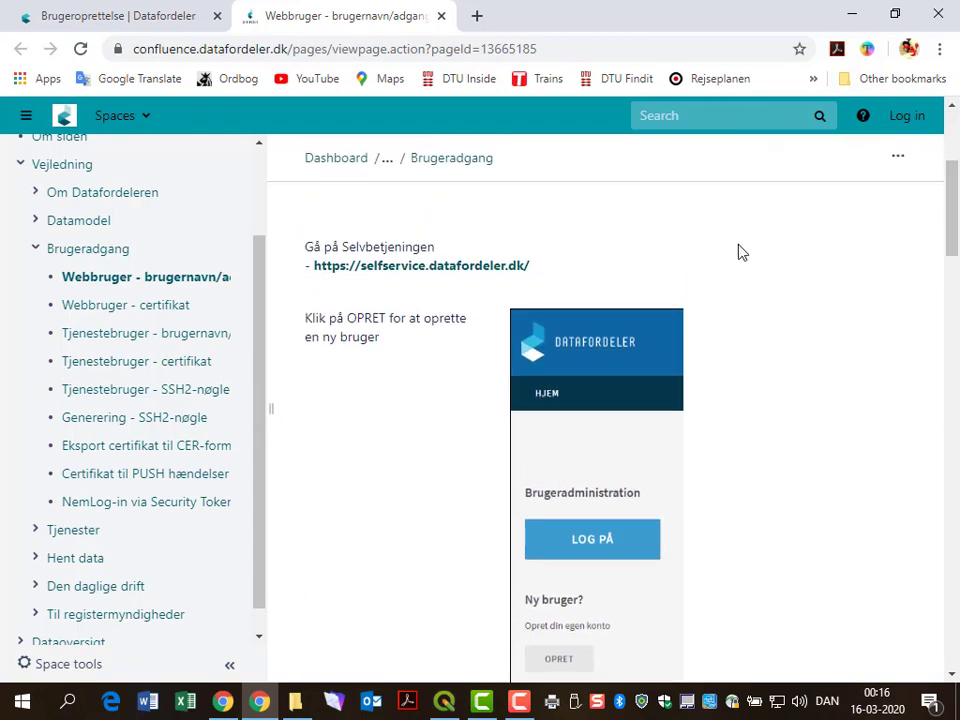
{"action": "left_click", "coordinate": [460, 277]}
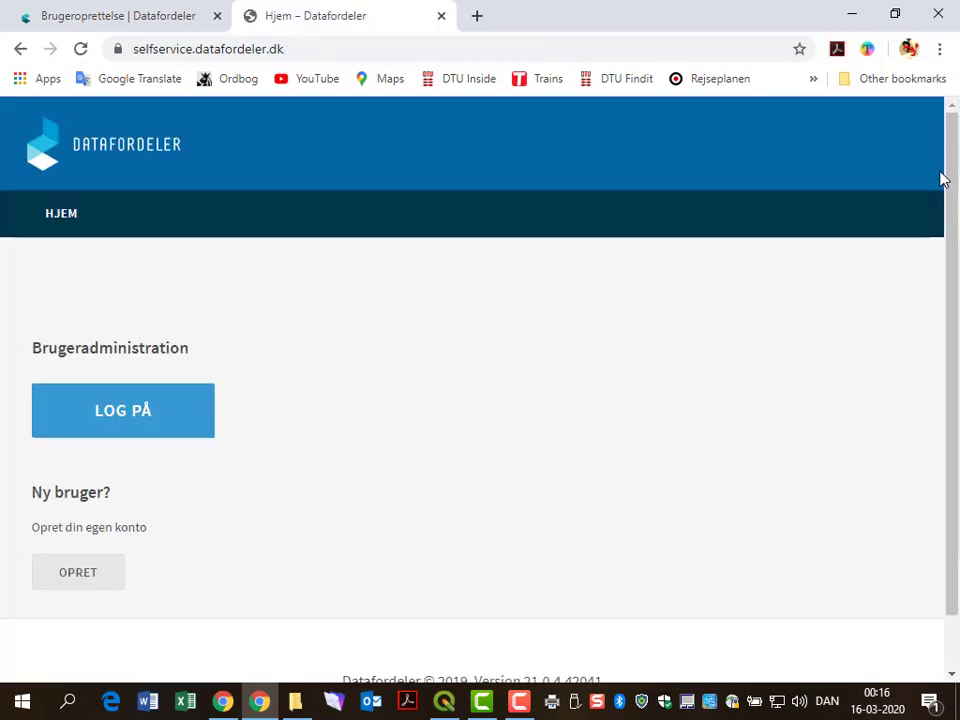
{"action": "left_click", "coordinate": [72, 575]}
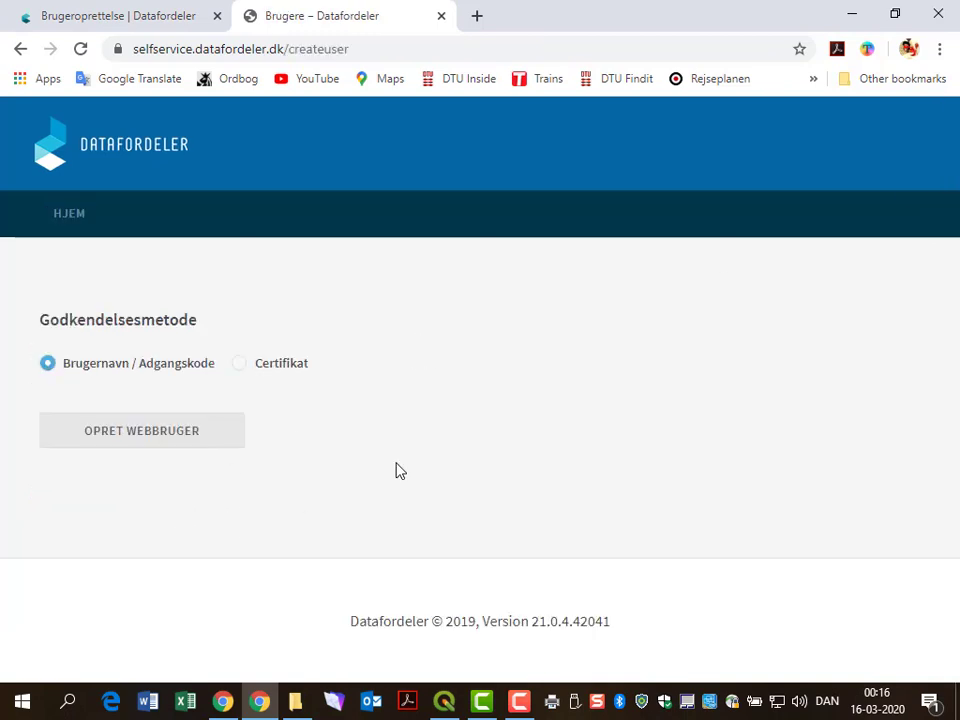
{"action": "left_click", "coordinate": [131, 437]}
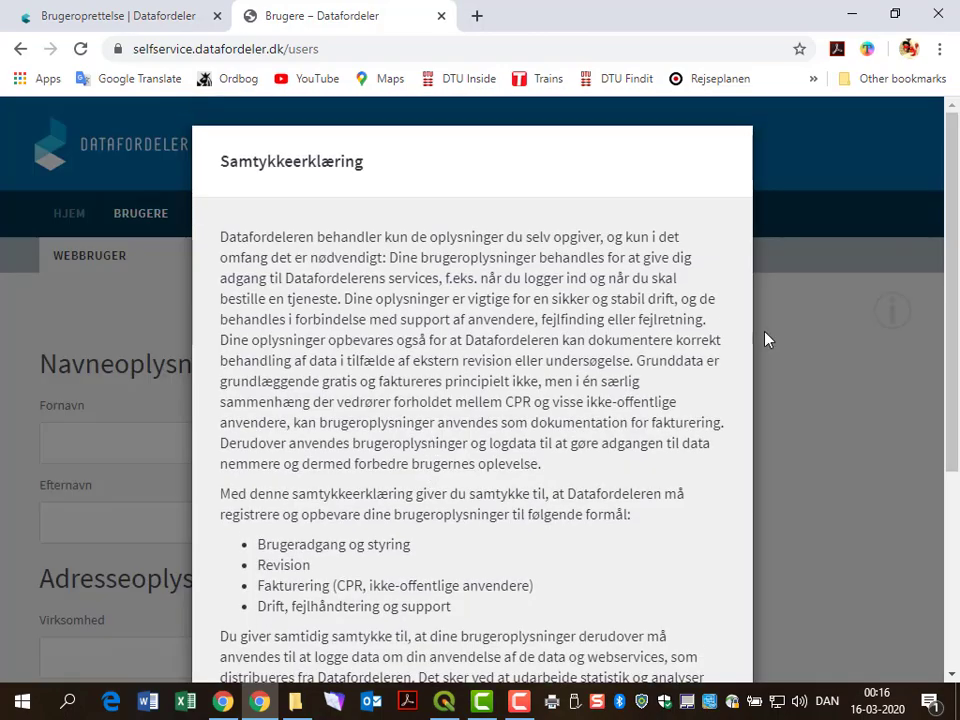
Accept the Samtykkeerklæring and the Brugervilkår for the new webbruger
{"action": "scroll", "coordinate": [684, 316], "scroll_direction": "down", "scroll_amount": 3}
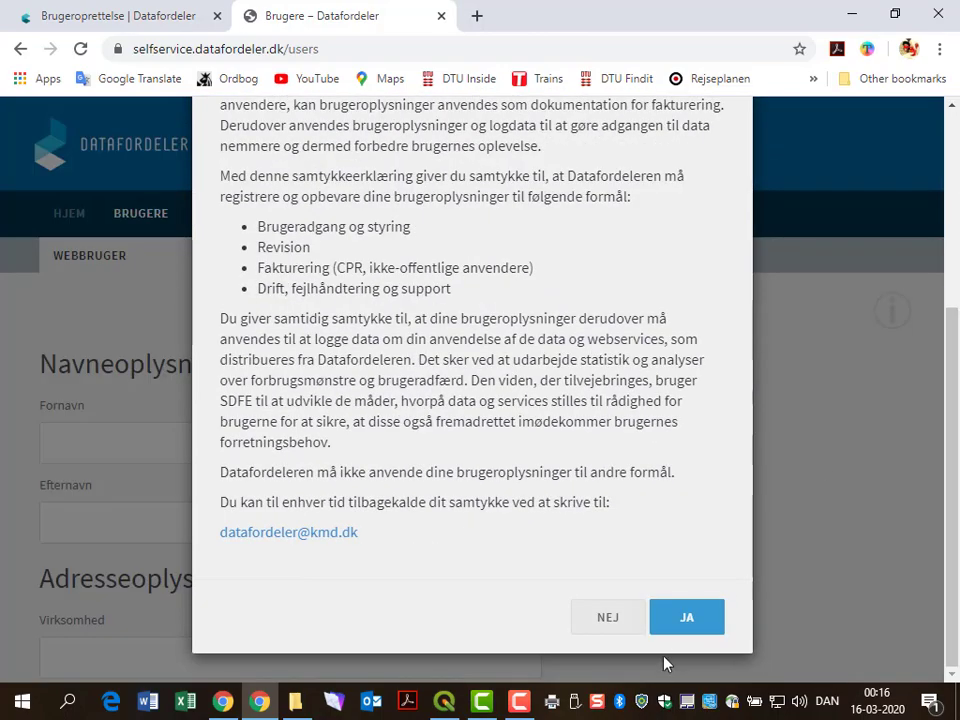
{"action": "left_click", "coordinate": [681, 626]}
{"action": "scroll", "coordinate": [733, 491], "scroll_direction": "up", "scroll_amount": 2}
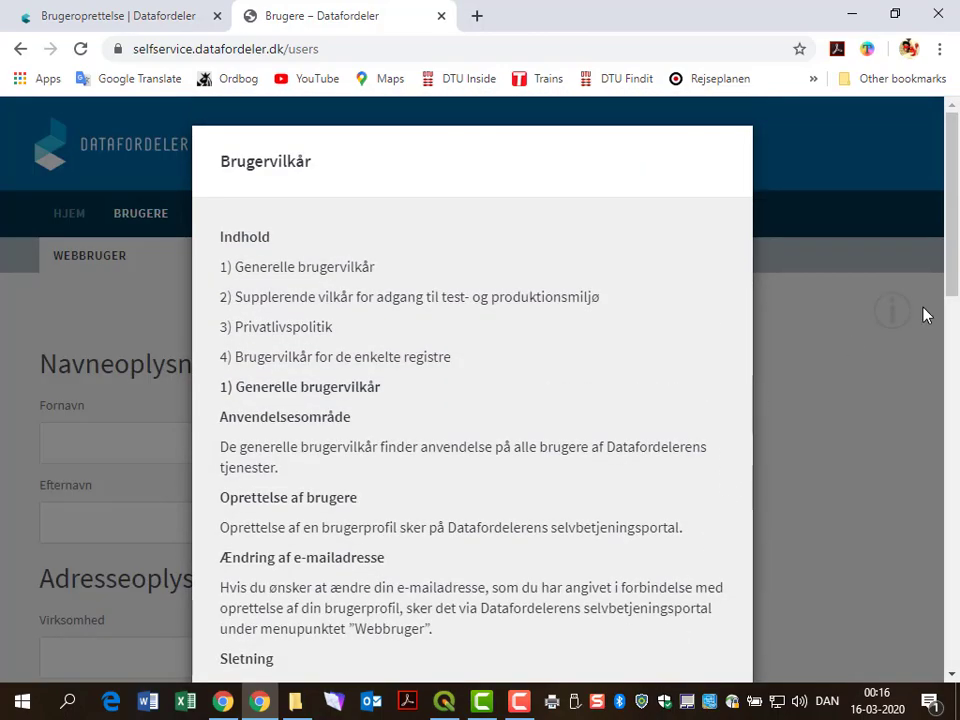
{"action": "left_click_drag", "start_coordinate": [955, 283], "coordinate": [928, 640]}
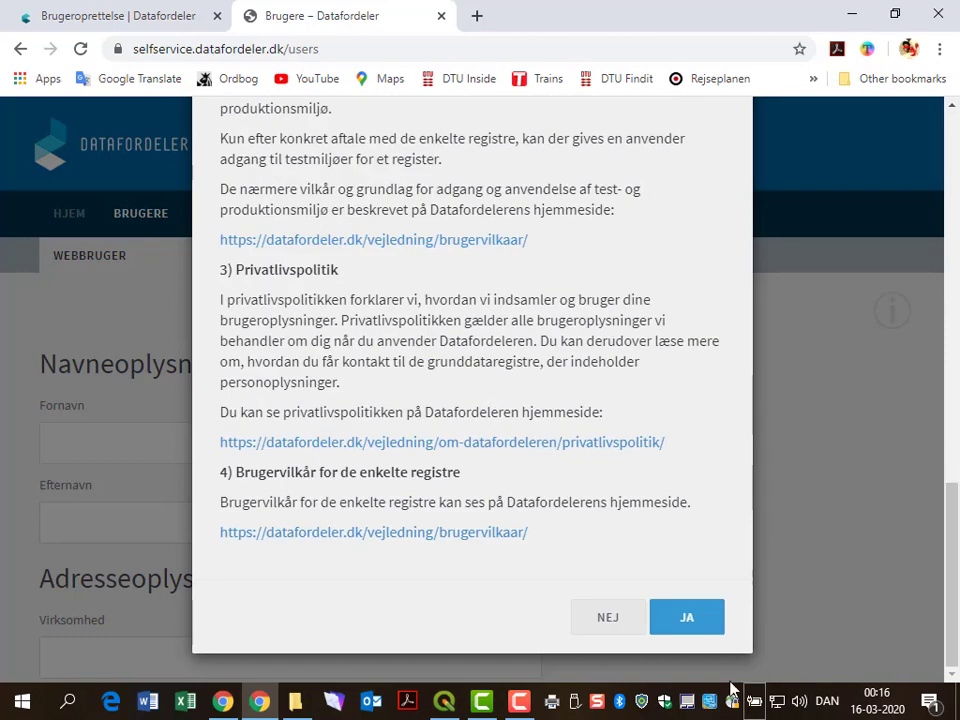
{"action": "left_click", "coordinate": [690, 619]}
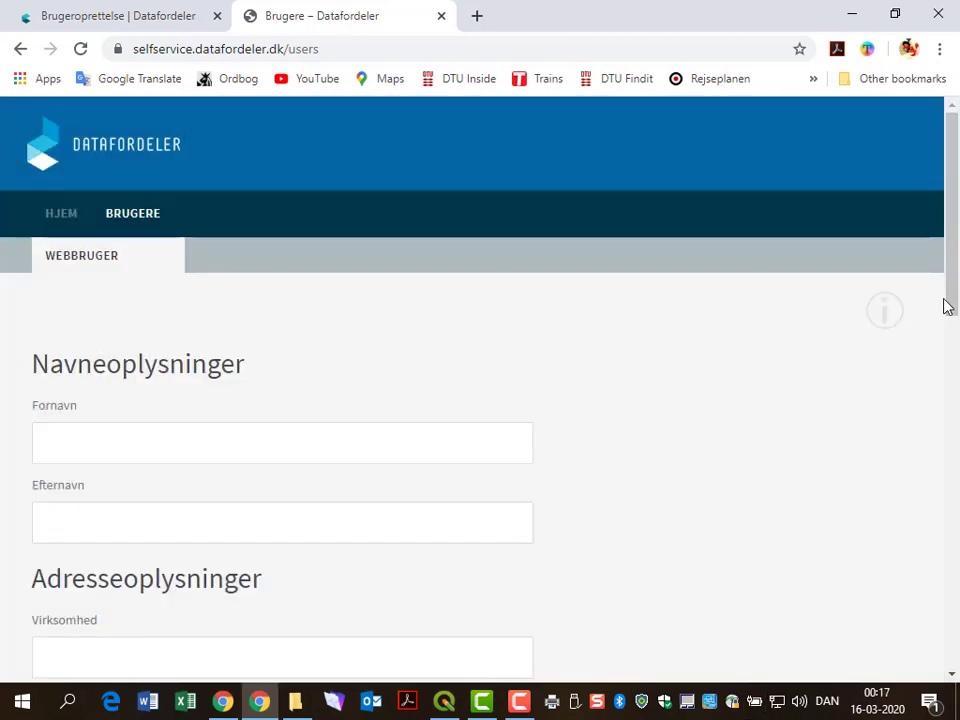
Examine the blank webbruger registration form down to the consent section, and close it without creating a user
{"action": "left_click_drag", "start_coordinate": [945, 306], "coordinate": [955, 625]}
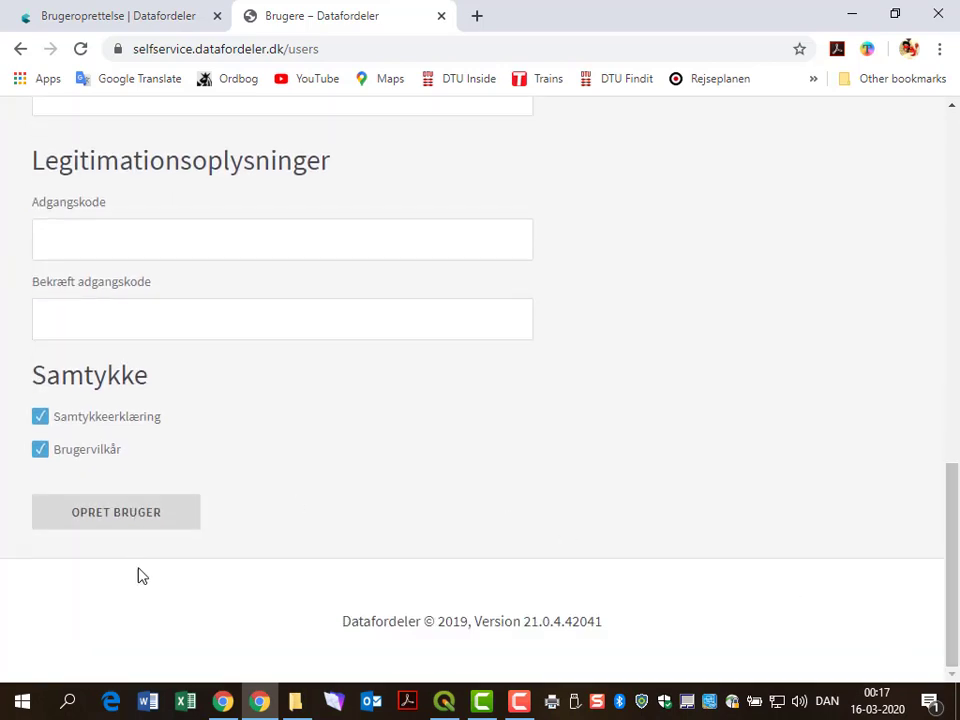
{"action": "left_click_drag", "start_coordinate": [948, 470], "coordinate": [956, 225]}
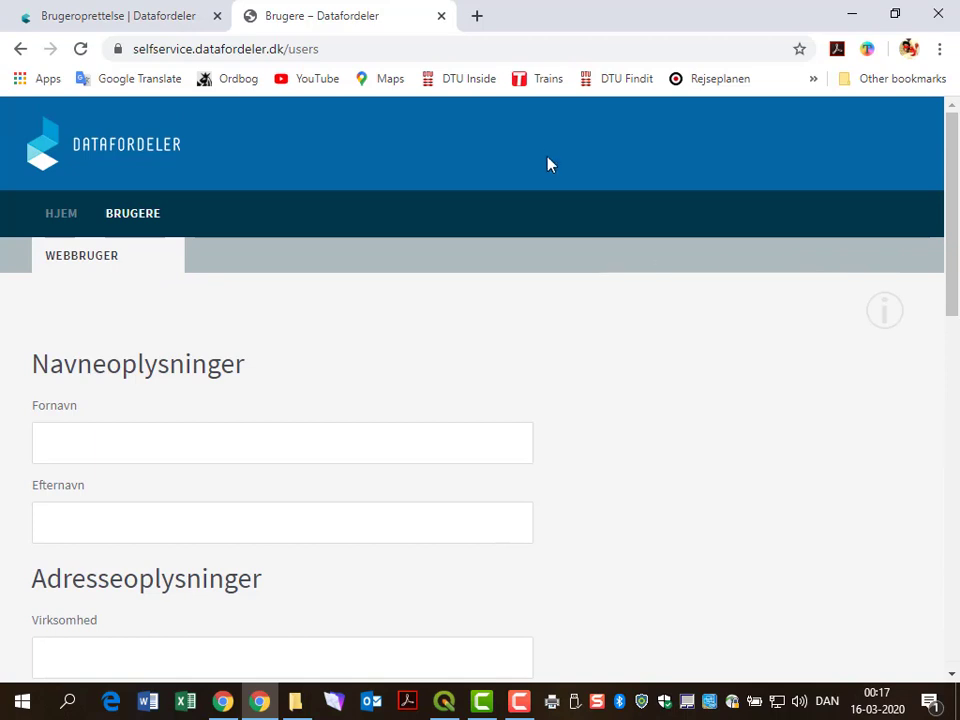
{"action": "left_click", "coordinate": [441, 17]}
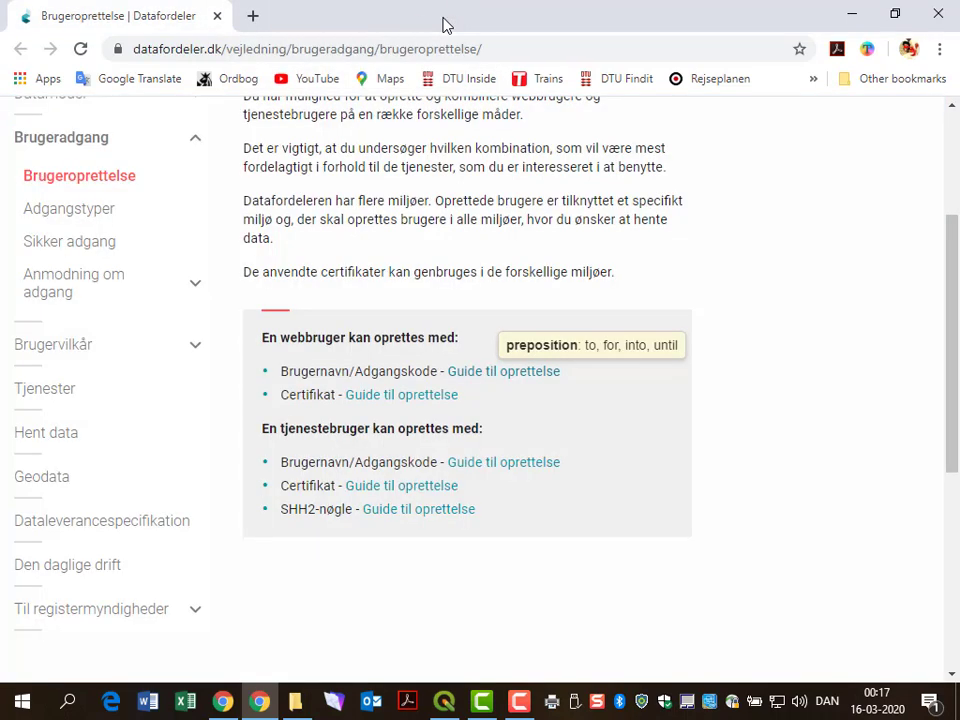
Log on to Selvbetjeningen from the Brugeroprettelse page with the existing webbruger's username and password
{"action": "left_click_drag", "start_coordinate": [949, 304], "coordinate": [945, 105]}
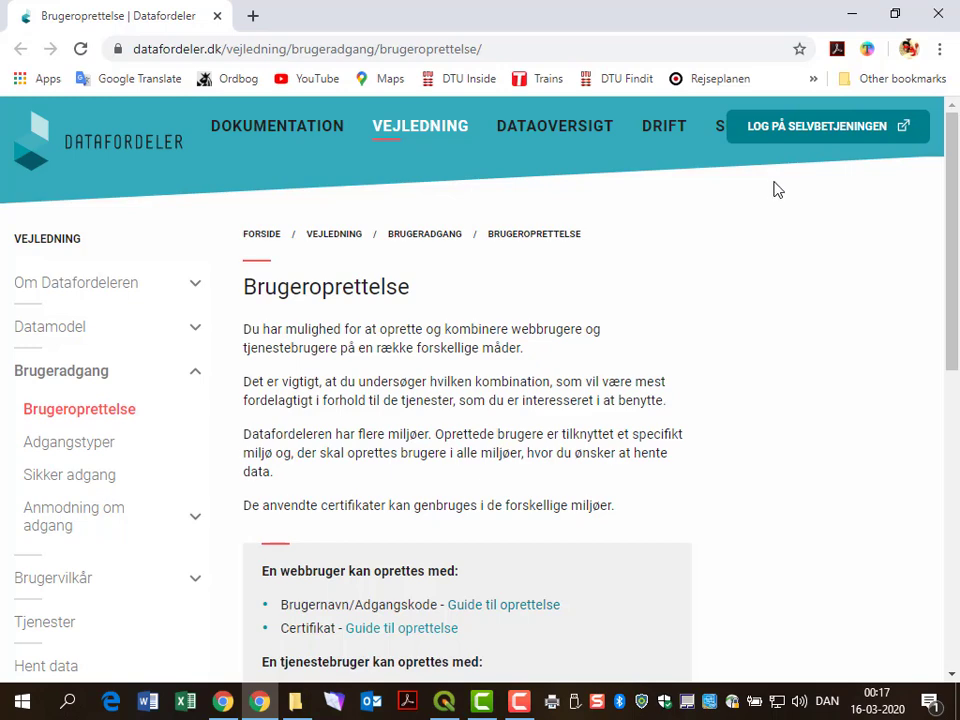
{"action": "left_click", "coordinate": [764, 135]}
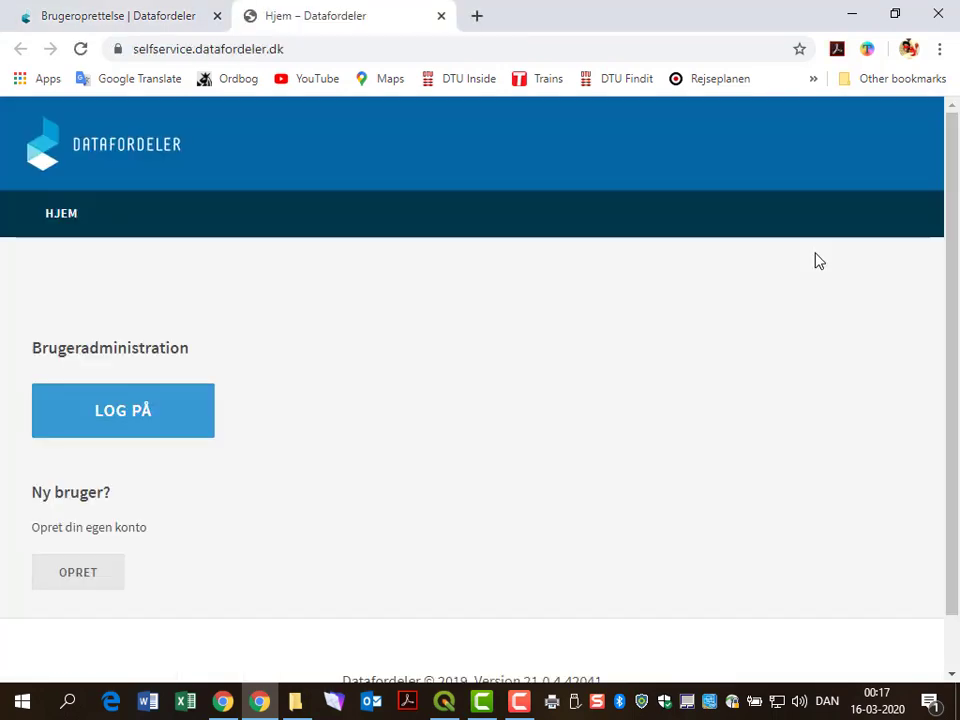
{"action": "left_click", "coordinate": [148, 408]}
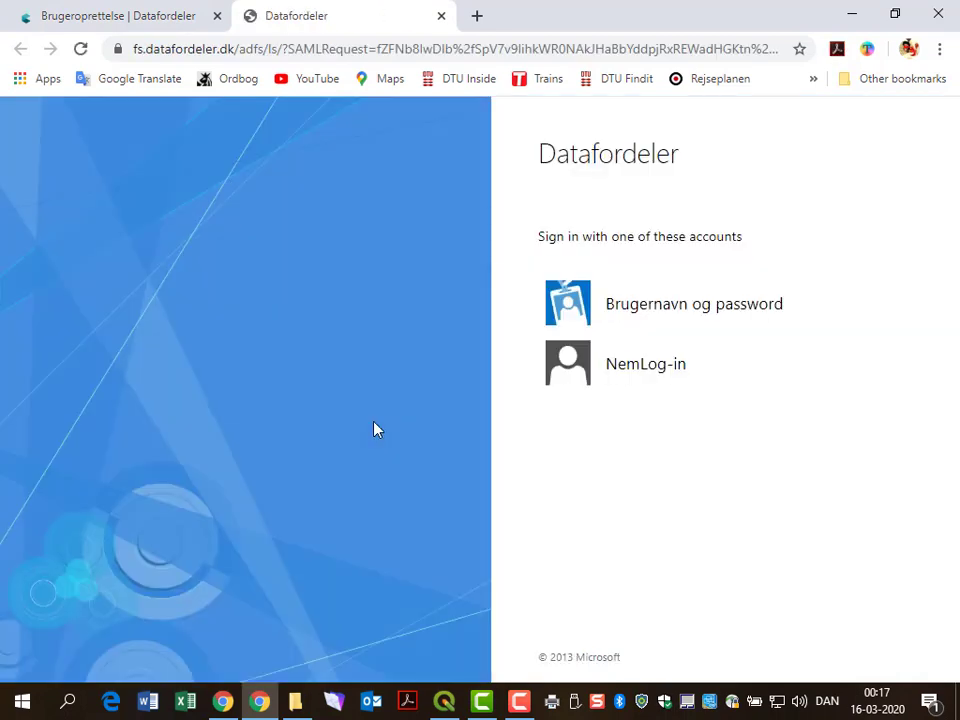
{"action": "left_click", "coordinate": [616, 317]}
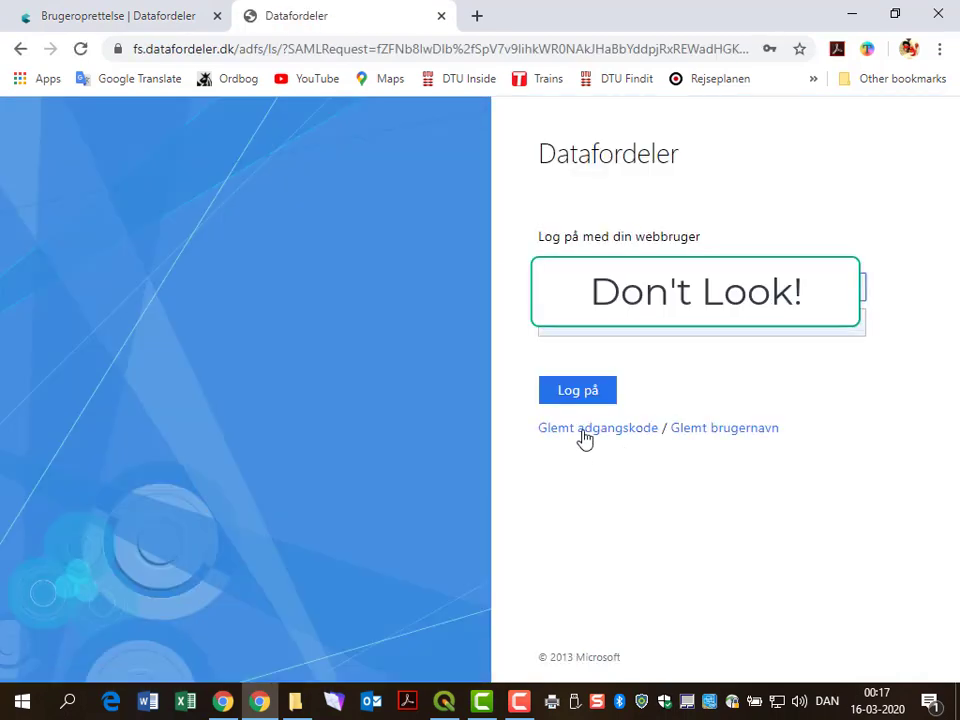
{"action": "left_click", "coordinate": [573, 398]}
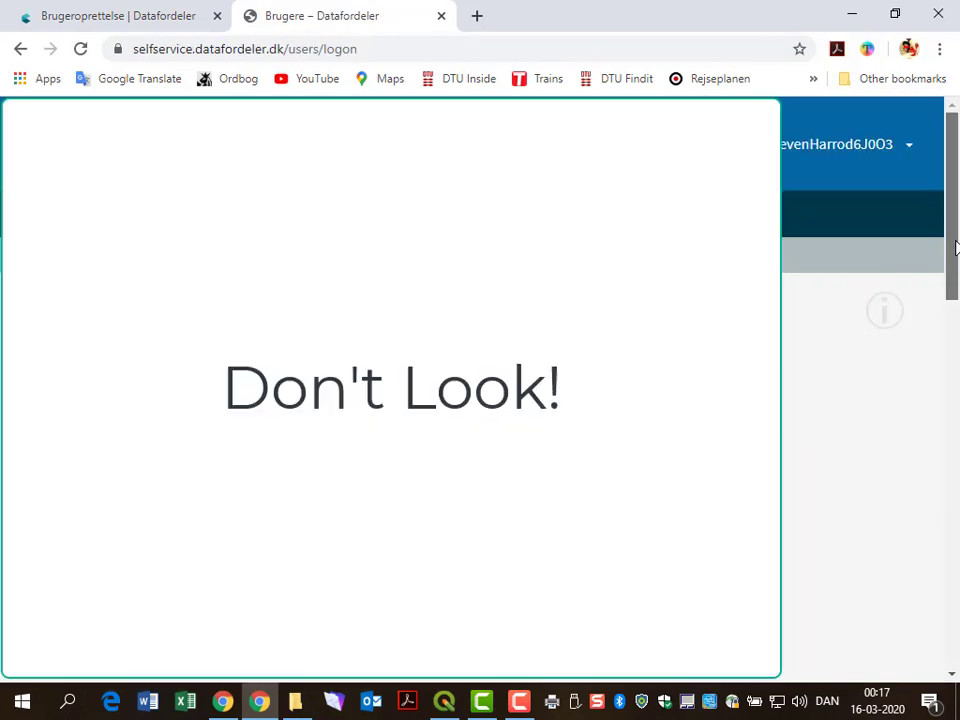
Create a new tjenestebruger with the Brugernavn / Adgangskode method, and review its password, status and restricted-service sections
{"action": "left_click_drag", "start_coordinate": [952, 246], "coordinate": [934, 146]}
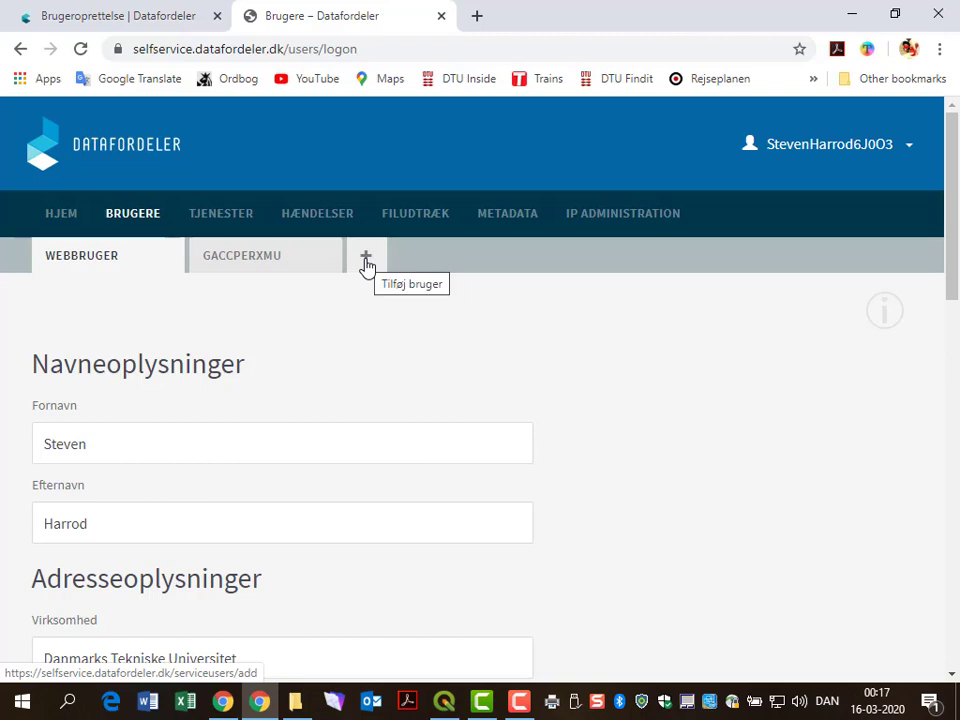
{"action": "left_click", "coordinate": [366, 262]}
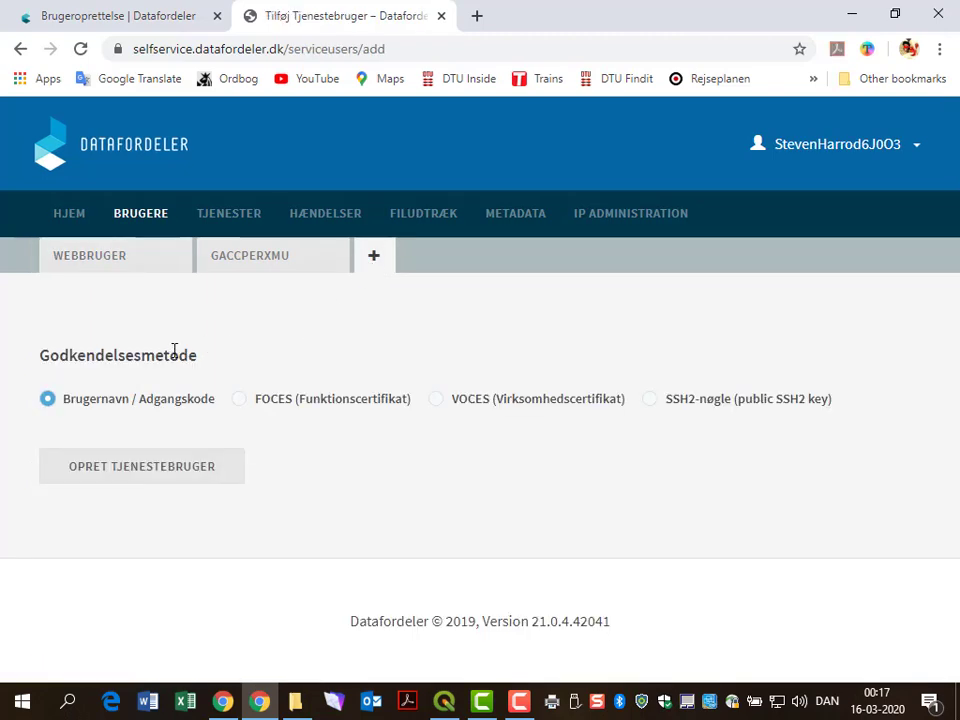
{"action": "left_click", "coordinate": [165, 476]}
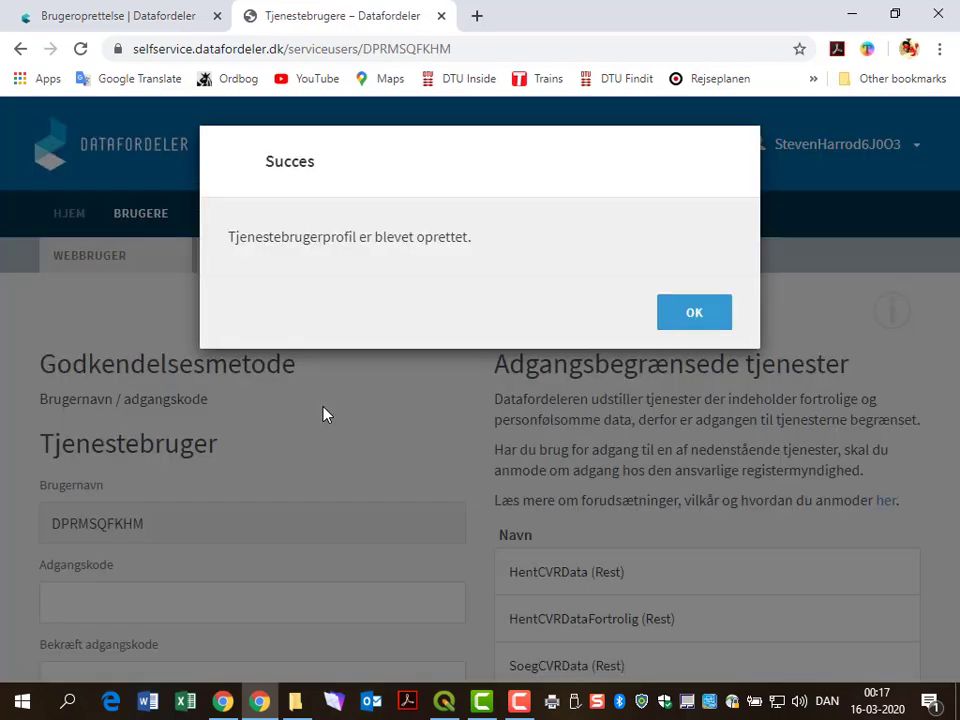
{"action": "left_click", "coordinate": [694, 314]}
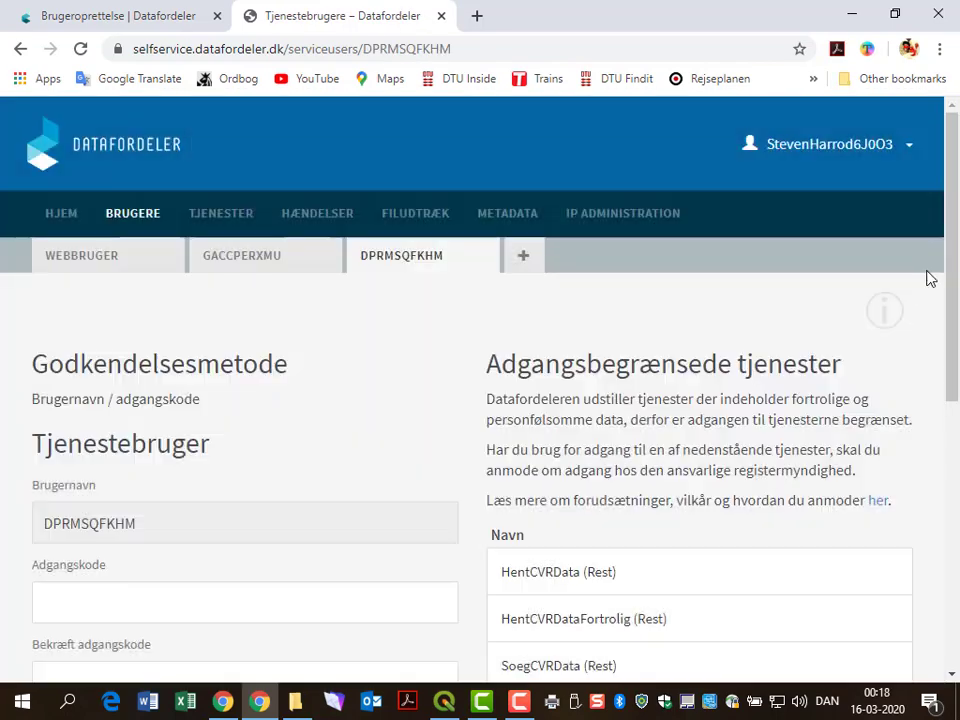
{"action": "left_click_drag", "start_coordinate": [950, 228], "coordinate": [954, 425]}
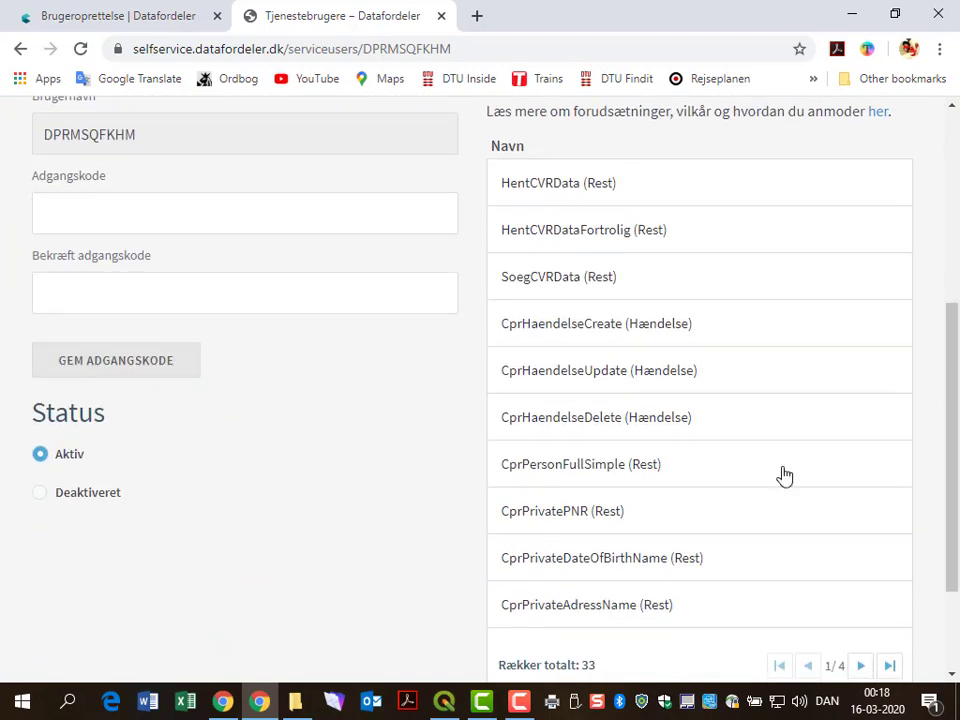
{"action": "left_click_drag", "start_coordinate": [949, 536], "coordinate": [938, 285]}
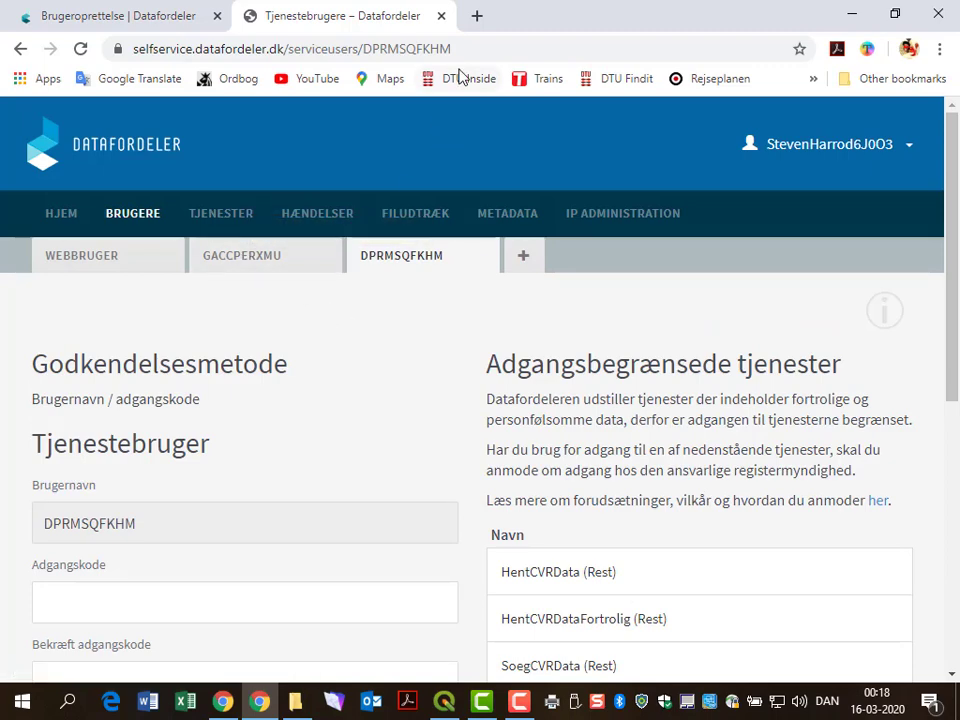
Close the Datafordeler pages in the browser and the plugin manager in QGIS
{"action": "left_click_drag", "start_coordinate": [379, 28], "coordinate": [0, 20]}
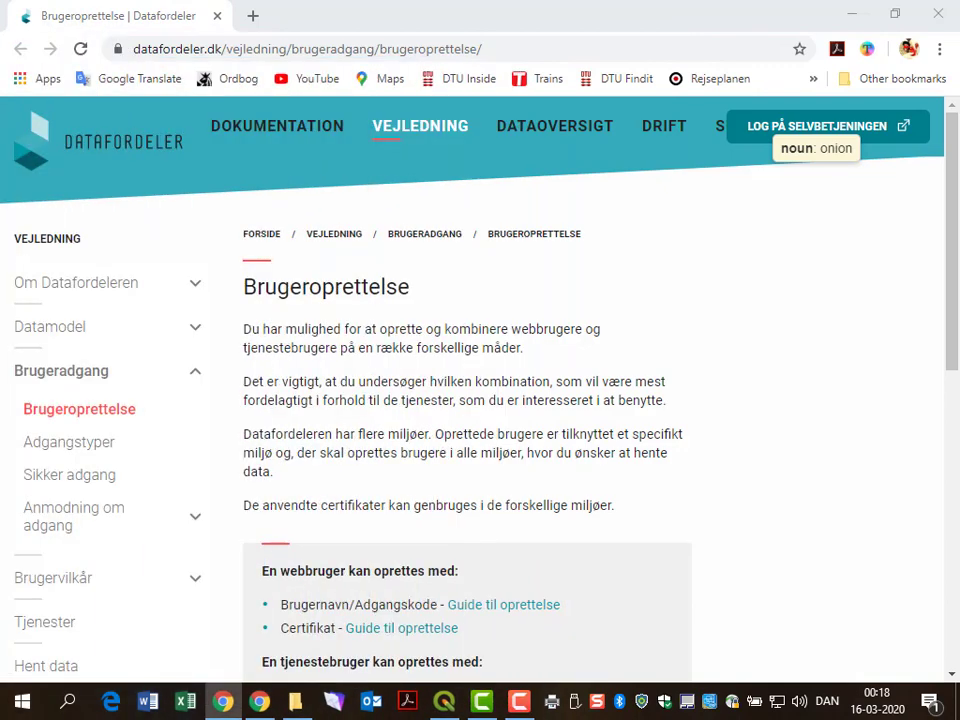
{"action": "left_click", "coordinate": [942, 20]}
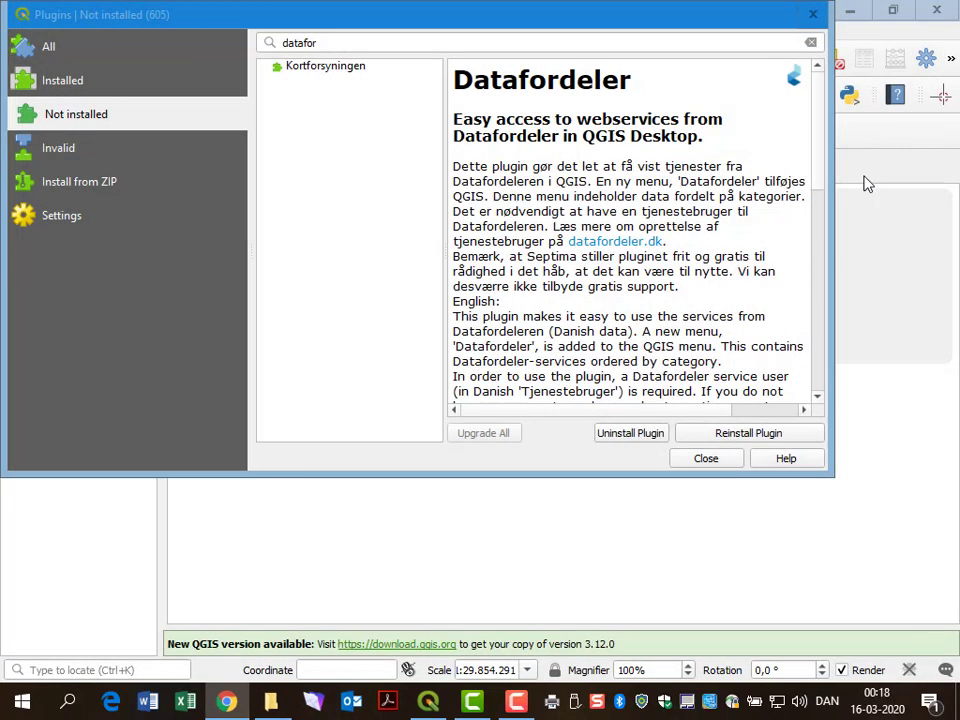
{"action": "left_click", "coordinate": [688, 462]}
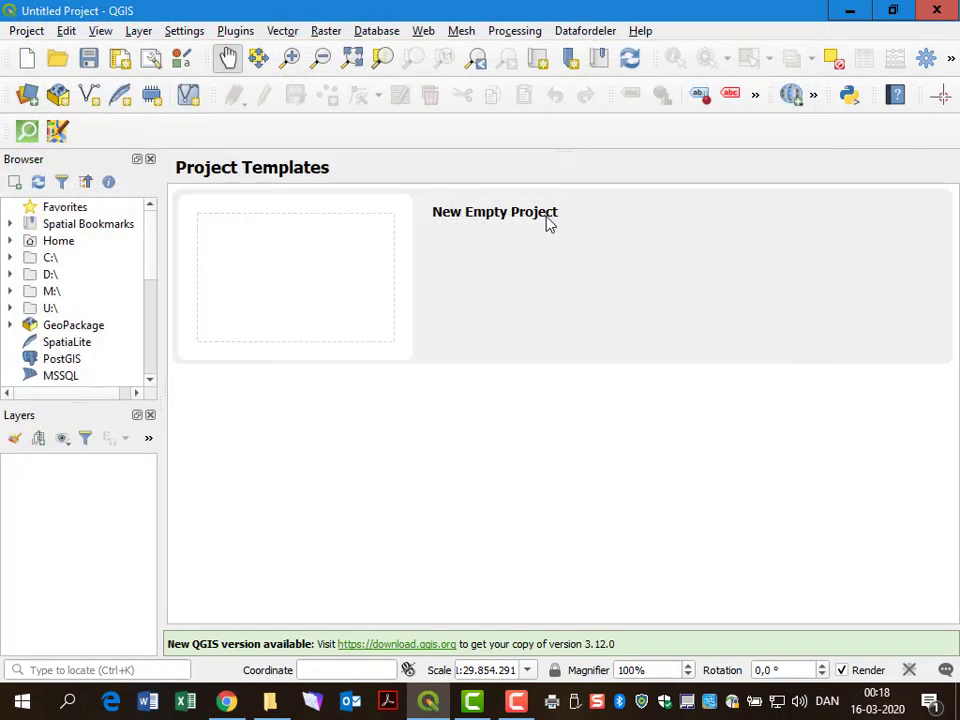
Review the Datafordeler user information in the QGIS options, fit the dialog to the screen, and accept the stored credentials
{"action": "left_click", "coordinate": [580, 31]}
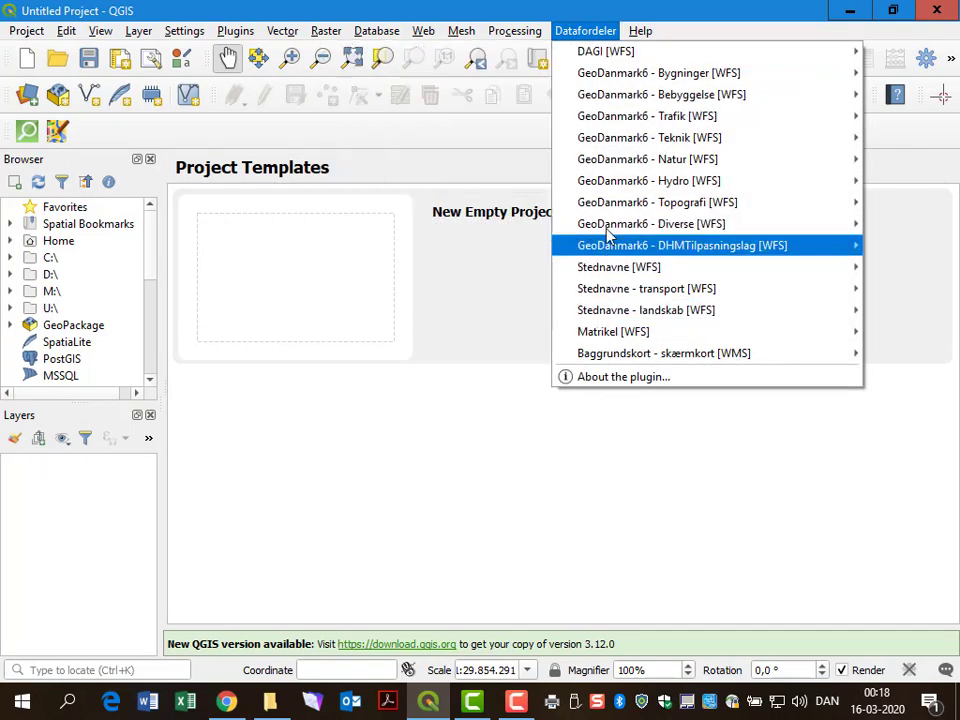
{"action": "left_click", "coordinate": [590, 33]}
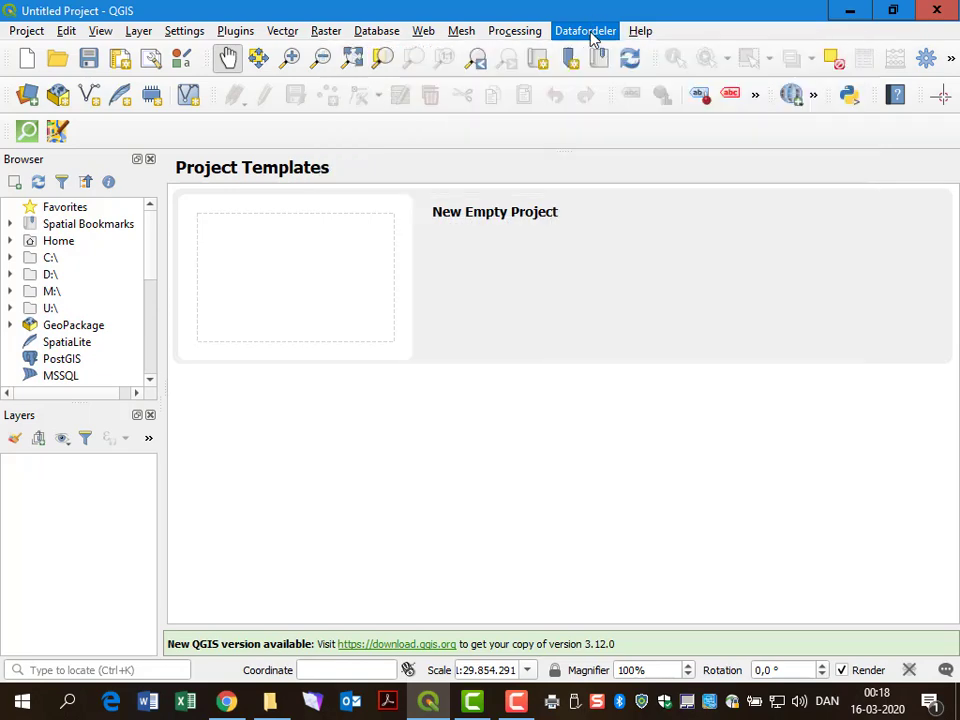
{"action": "left_click", "coordinate": [514, 30]}
{"action": "mouse_move", "coordinate": [178, 36]}
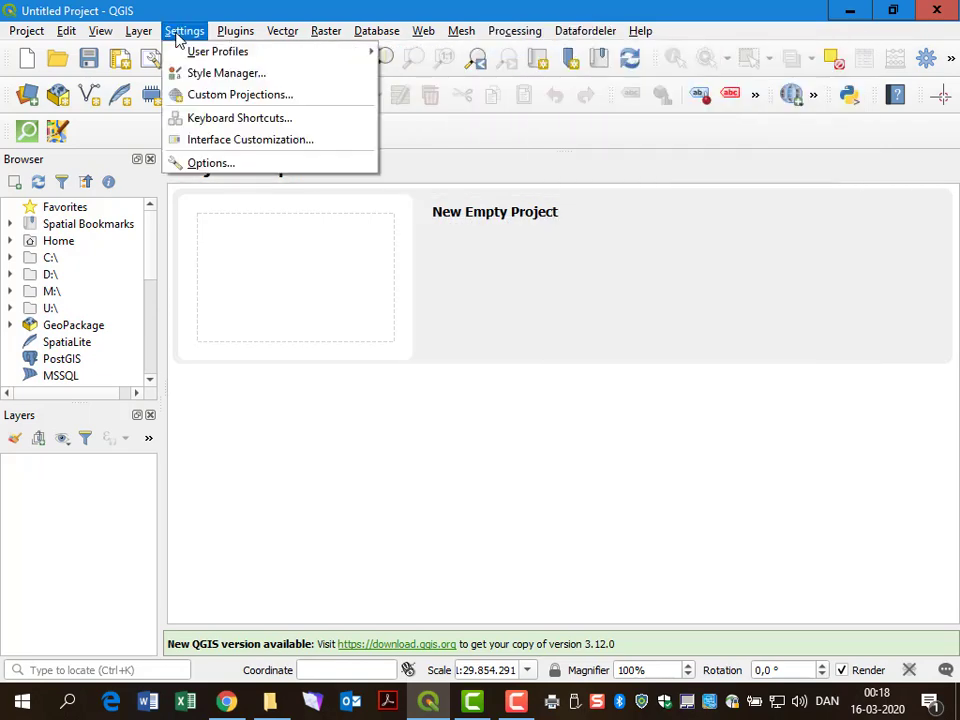
{"action": "left_click", "coordinate": [199, 170]}
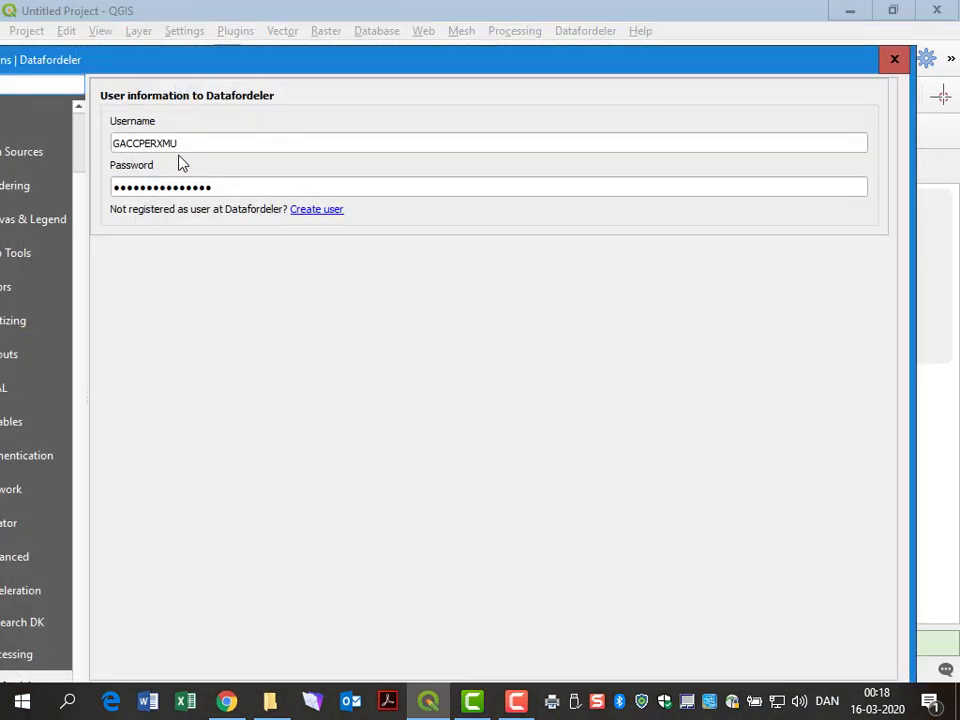
{"action": "left_click_drag", "start_coordinate": [166, 74], "coordinate": [222, 52]}
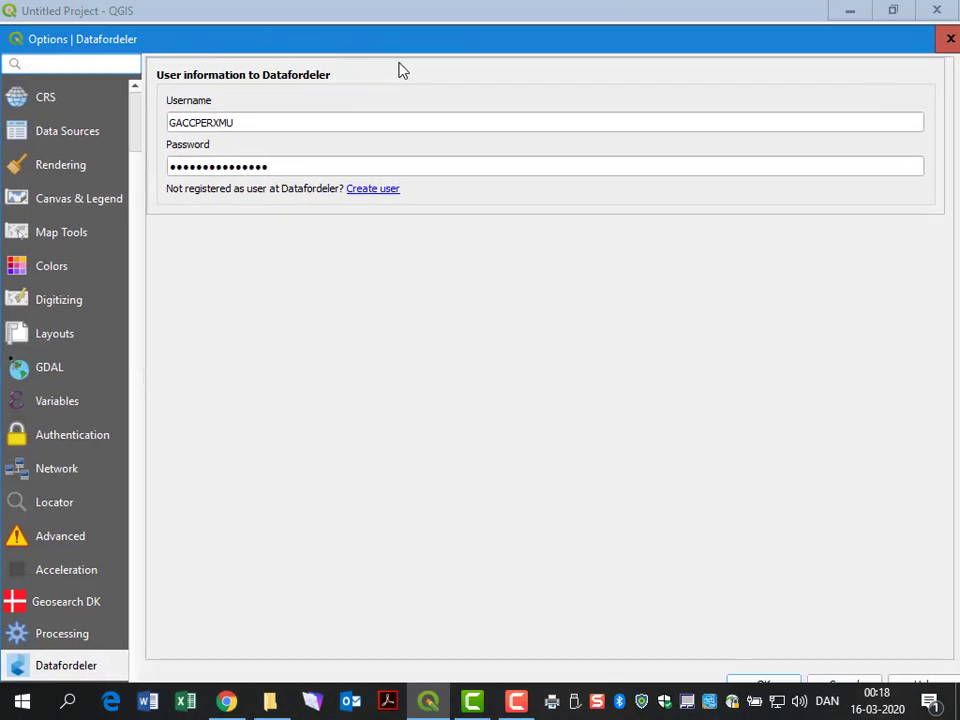
{"action": "left_click_drag", "start_coordinate": [710, 49], "coordinate": [634, 49]}
{"action": "left_click_drag", "start_coordinate": [886, 116], "coordinate": [537, 116]}
{"action": "left_click_drag", "start_coordinate": [450, 47], "coordinate": [637, 33]}
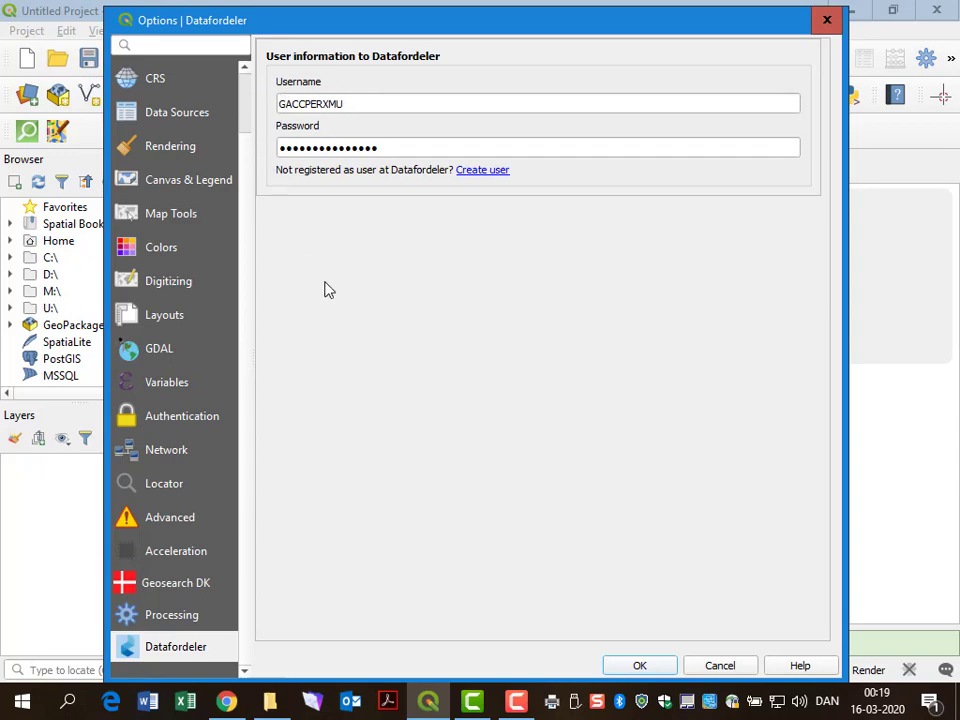
{"action": "left_click", "coordinate": [640, 666]}
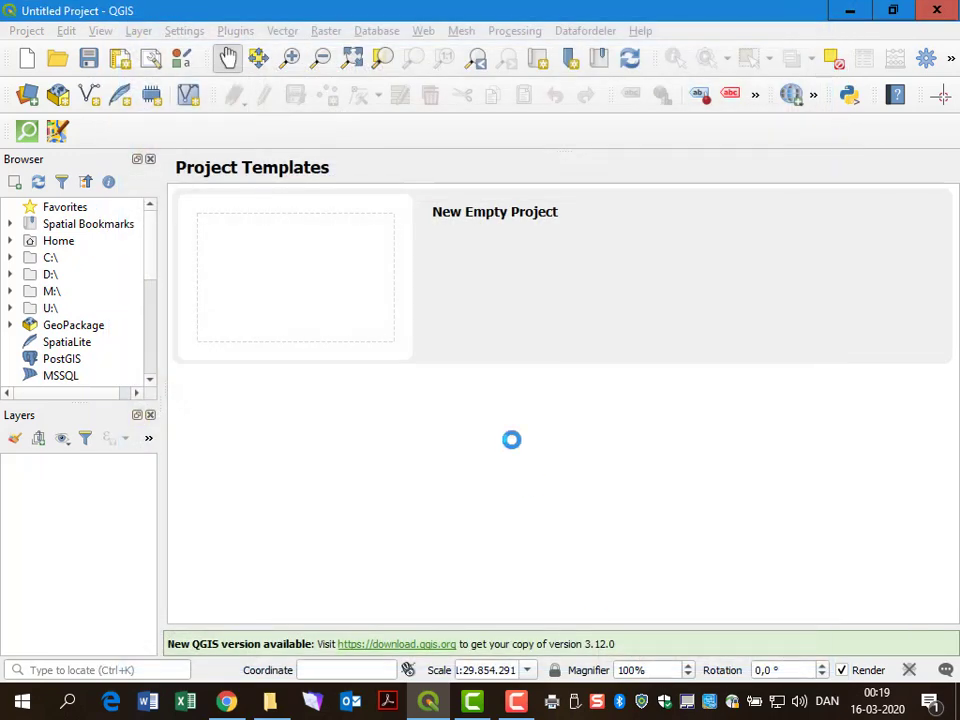
{"action": "left_click", "coordinate": [562, 32]}
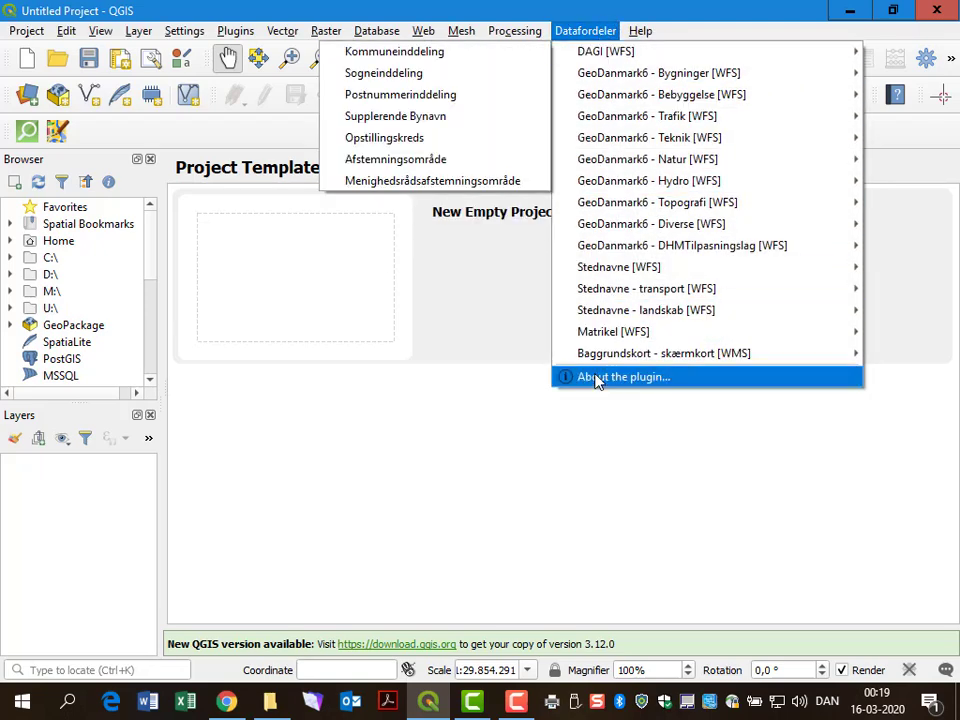
{"action": "left_click", "coordinate": [592, 481]}
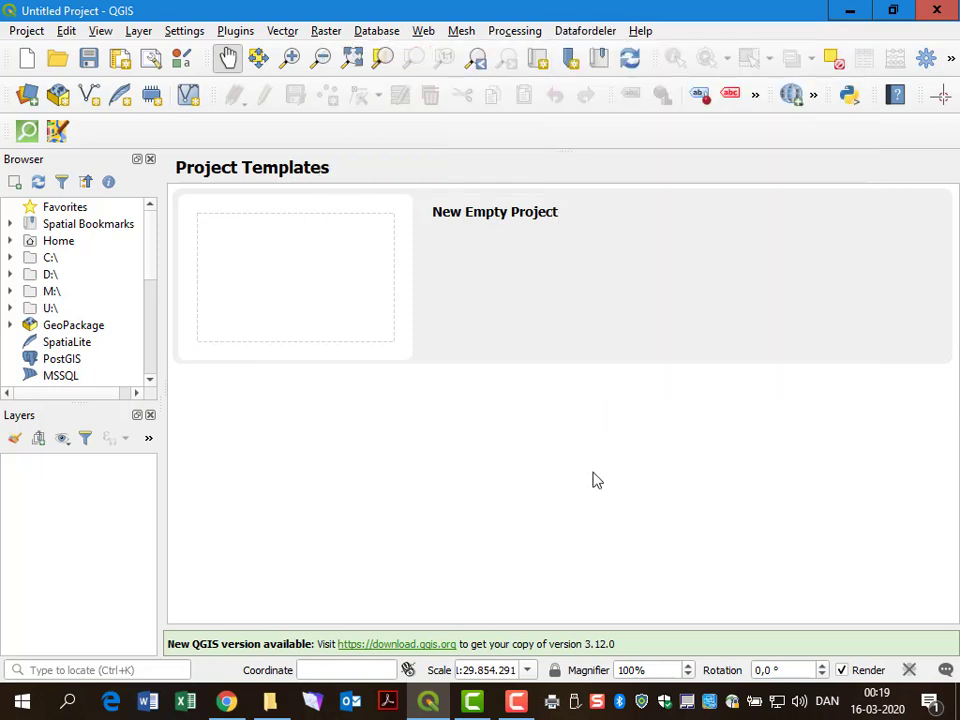
{"action": "left_click", "coordinate": [580, 31]}
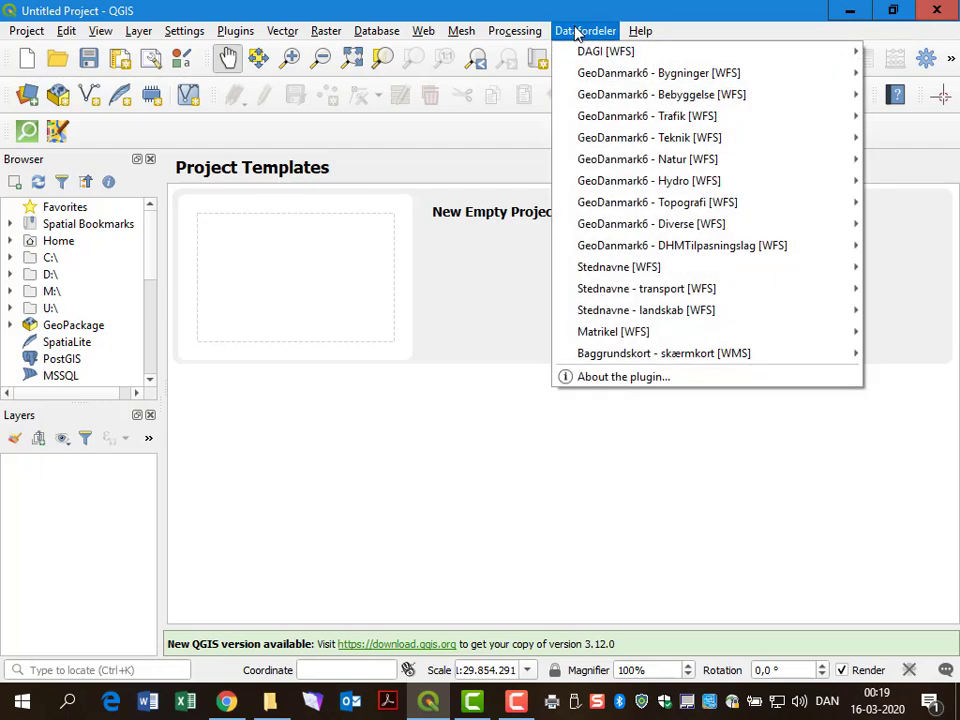
{"action": "left_click", "coordinate": [577, 32]}
Add the OpenStreetMap XYZ tile layer to the project and bring Denmark into view
{"action": "scroll", "coordinate": [150, 336], "scroll_direction": "down", "scroll_amount": 4}
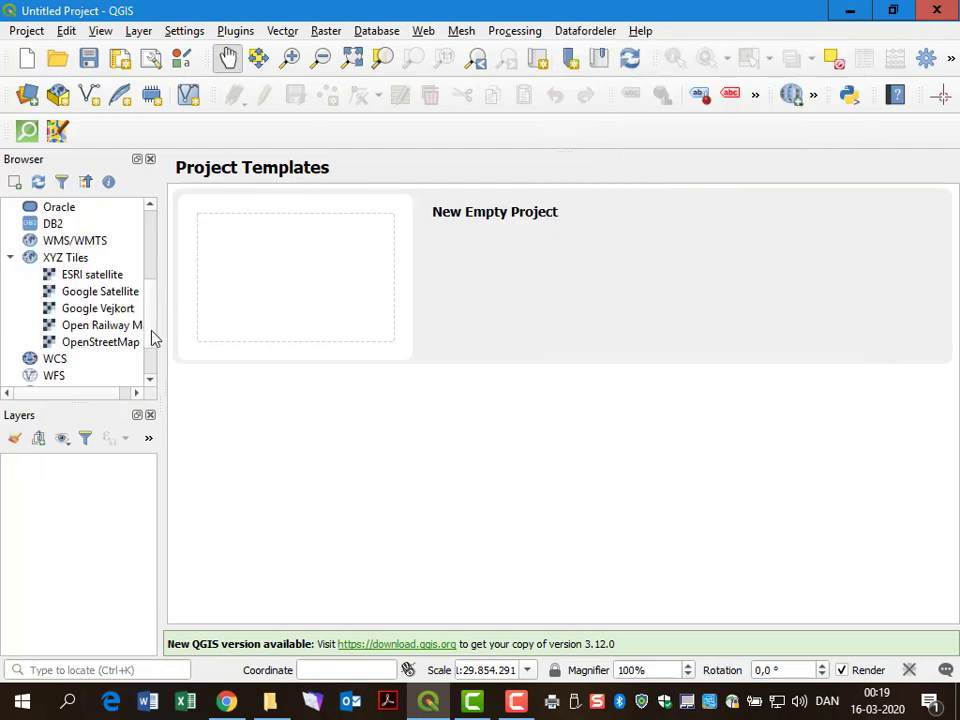
{"action": "left_click", "coordinate": [105, 344]}
{"action": "left_click_drag", "start_coordinate": [105, 344], "coordinate": [86, 491]}
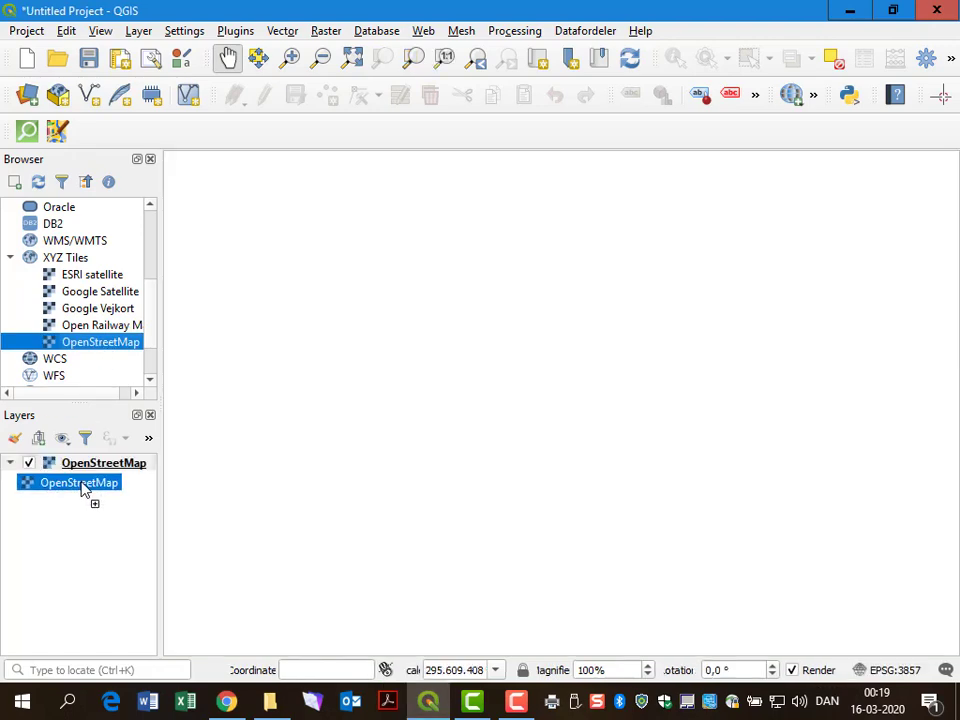
{"action": "left_click", "coordinate": [290, 57]}
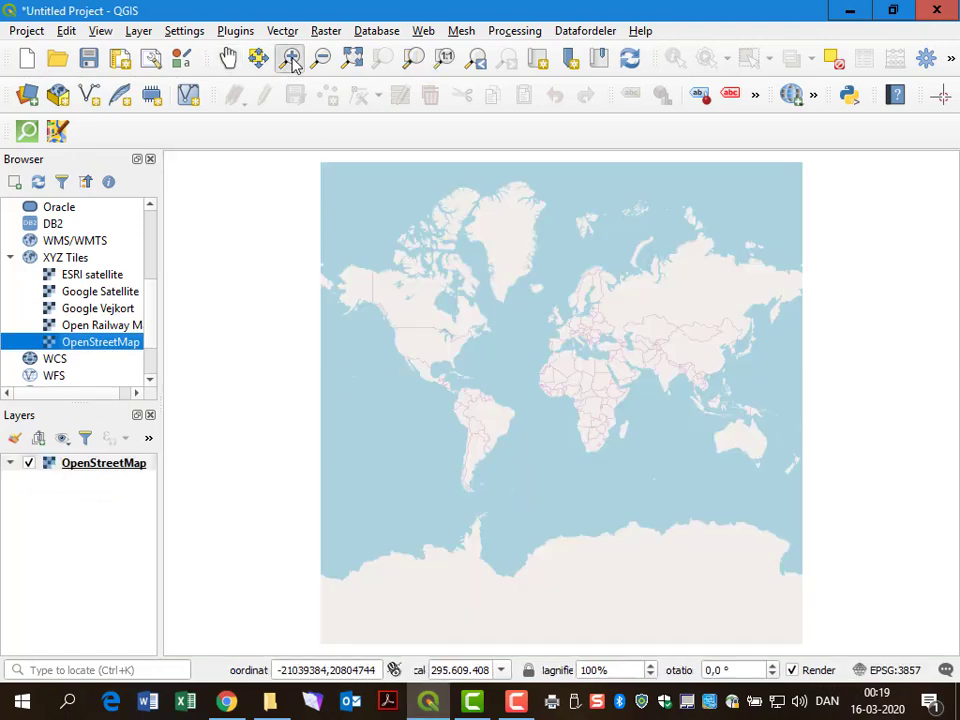
{"action": "left_click_drag", "start_coordinate": [548, 278], "coordinate": [611, 357]}
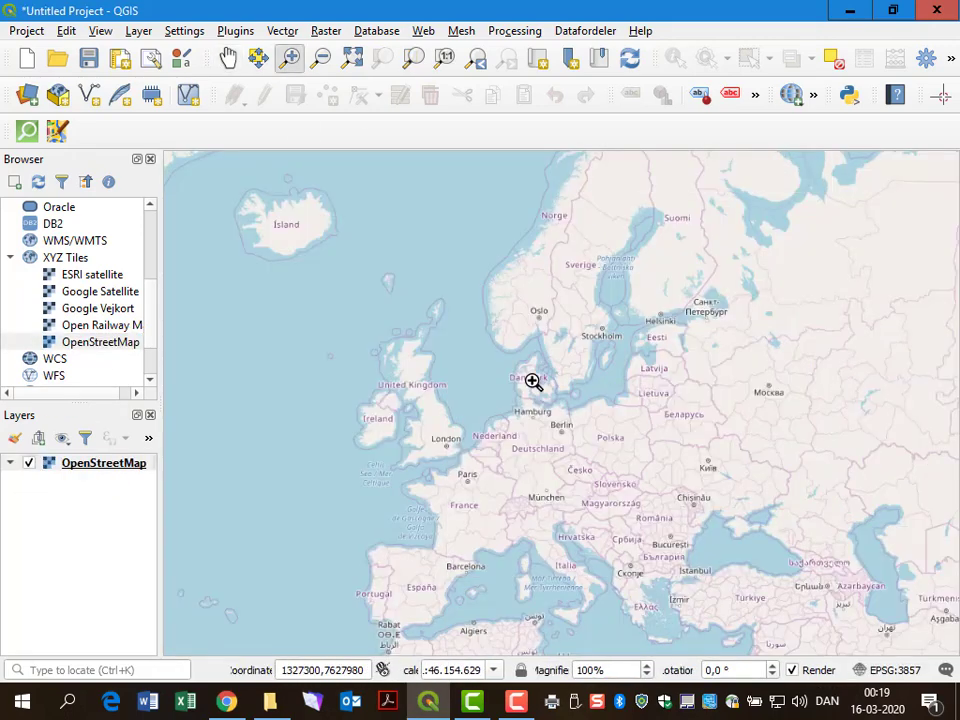
{"action": "left_click_drag", "start_coordinate": [497, 349], "coordinate": [608, 437]}
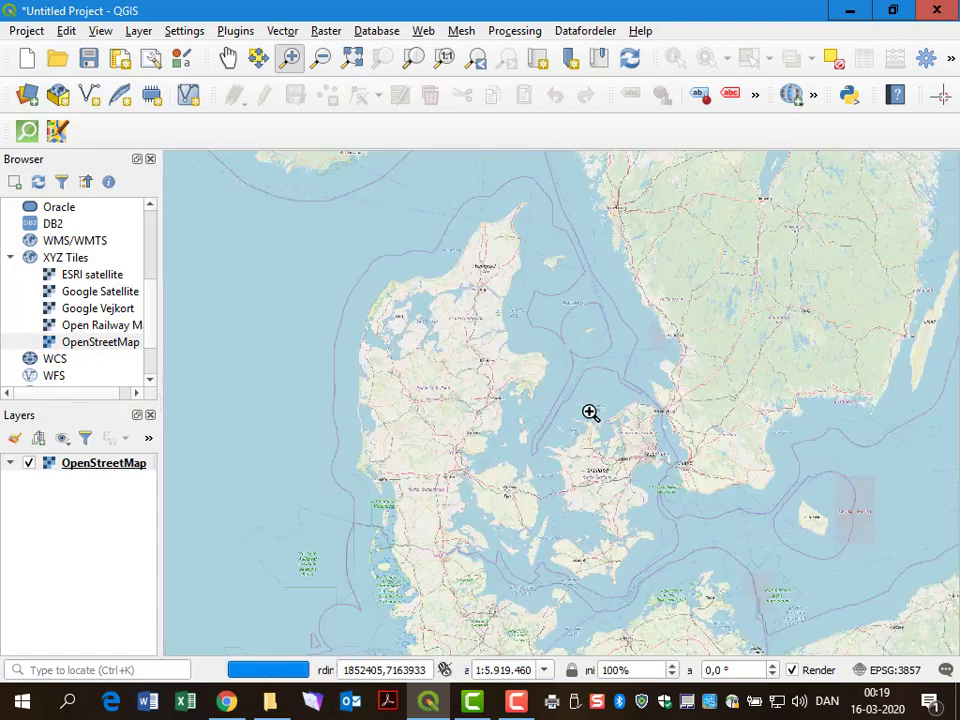
Add the Datafordeler WMS background maps Skærmkort, Skærmkort-dæmpet and Skærmkort-grå to the project
{"action": "left_click", "coordinate": [585, 30]}
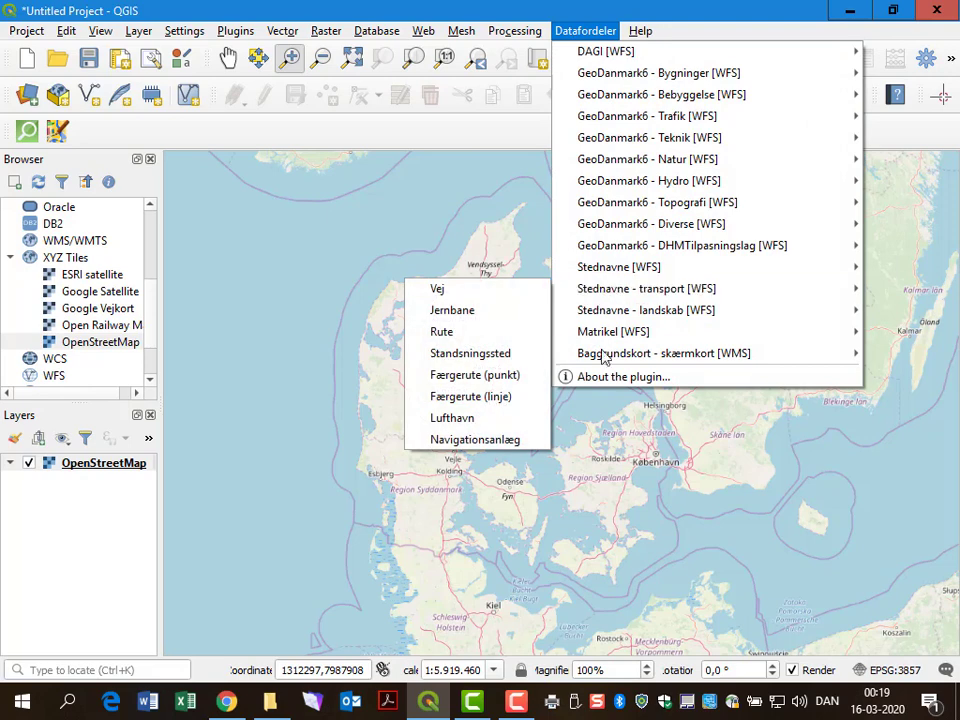
{"action": "mouse_move", "coordinate": [604, 358]}
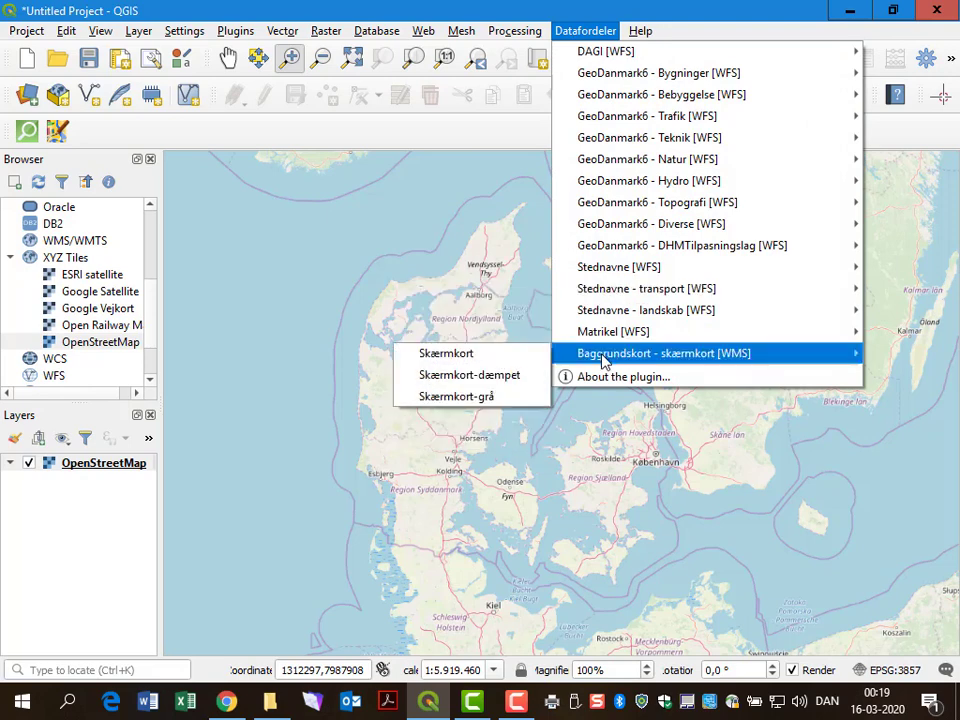
{"action": "left_click", "coordinate": [517, 356]}
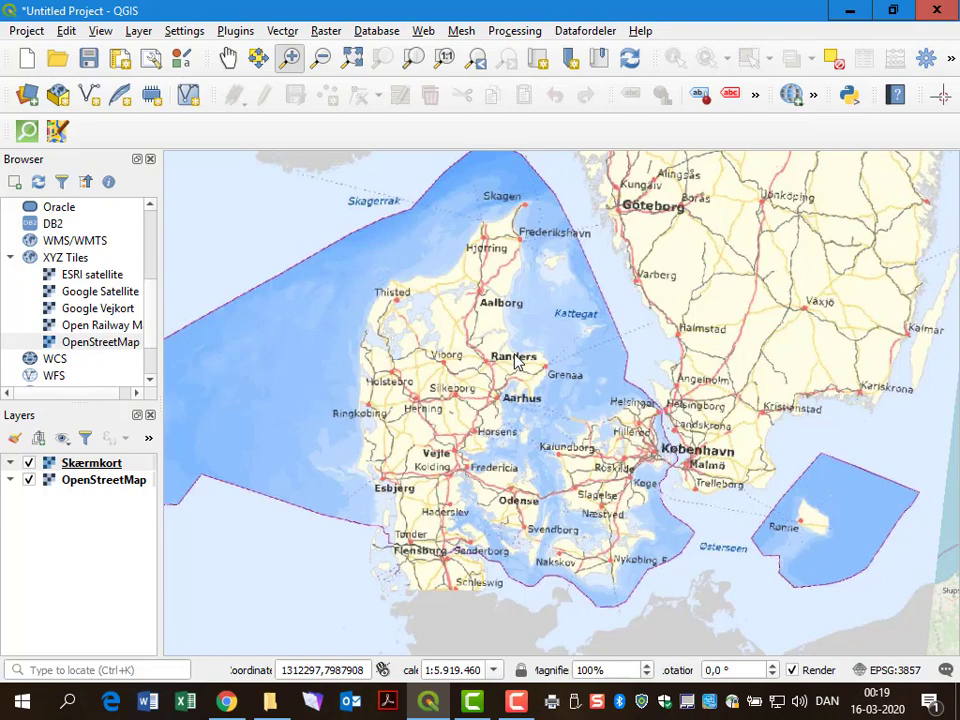
{"action": "left_click", "coordinate": [575, 32]}
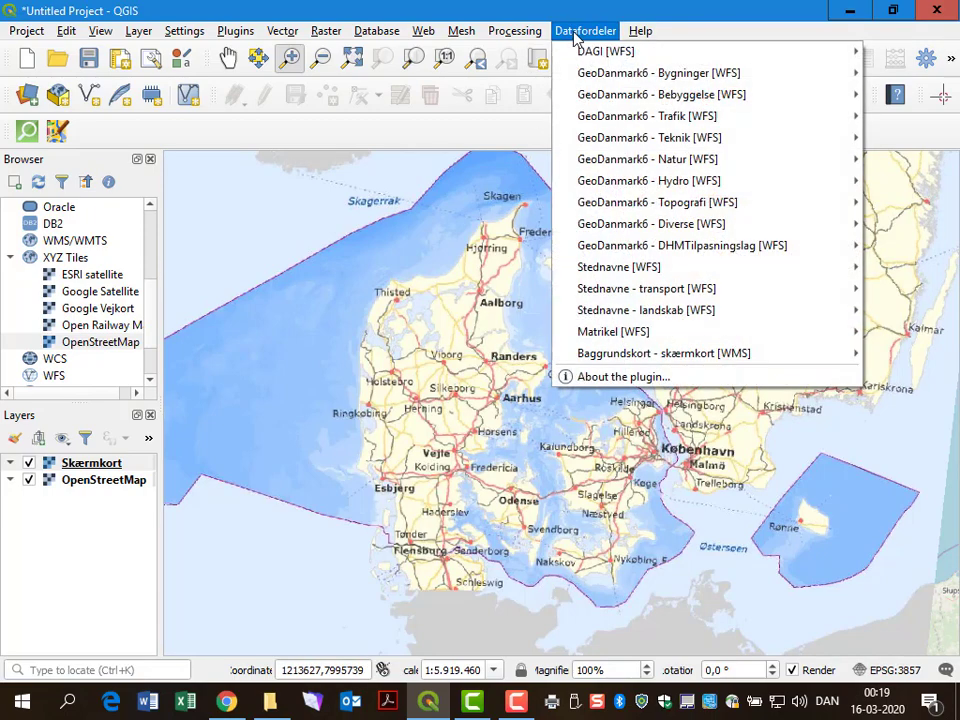
{"action": "mouse_move", "coordinate": [560, 358]}
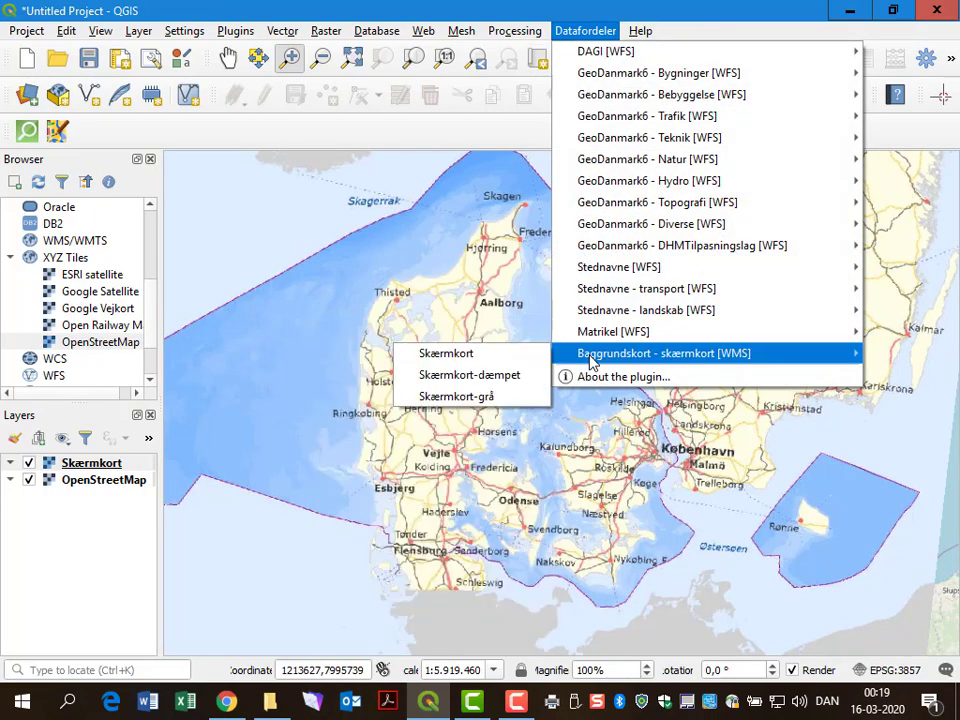
{"action": "left_click", "coordinate": [515, 376]}
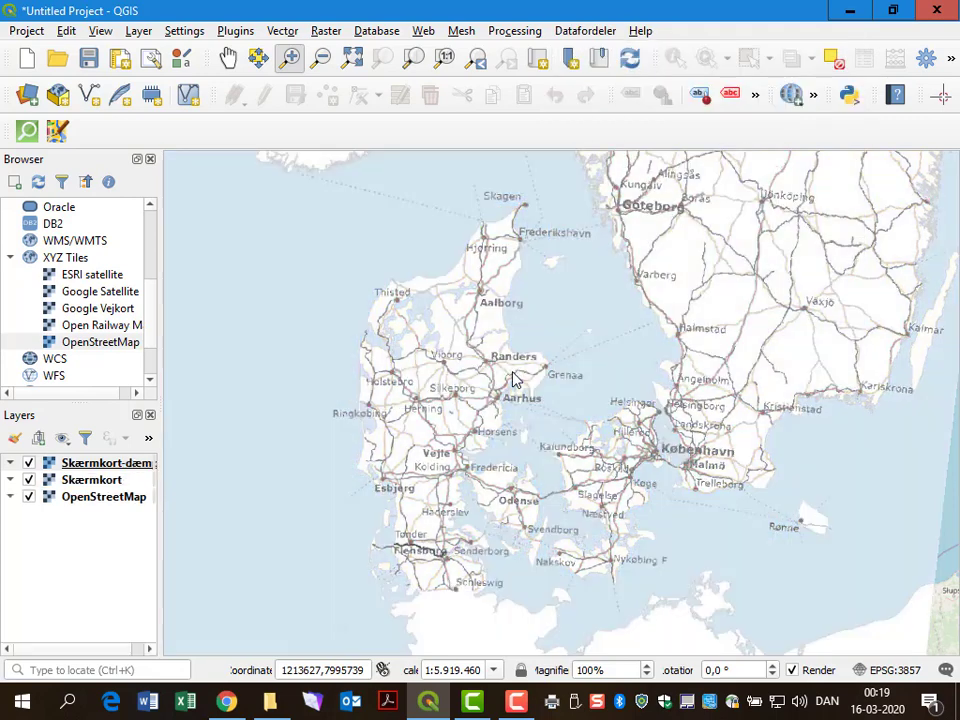
{"action": "left_click", "coordinate": [585, 31]}
{"action": "mouse_move", "coordinate": [604, 356]}
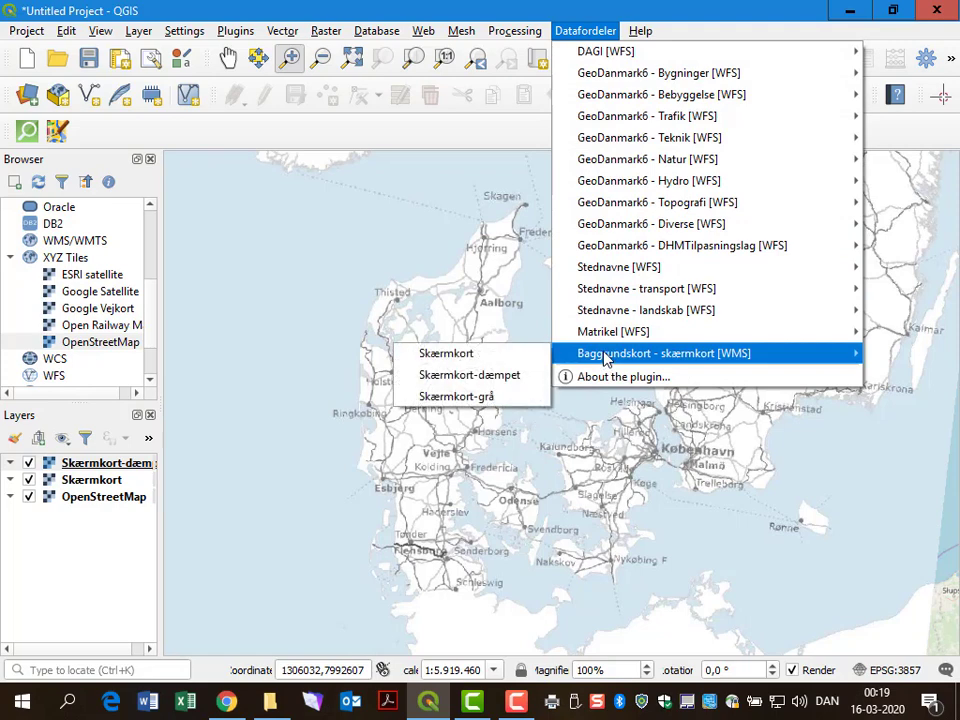
{"action": "left_click", "coordinate": [517, 398]}
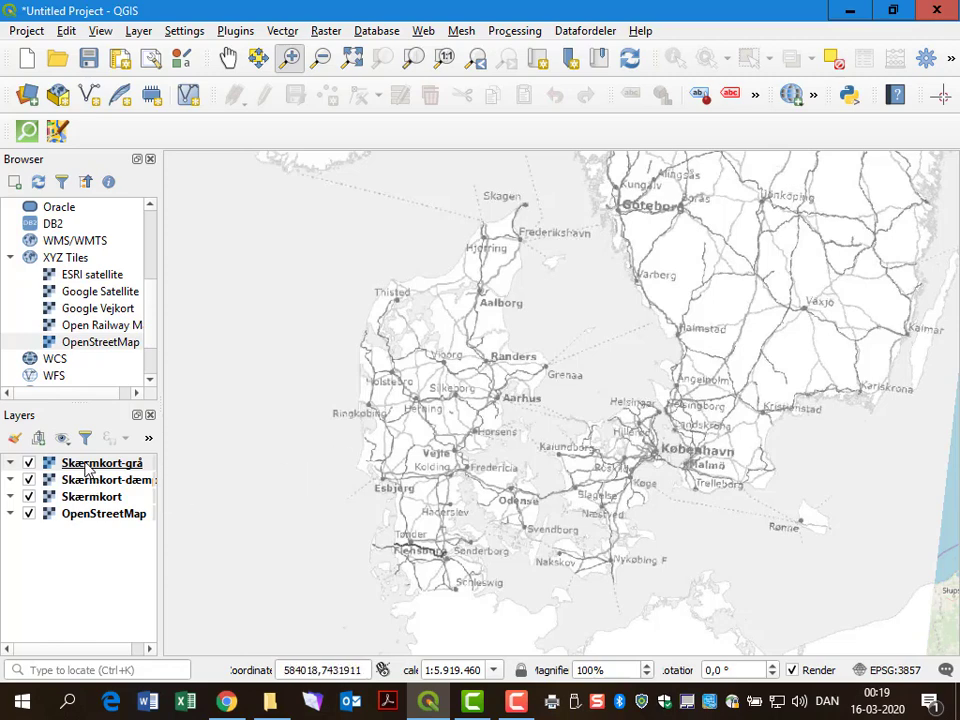
Hide the Skærmkort-grå, Skærmkort-dæmpet and Skærmkort layers
{"action": "left_click", "coordinate": [28, 463]}
{"action": "left_click", "coordinate": [28, 480]}
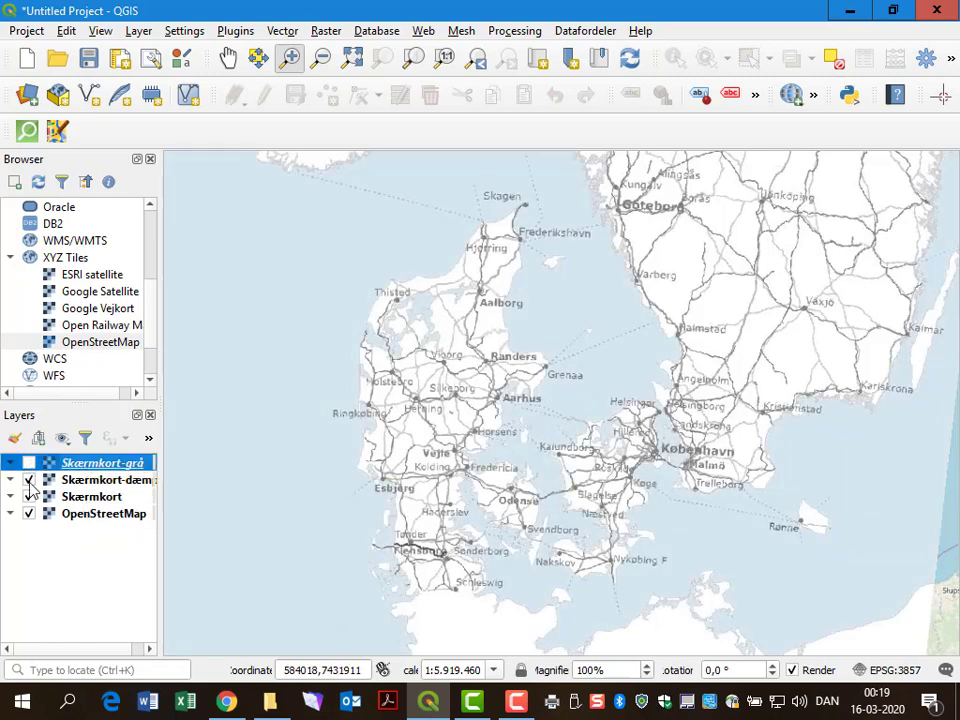
{"action": "left_click", "coordinate": [28, 497]}
Remove the Skærmkort-grå, Skærmkort-dæmpet and Skærmkort layers from the project
{"action": "right_click", "coordinate": [86, 462]}
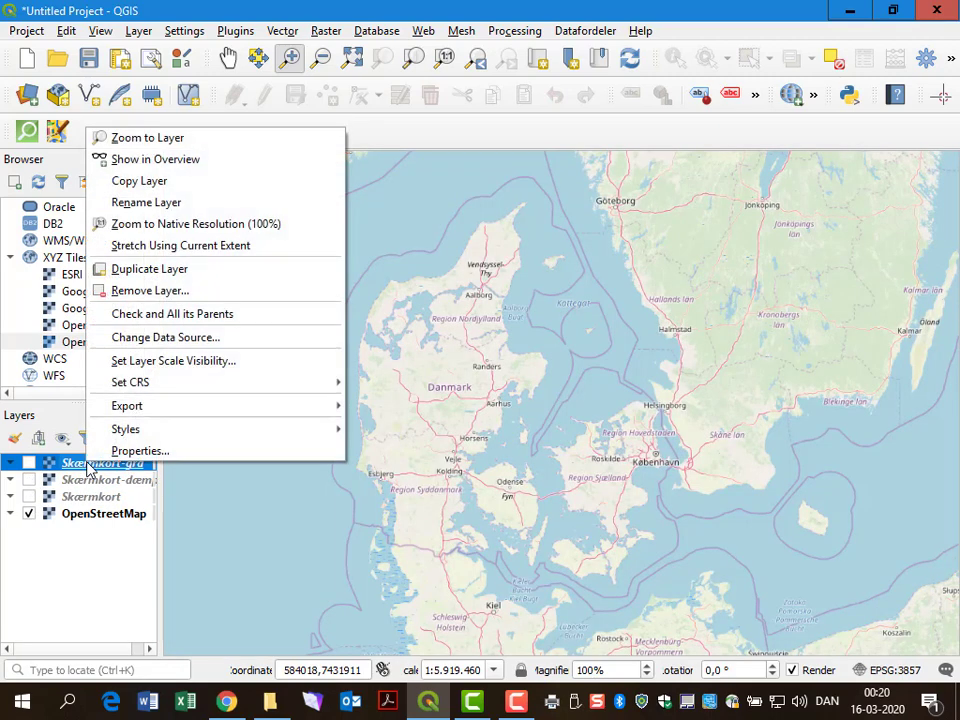
{"action": "left_click", "coordinate": [119, 298]}
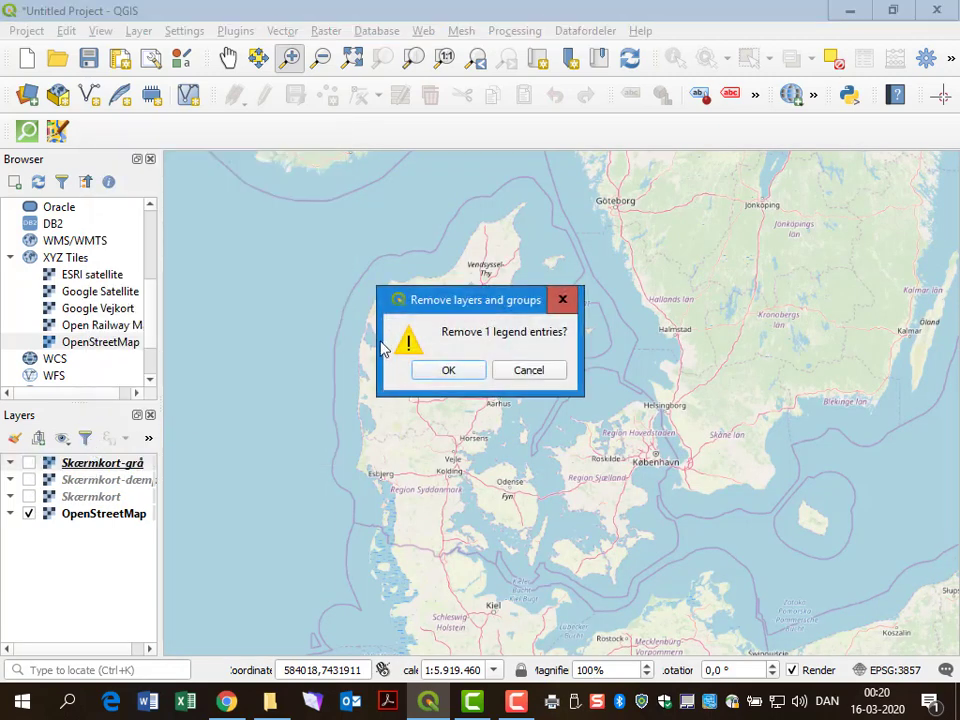
{"action": "left_click", "coordinate": [428, 373]}
{"action": "right_click", "coordinate": [118, 463]}
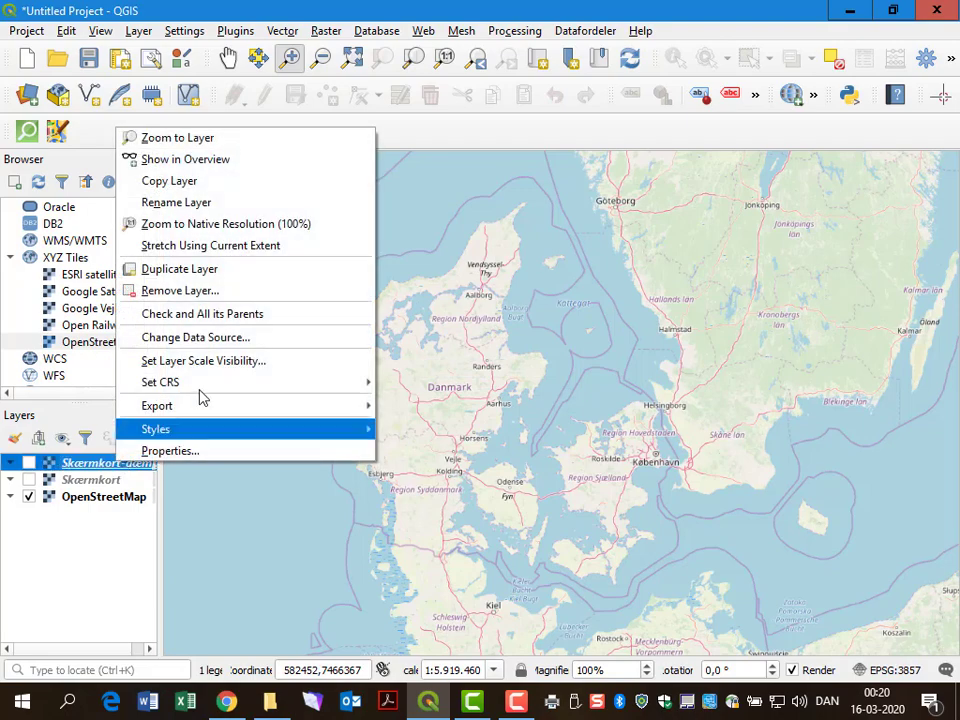
{"action": "left_click", "coordinate": [203, 291]}
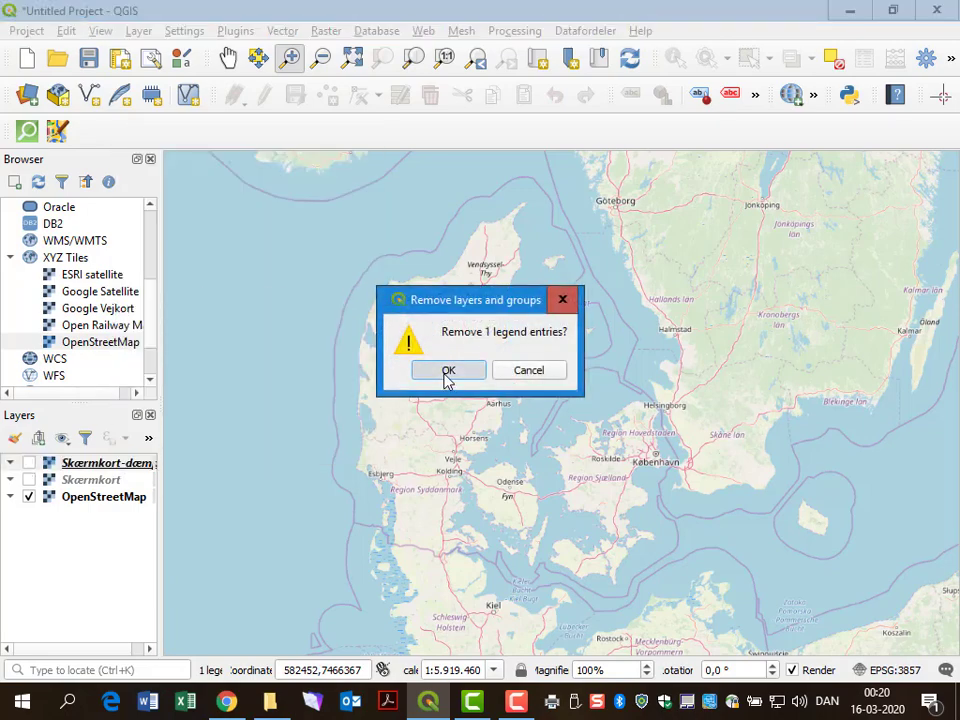
{"action": "left_click", "coordinate": [446, 377]}
{"action": "right_click", "coordinate": [127, 470]}
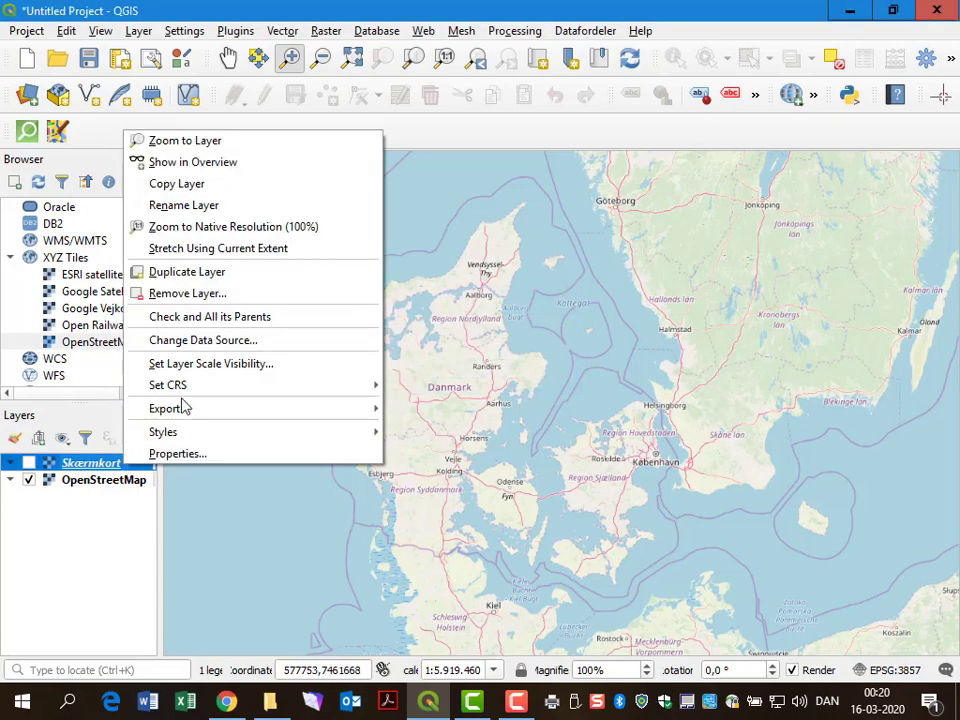
{"action": "left_click", "coordinate": [189, 296]}
{"action": "left_click", "coordinate": [441, 371]}
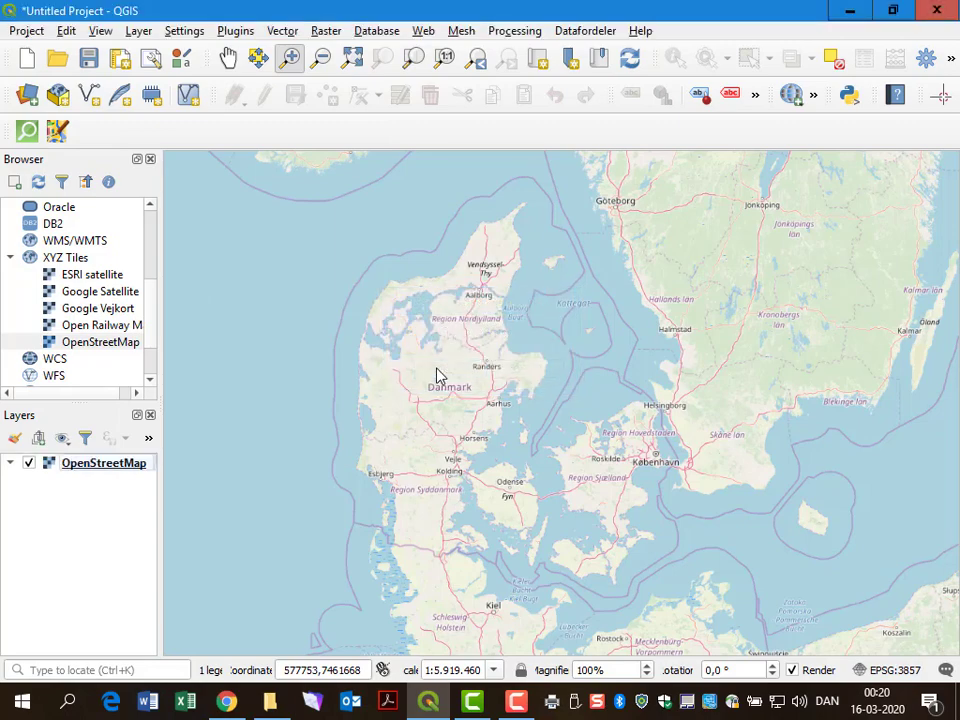
Add the DAGI WFS layer Postnummerinddeling to the project over northern Sjælland
{"action": "left_click_drag", "start_coordinate": [583, 366], "coordinate": [703, 498]}
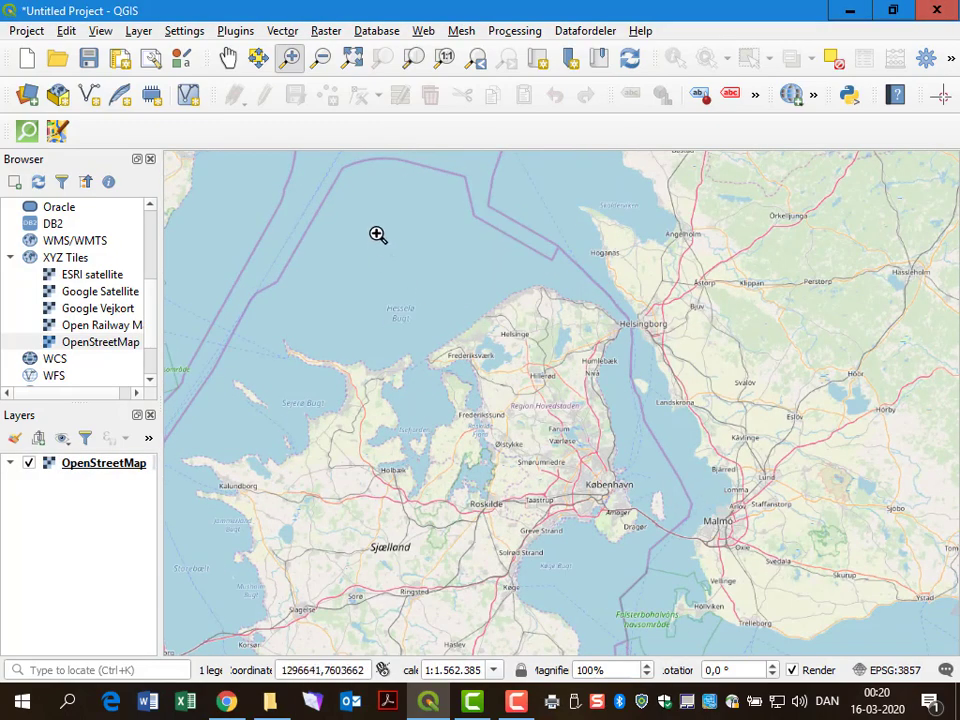
{"action": "left_click_drag", "start_coordinate": [377, 234], "coordinate": [677, 557]}
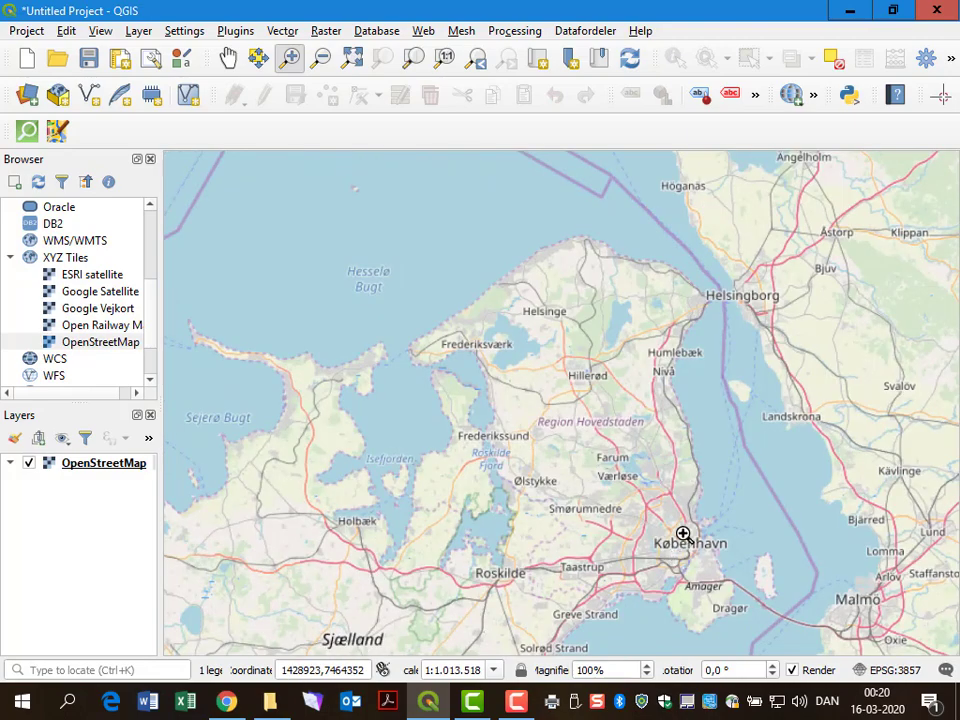
{"action": "left_click", "coordinate": [567, 29]}
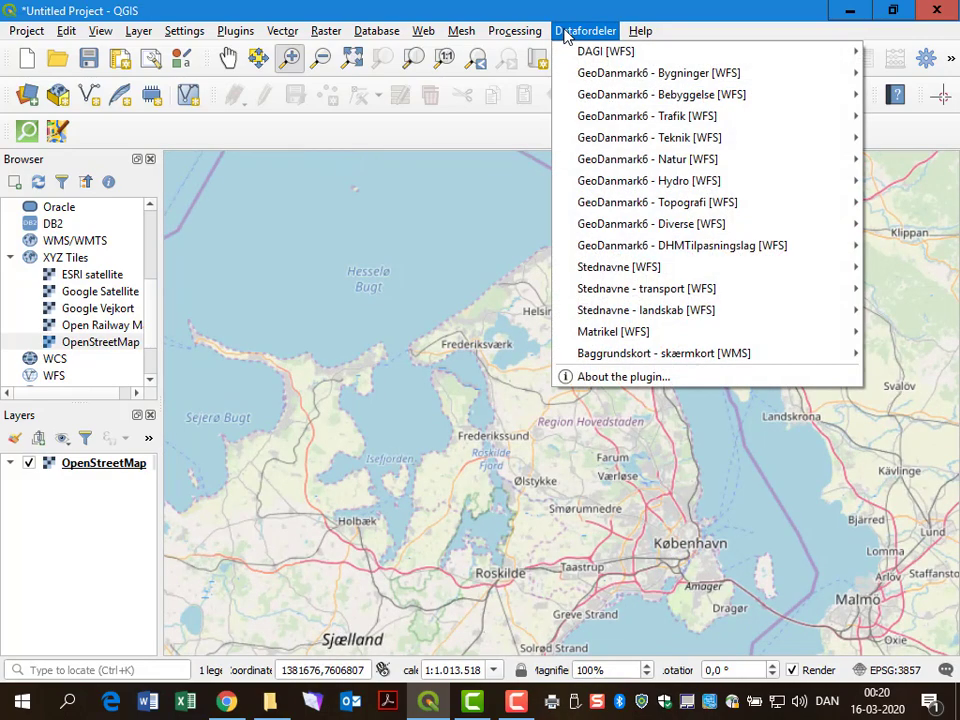
{"action": "mouse_move", "coordinate": [588, 53]}
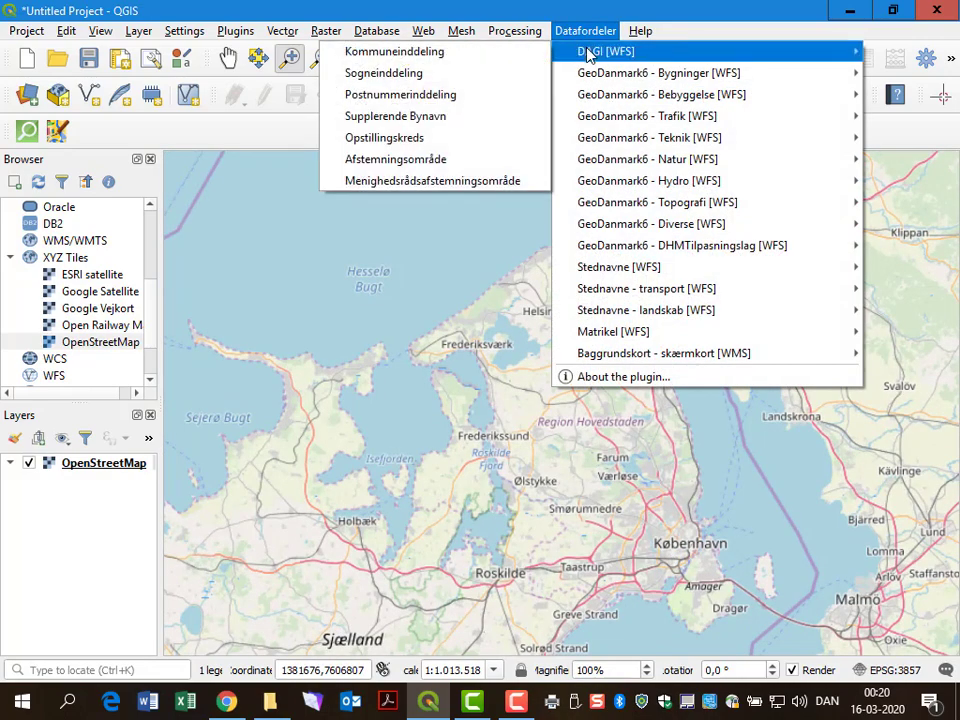
{"action": "left_click", "coordinate": [463, 104]}
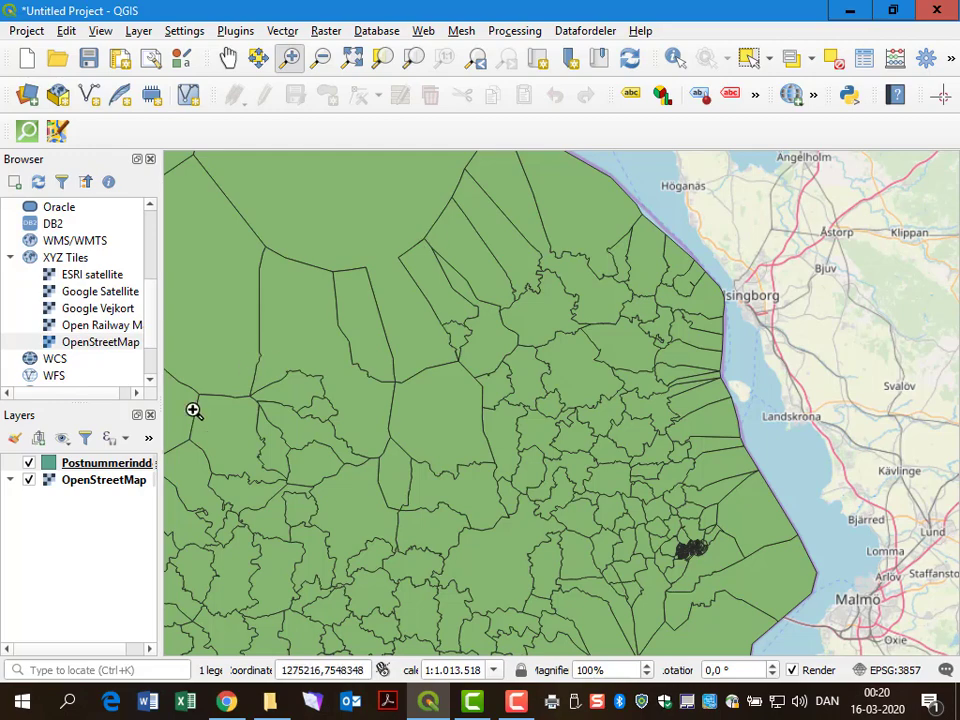
Lower the fill symbol's opacity of the Postnummerinddeling layer to 13,5 %
{"action": "right_click", "coordinate": [133, 469]}
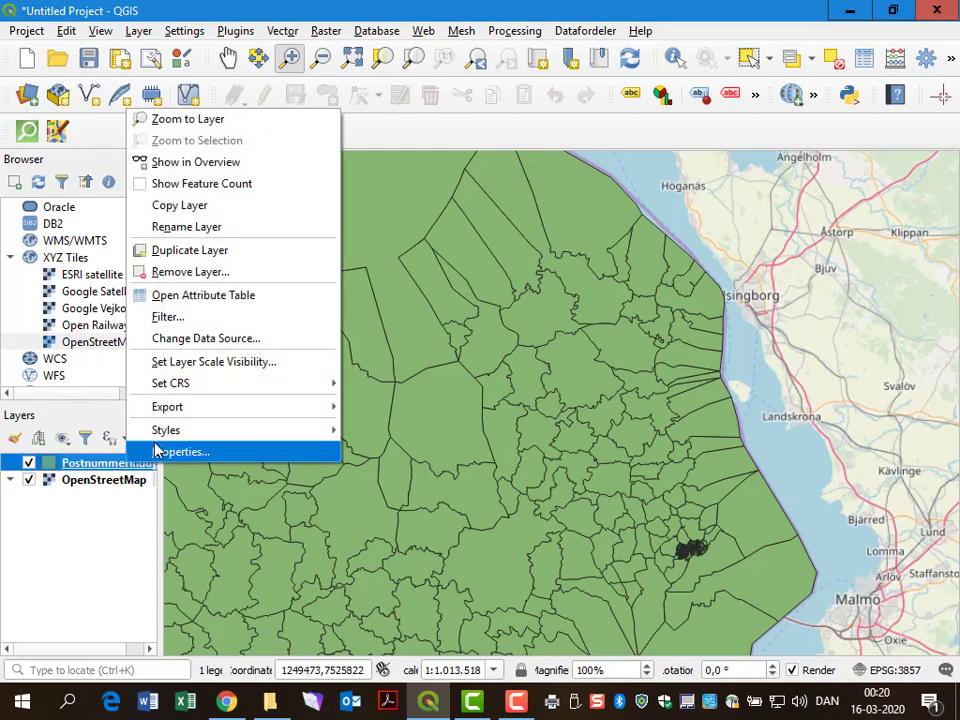
{"action": "mouse_move", "coordinate": [166, 435]}
{"action": "left_click", "coordinate": [400, 666]}
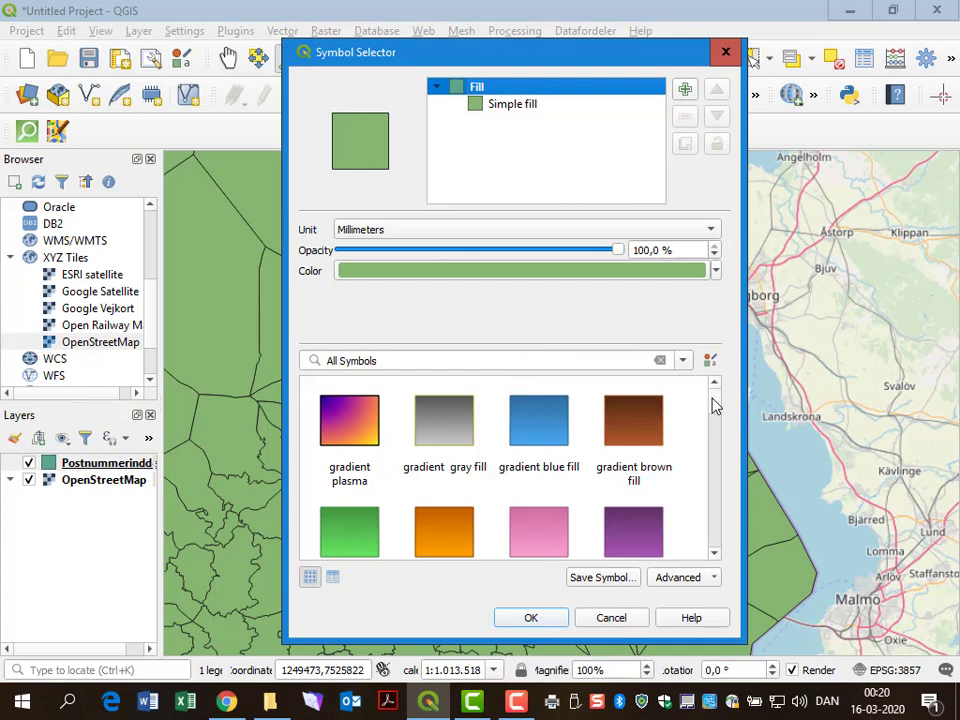
{"action": "scroll", "coordinate": [713, 405], "scroll_direction": "down", "scroll_amount": 3}
{"action": "scroll", "coordinate": [712, 420], "scroll_direction": "up", "scroll_amount": 3}
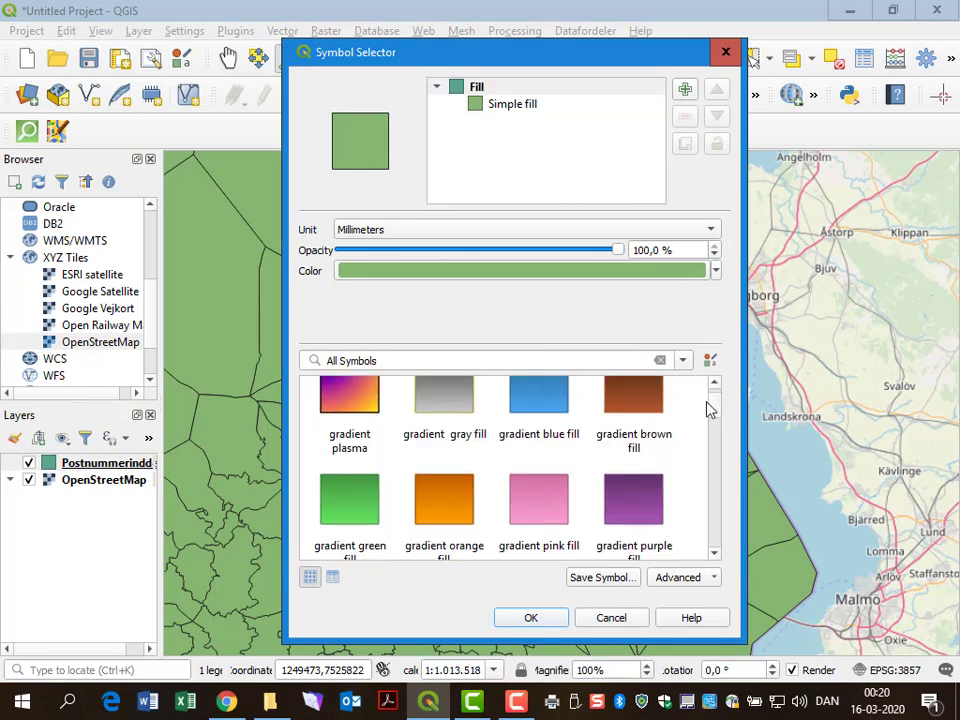
{"action": "left_click_drag", "start_coordinate": [617, 254], "coordinate": [378, 253]}
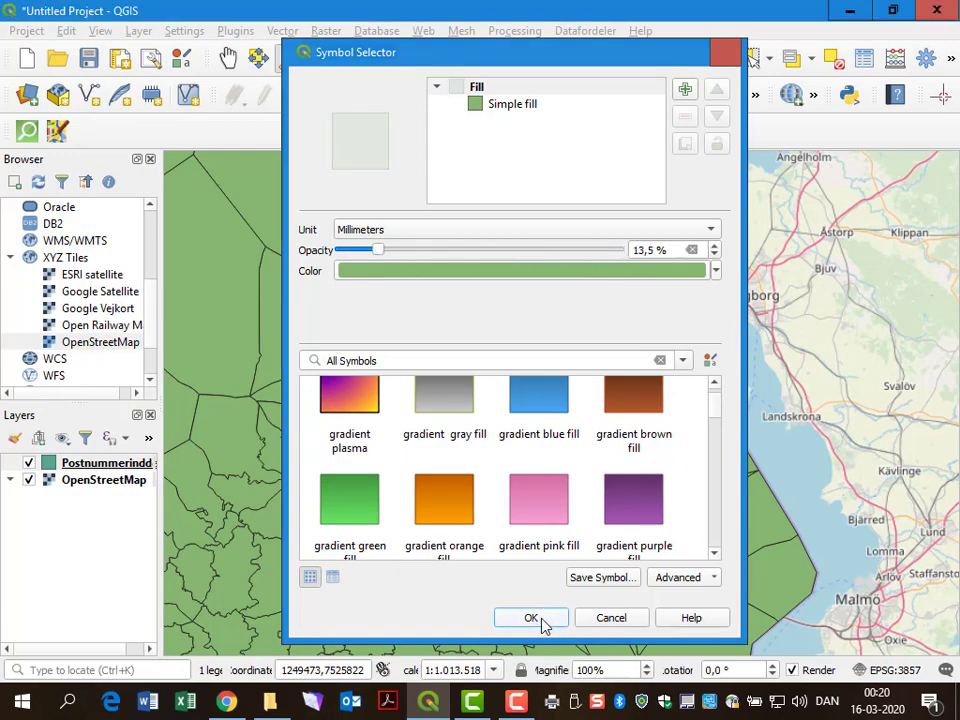
{"action": "left_click", "coordinate": [542, 621]}
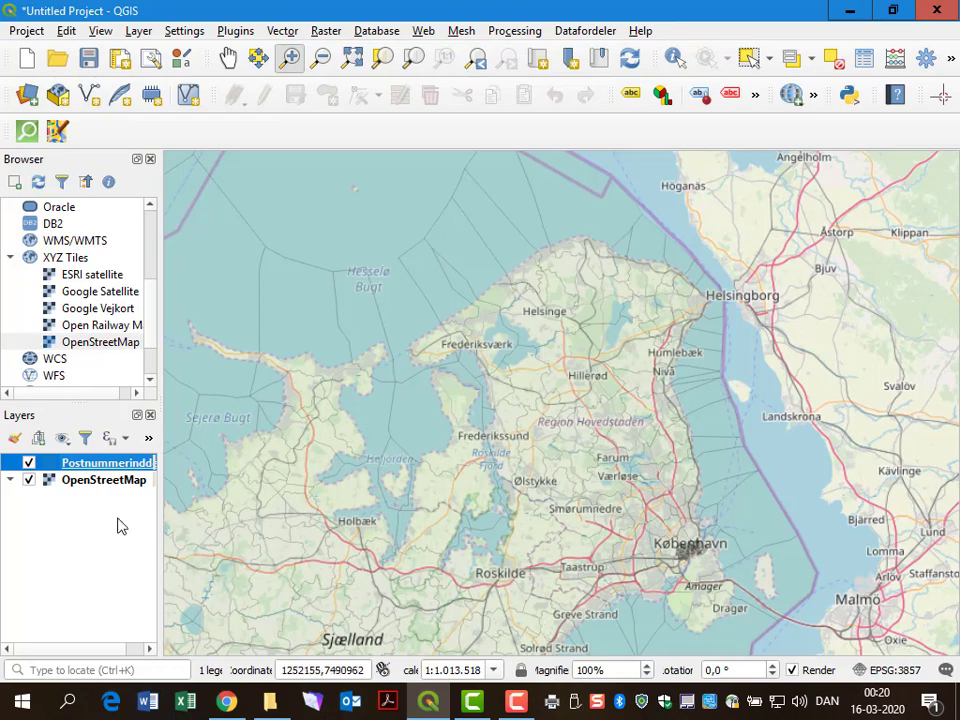
Restyle the Postnummerinddeling layer with the preset symbol outline black
{"action": "right_click", "coordinate": [90, 470]}
{"action": "mouse_move", "coordinate": [127, 432]}
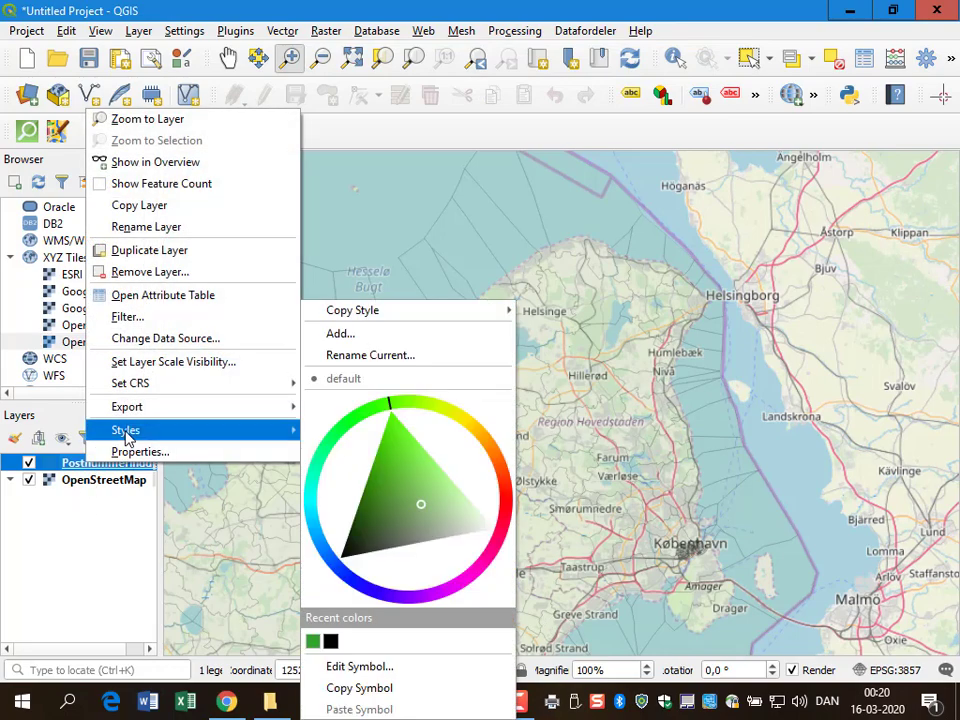
{"action": "left_click", "coordinate": [333, 664]}
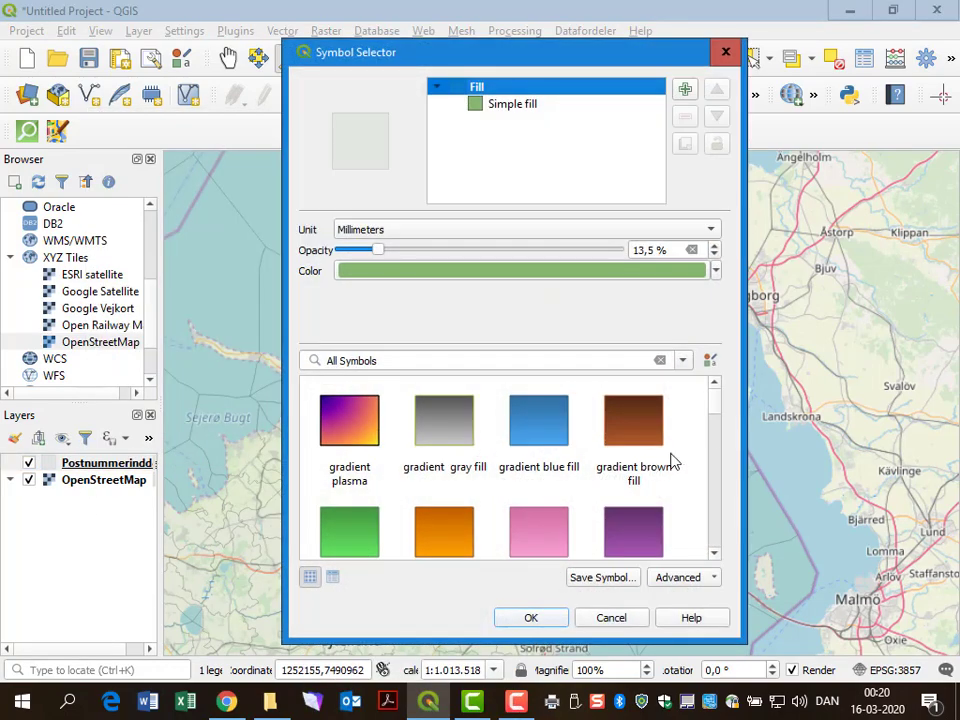
{"action": "left_click_drag", "start_coordinate": [716, 410], "coordinate": [718, 490]}
{"action": "left_click", "coordinate": [634, 431]}
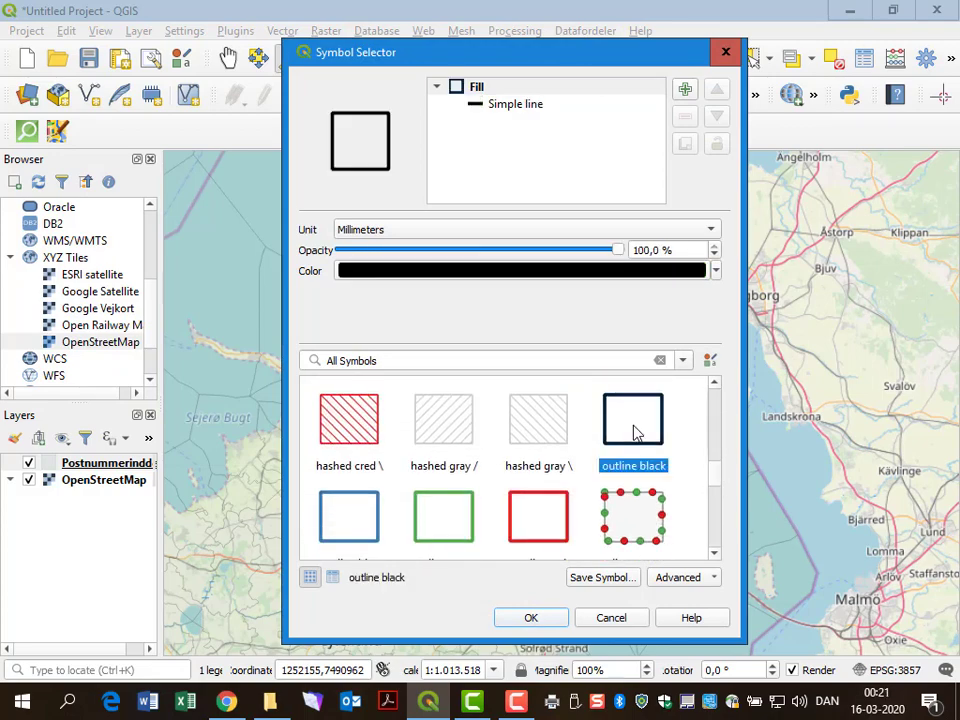
{"action": "left_click", "coordinate": [538, 620]}
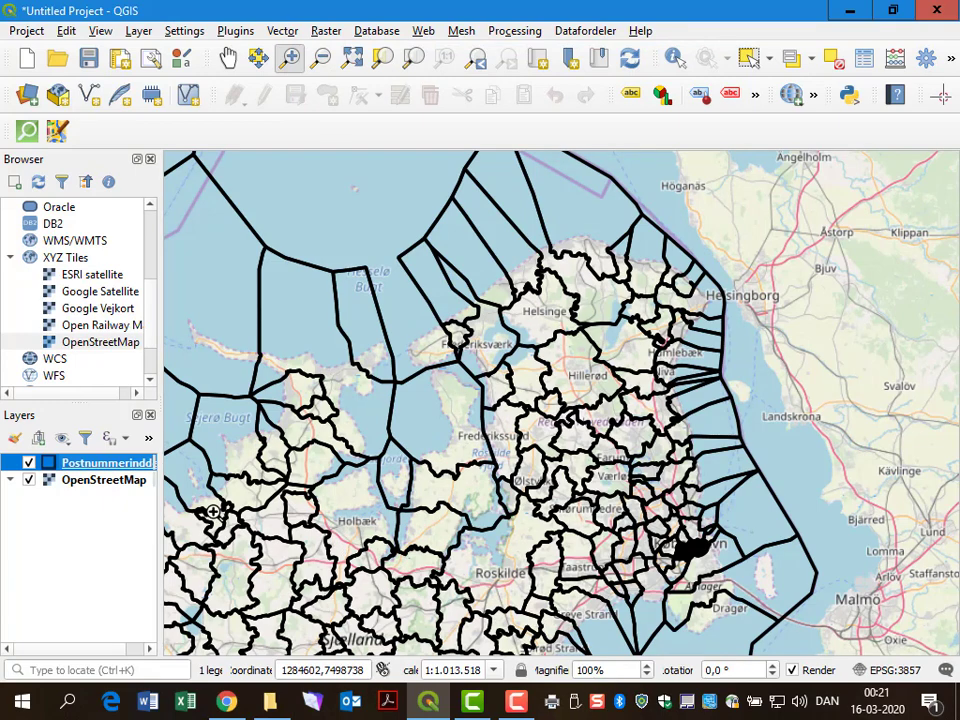
Label the Postnummerinddeling layer with single labels that use the postnummer field
{"action": "right_click", "coordinate": [121, 463]}
{"action": "left_click", "coordinate": [153, 455]}
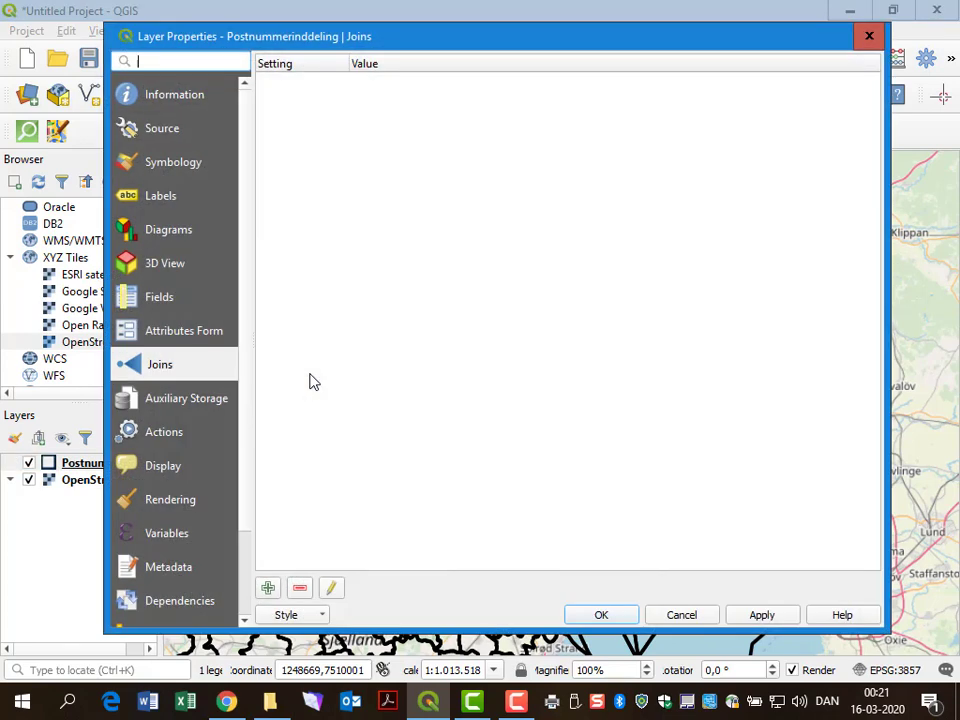
{"action": "left_click", "coordinate": [153, 197]}
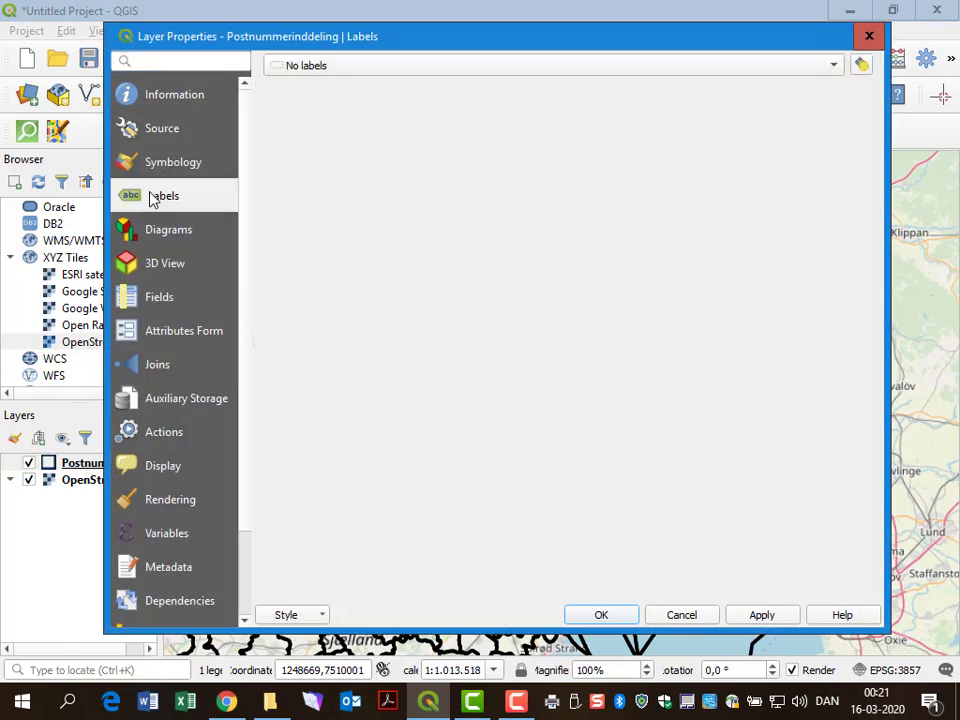
{"action": "left_click", "coordinate": [831, 66]}
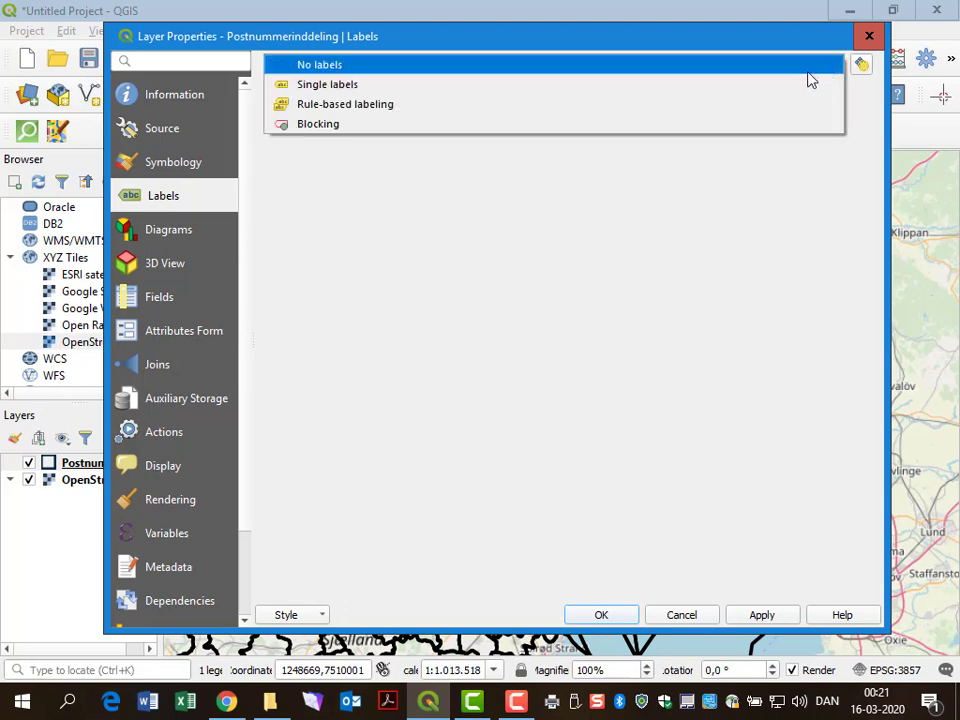
{"action": "left_click", "coordinate": [787, 89]}
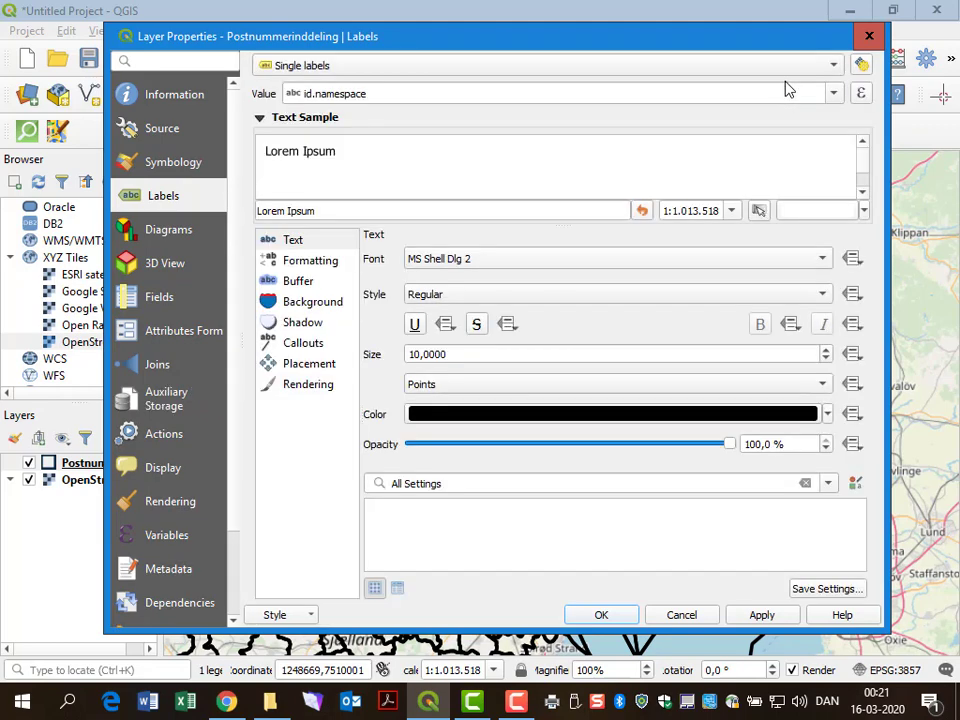
{"action": "left_click", "coordinate": [832, 93]}
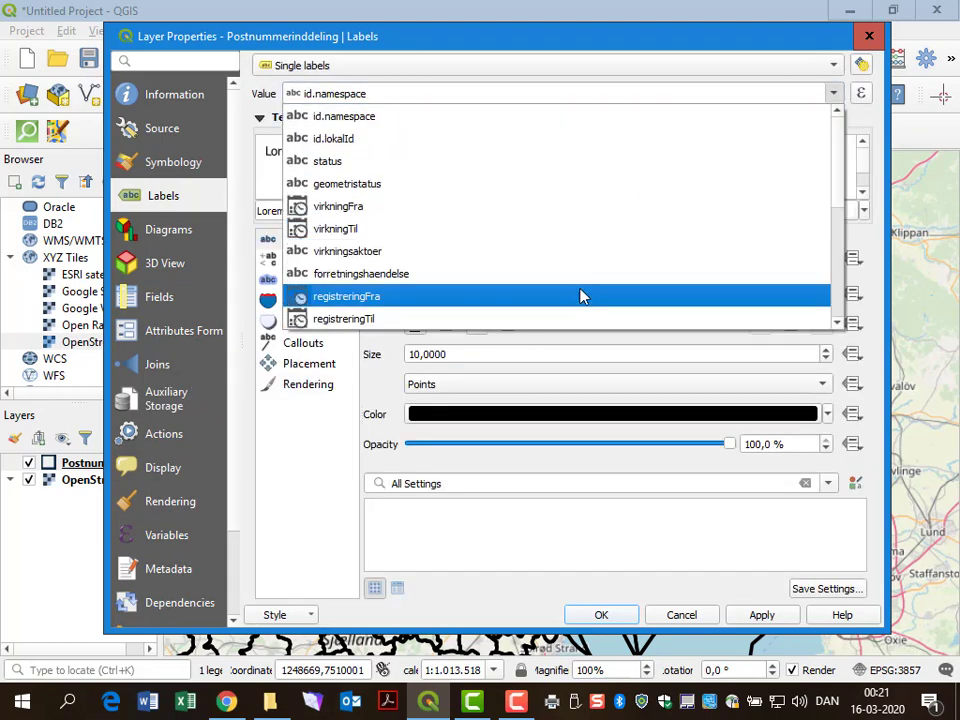
{"action": "left_click_drag", "start_coordinate": [837, 188], "coordinate": [833, 318]}
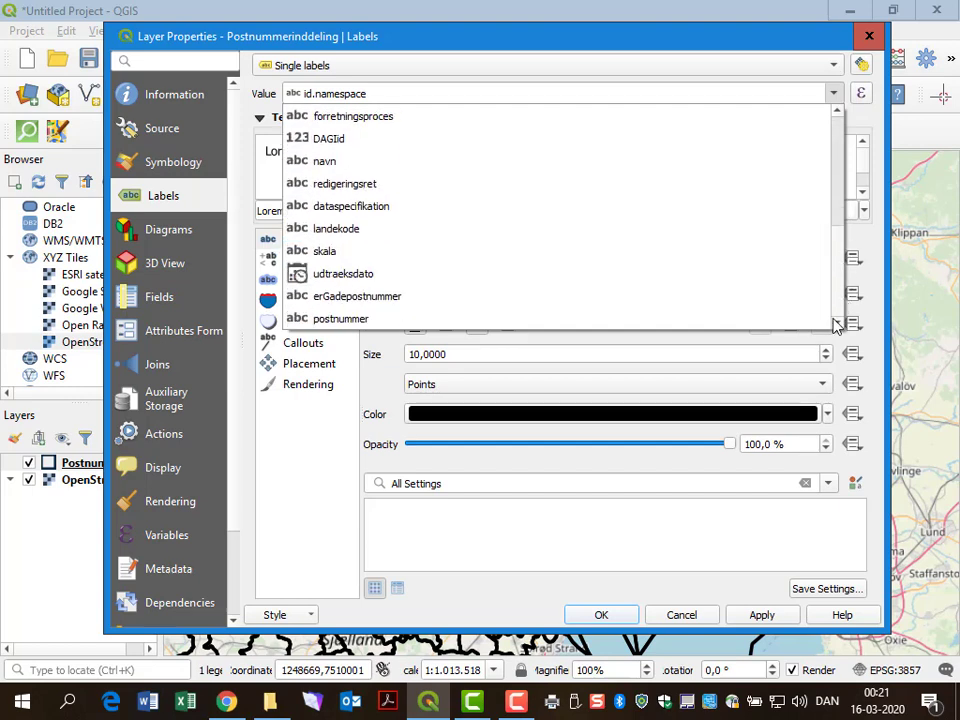
{"action": "left_click", "coordinate": [466, 319]}
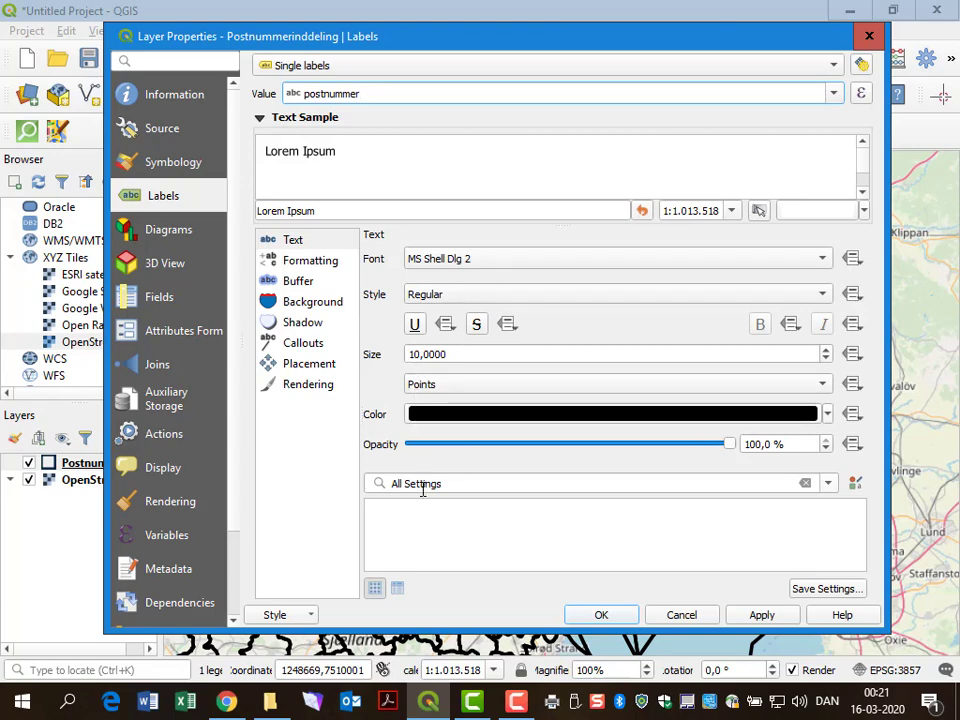
{"action": "left_click", "coordinate": [603, 619]}
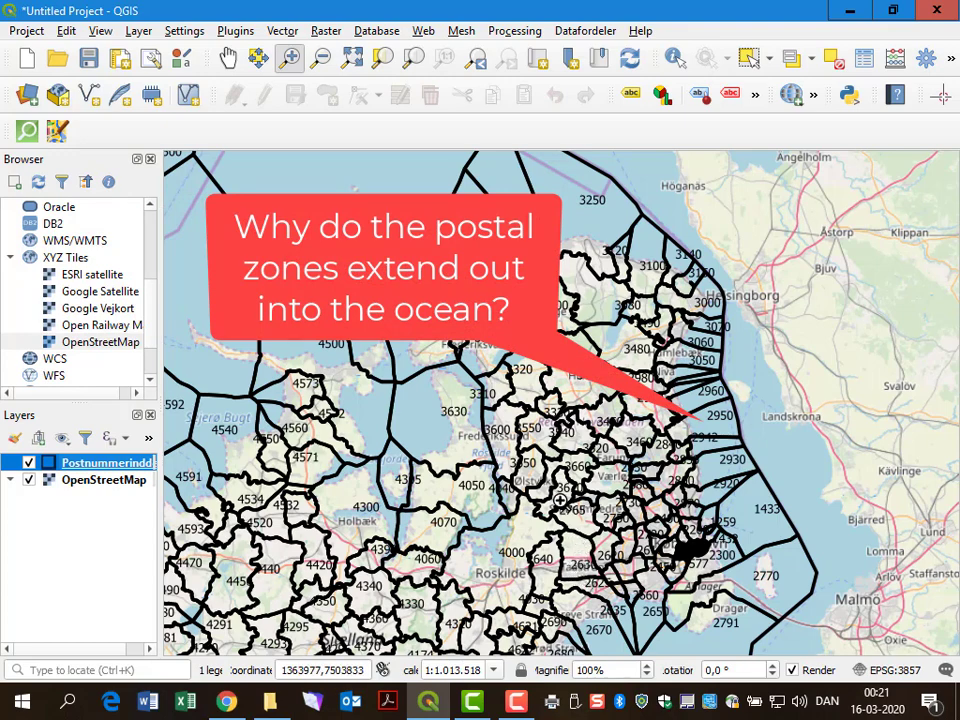
Hide the Postnummerinddeling layer and add the Jernbane layer from the GeoDanmark6 - Trafik WFS service
{"action": "left_click_drag", "start_coordinate": [573, 401], "coordinate": [735, 514]}
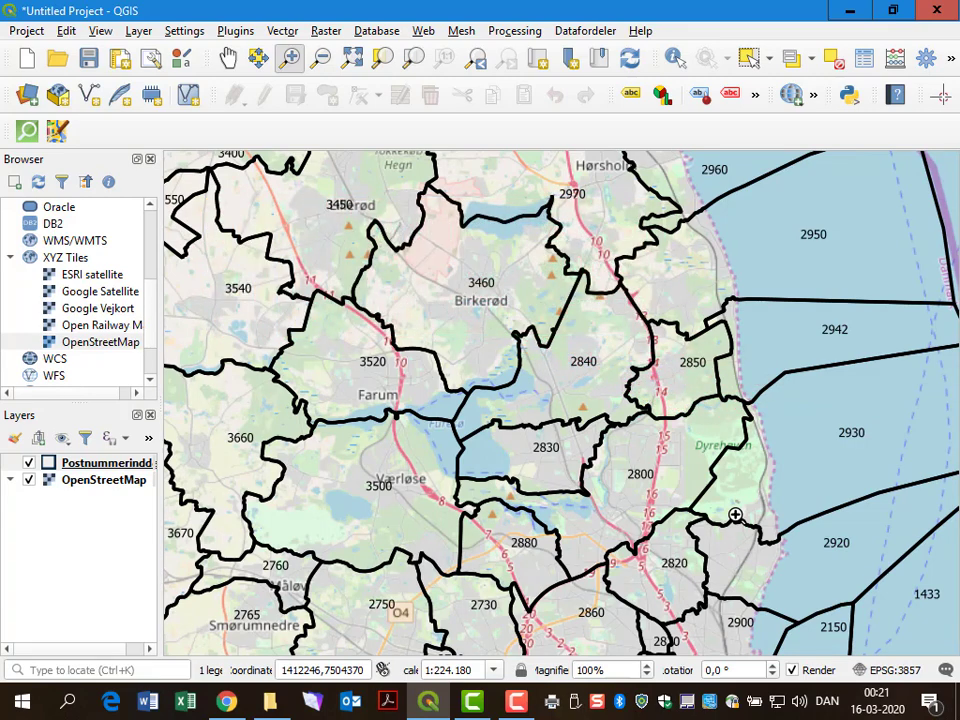
{"action": "left_click", "coordinate": [29, 463]}
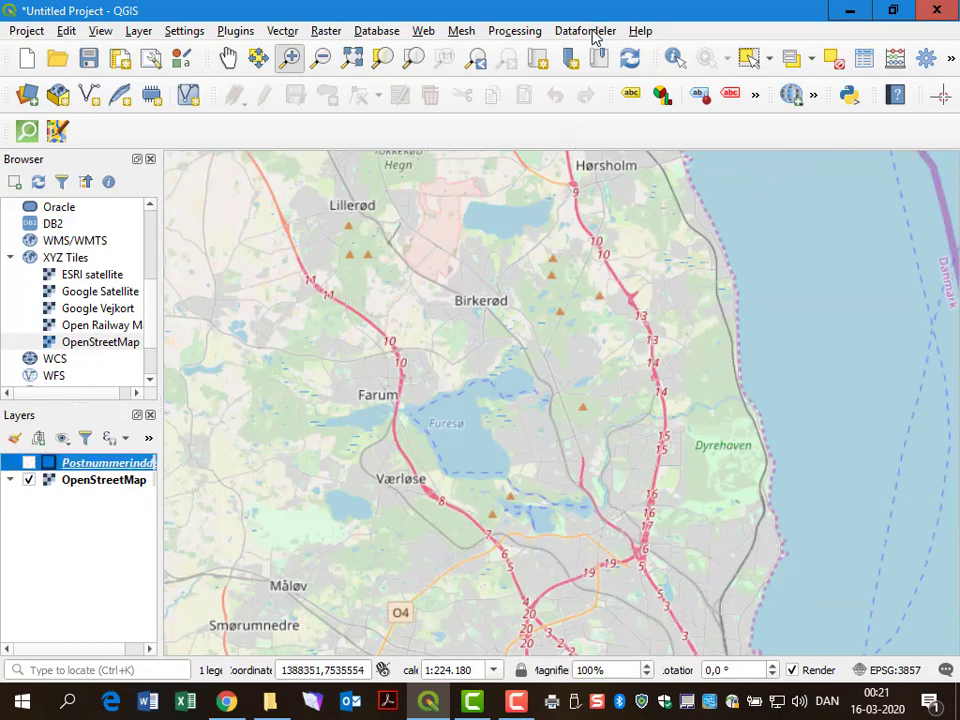
{"action": "left_click", "coordinate": [592, 32]}
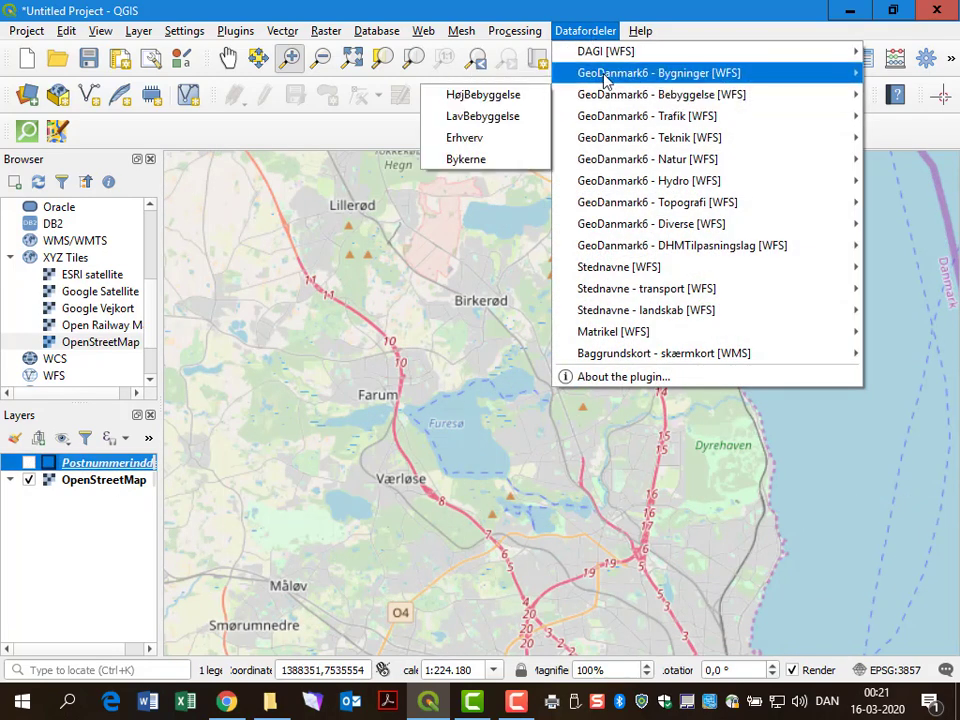
{"action": "mouse_move", "coordinate": [605, 80]}
{"action": "mouse_move", "coordinate": [608, 105]}
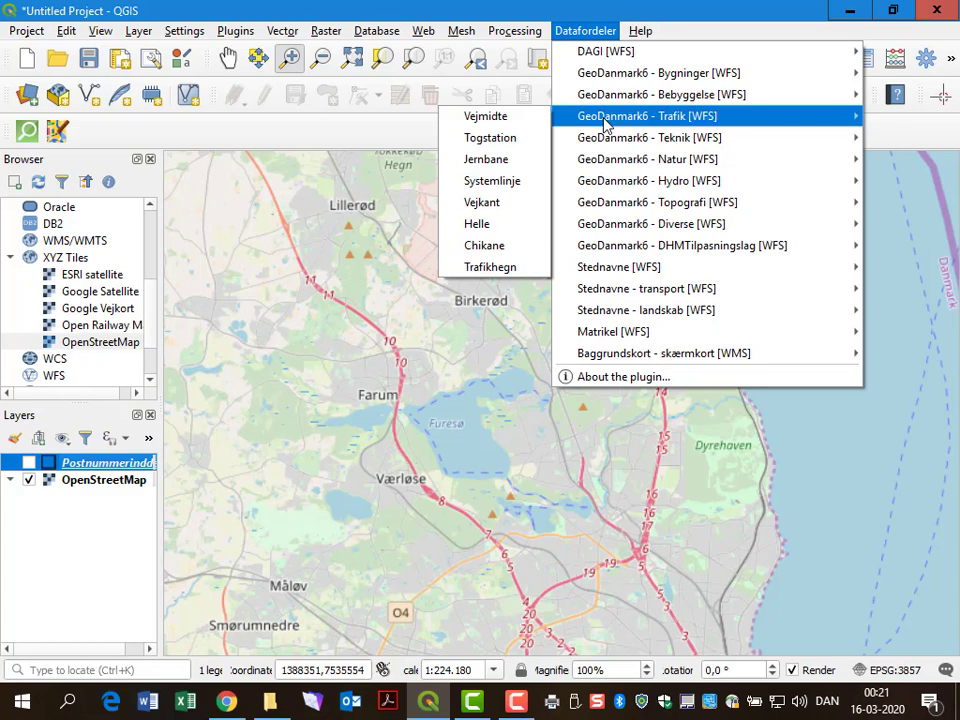
{"action": "left_click", "coordinate": [504, 163]}
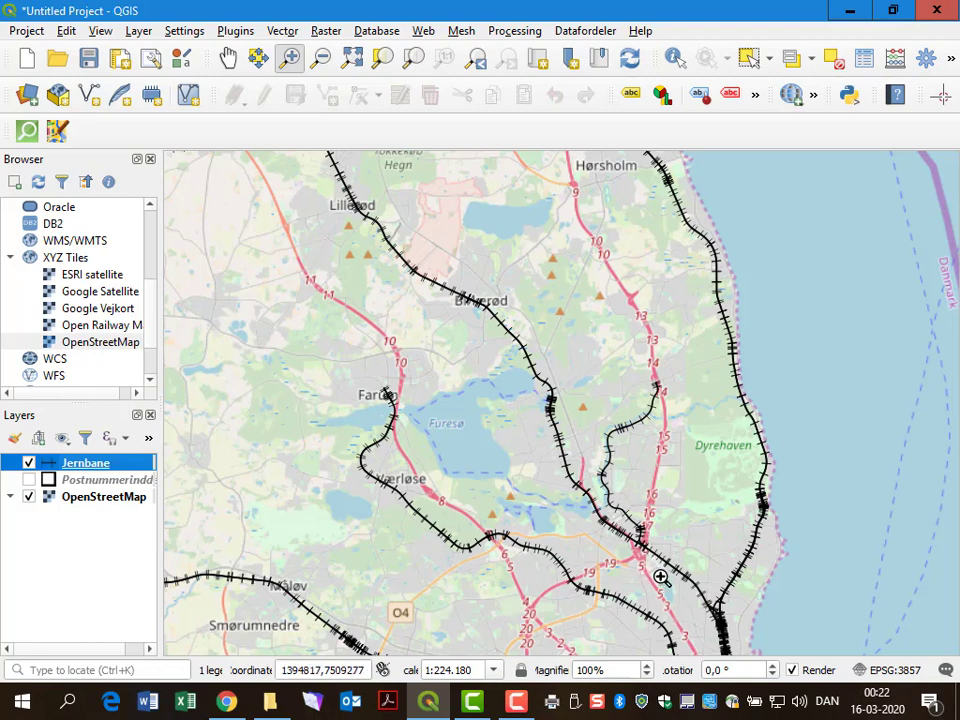
Examine the railway tracks near Hellerup up close against OpenStreetMap, and hide the Jernbane layer
{"action": "left_click_drag", "start_coordinate": [664, 575], "coordinate": [754, 643]}
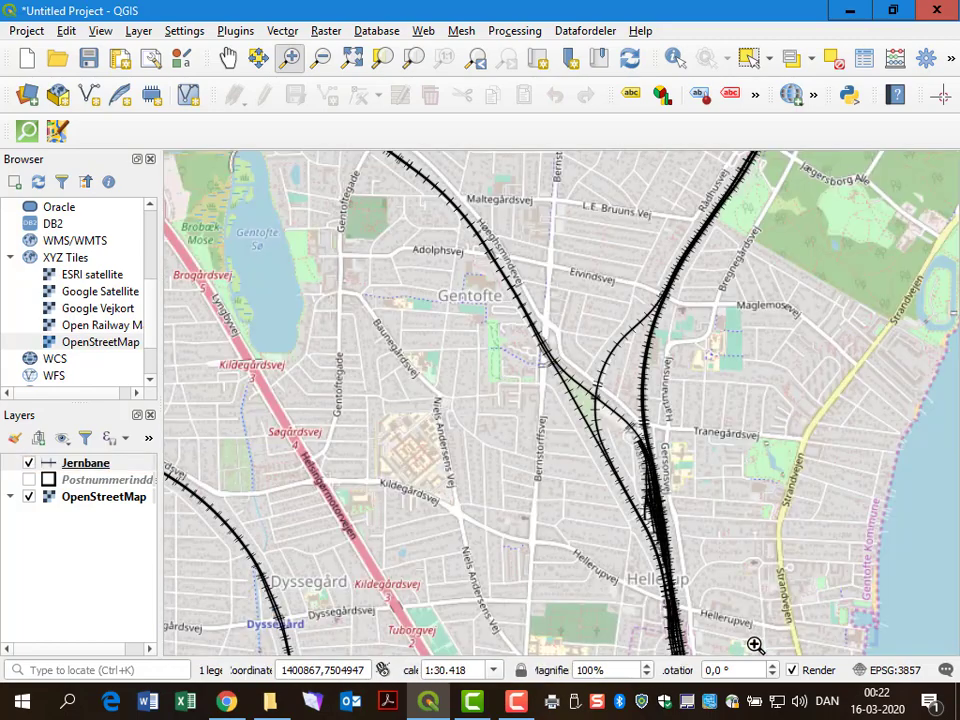
{"action": "left_click_drag", "start_coordinate": [553, 437], "coordinate": [715, 553]}
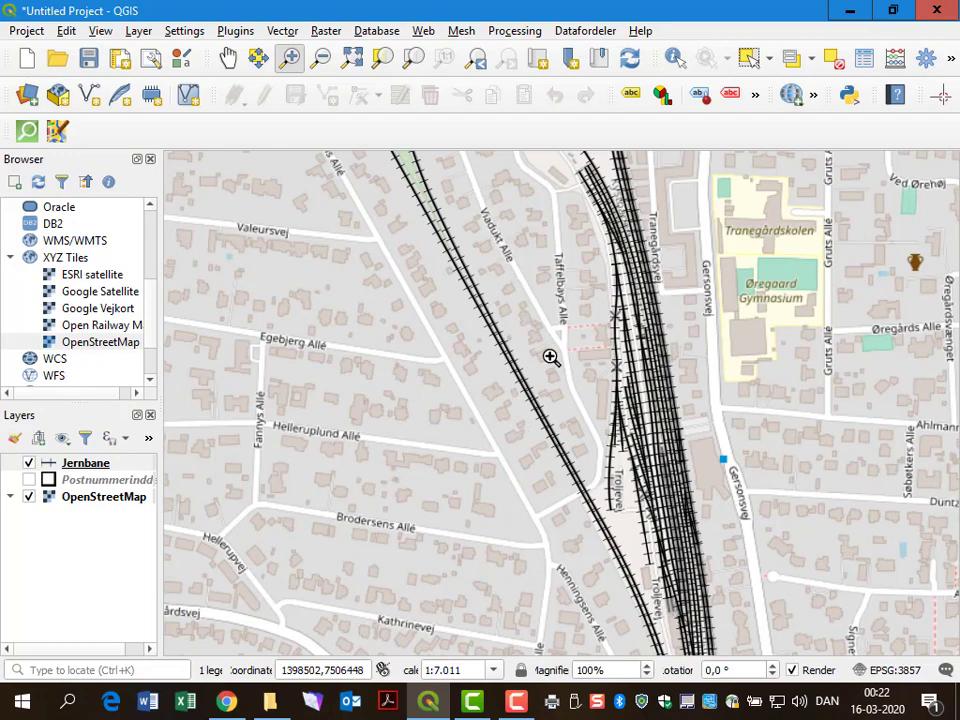
{"action": "left_click_drag", "start_coordinate": [521, 325], "coordinate": [770, 566]}
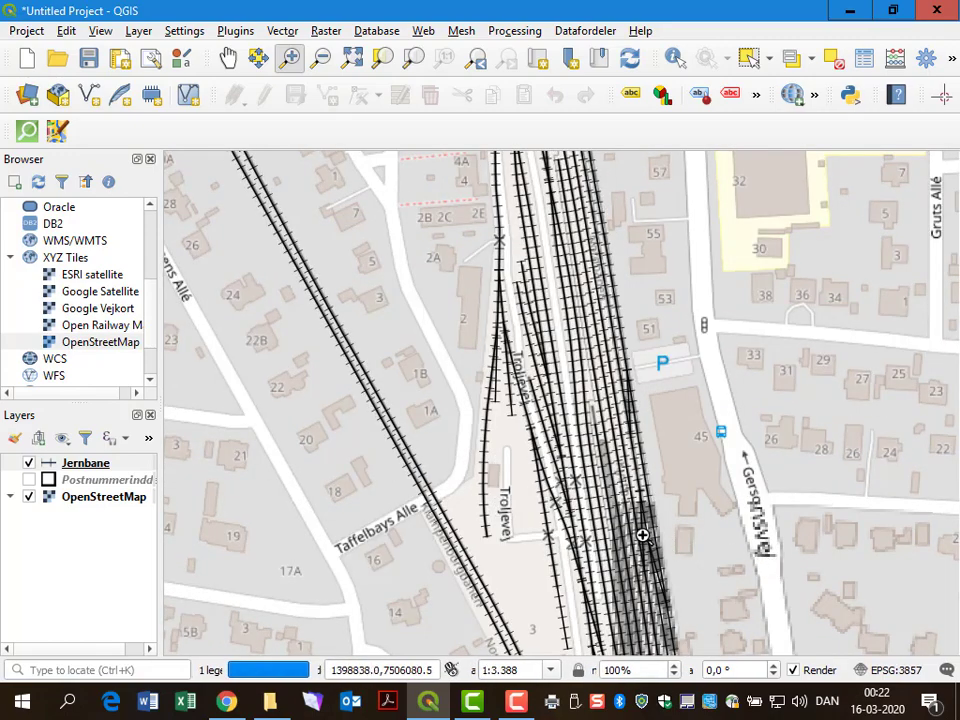
{"action": "left_click", "coordinate": [28, 463]}
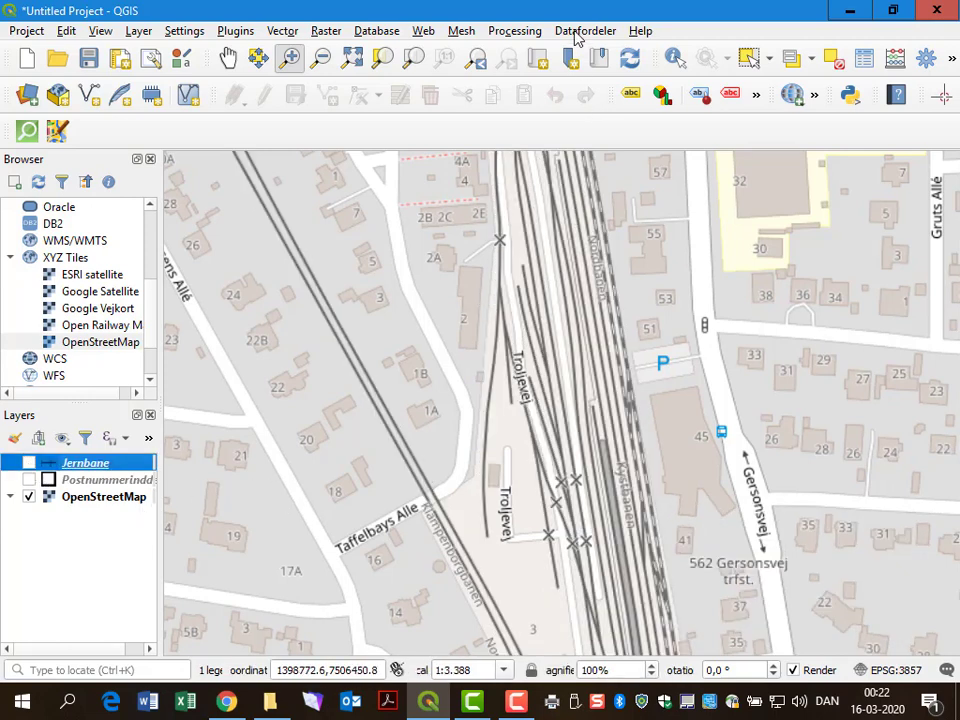
Add the Togstation layer from the GeoDanmark6 - Trafik WFS service over the greater Copenhagen area
{"action": "left_click", "coordinate": [320, 57]}
{"action": "left_click", "coordinate": [491, 338]}
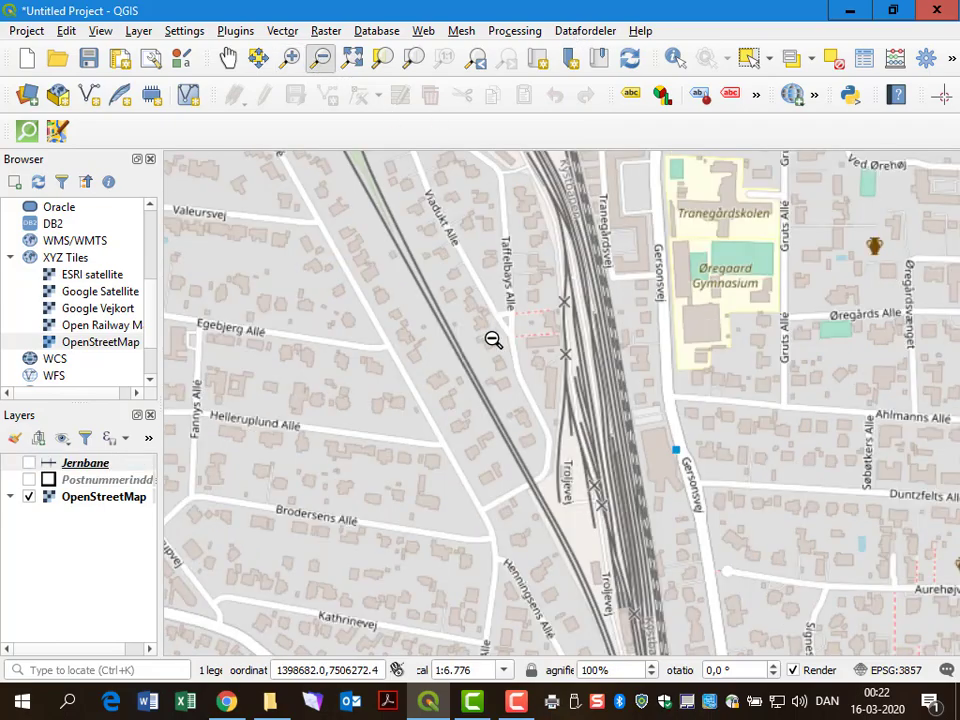
{"action": "left_click", "coordinate": [492, 339]}
{"action": "left_click", "coordinate": [492, 339]}
{"action": "left_click", "coordinate": [493, 340]}
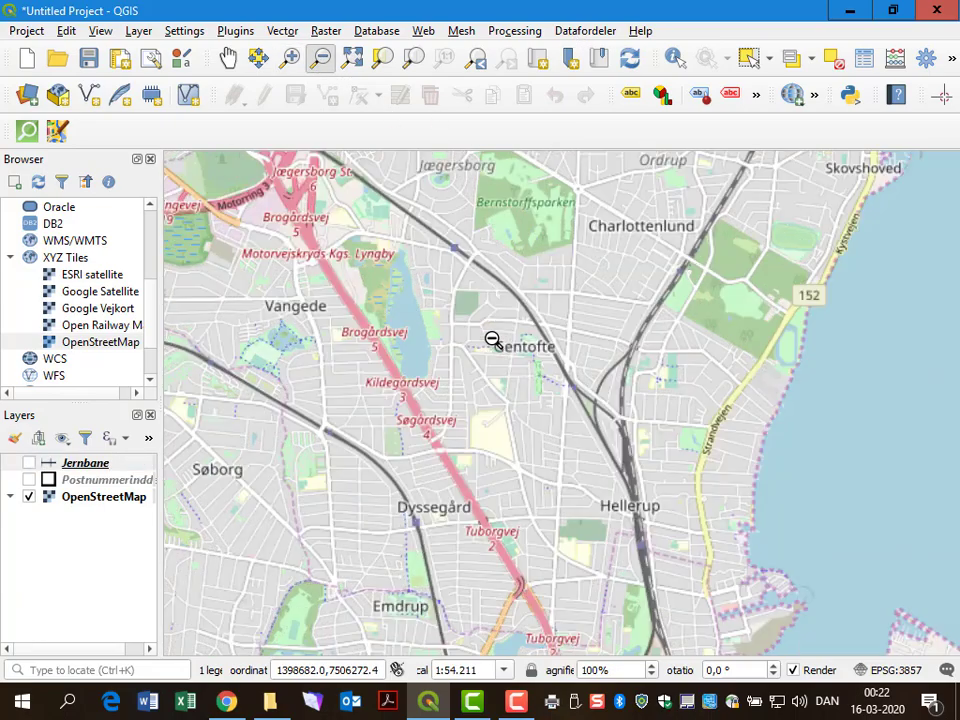
{"action": "left_click", "coordinate": [493, 340]}
{"action": "left_click", "coordinate": [493, 340]}
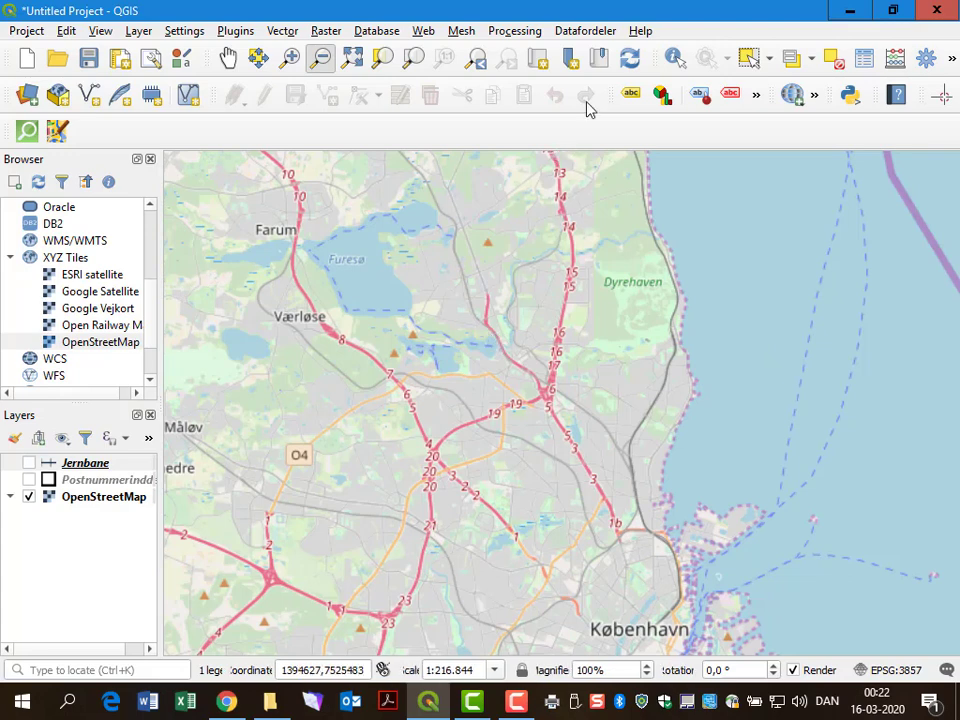
{"action": "left_click", "coordinate": [585, 31]}
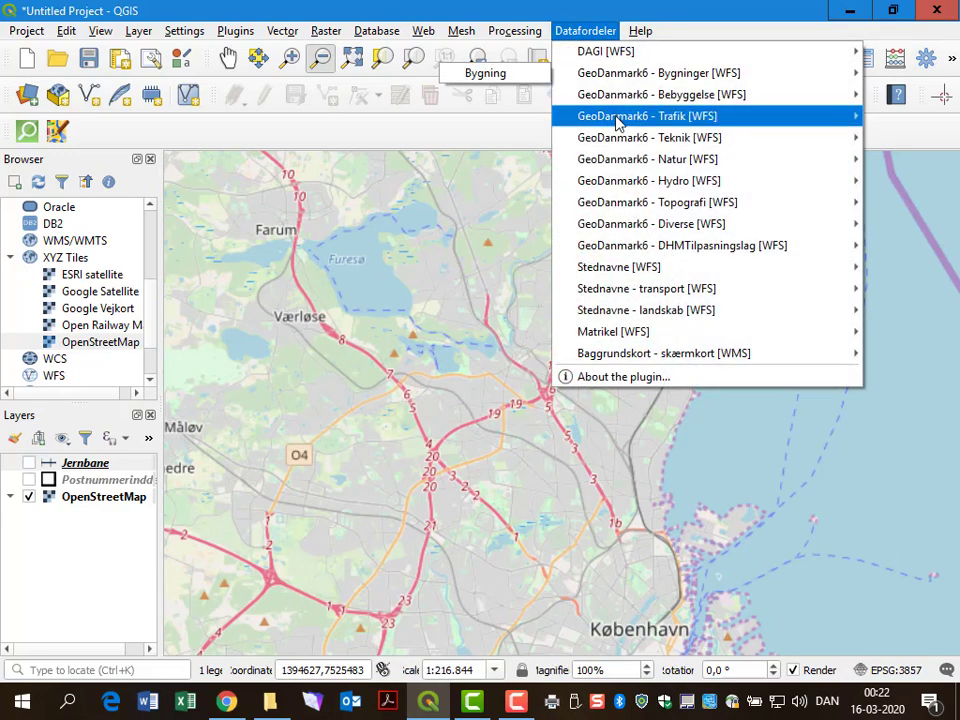
{"action": "mouse_move", "coordinate": [633, 203]}
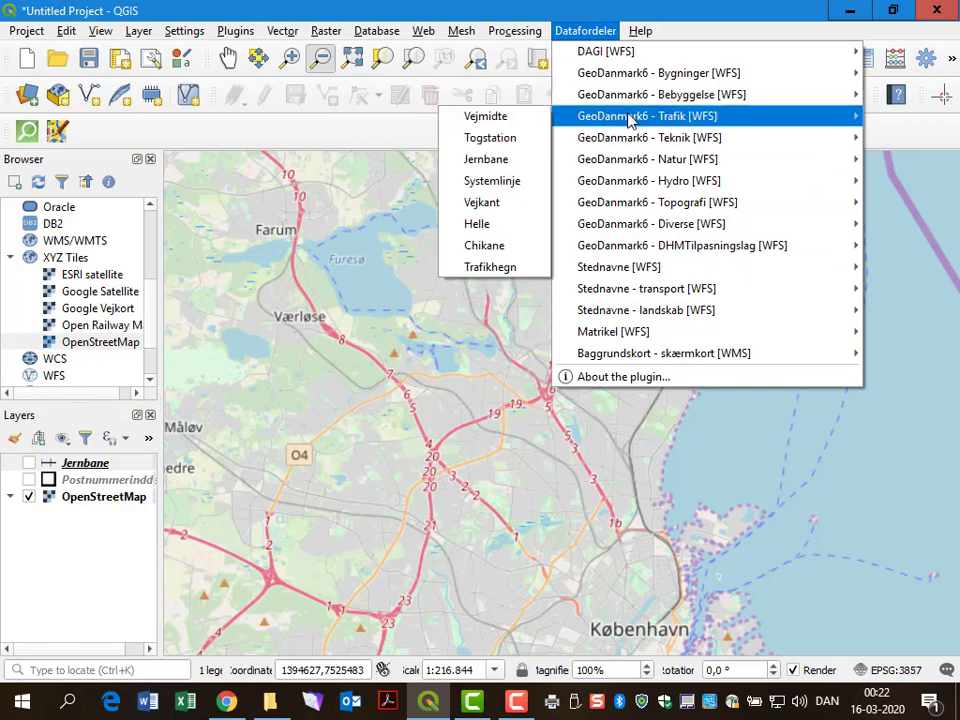
{"action": "left_click", "coordinate": [510, 139]}
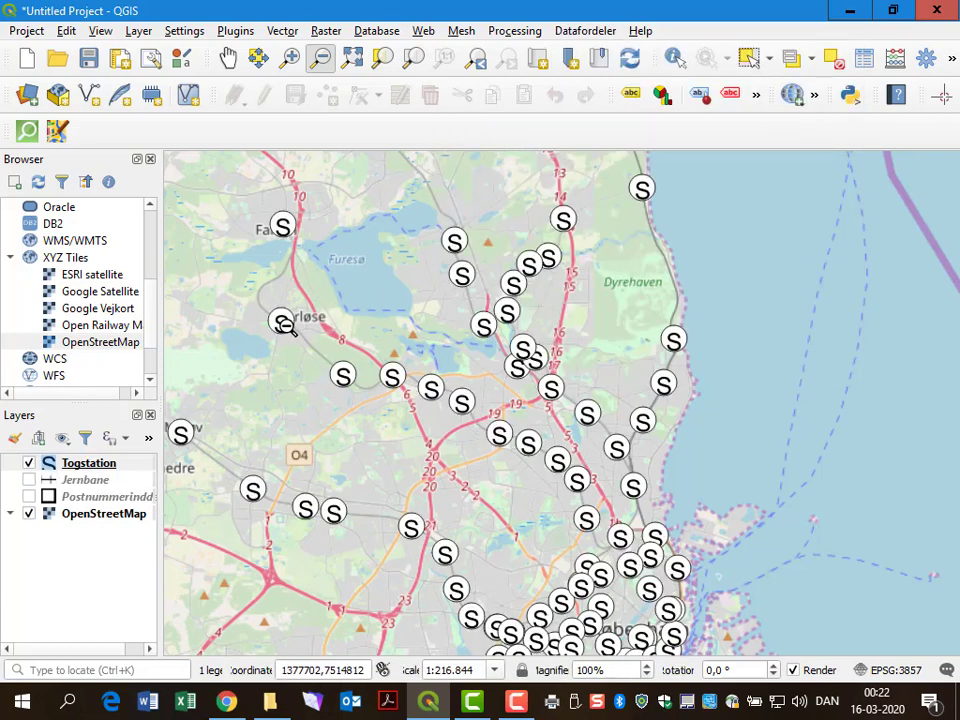
Reduce the marker symbol size of the Togstation layer to 1.6 millimetres
{"action": "left_click", "coordinate": [229, 336]}
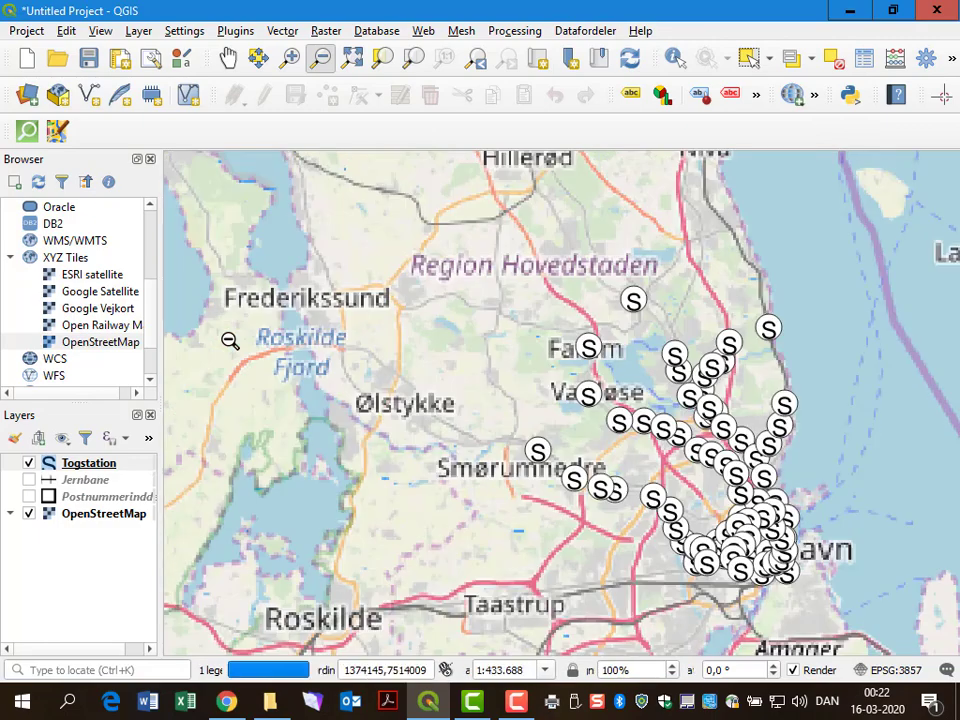
{"action": "left_click", "coordinate": [374, 327]}
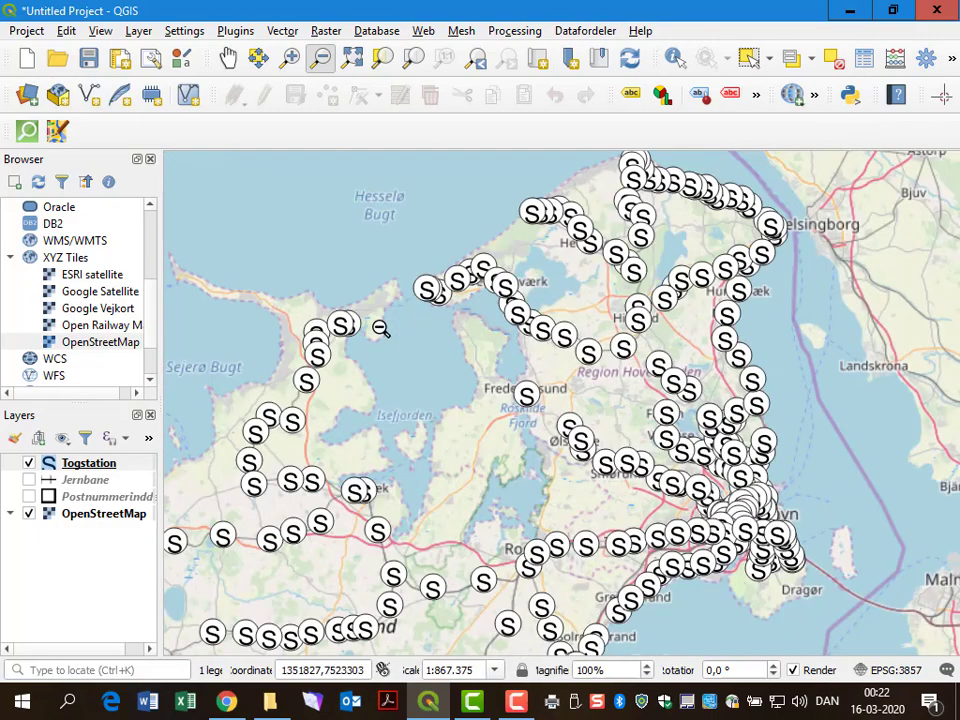
{"action": "right_click", "coordinate": [86, 465]}
{"action": "mouse_move", "coordinate": [128, 435]}
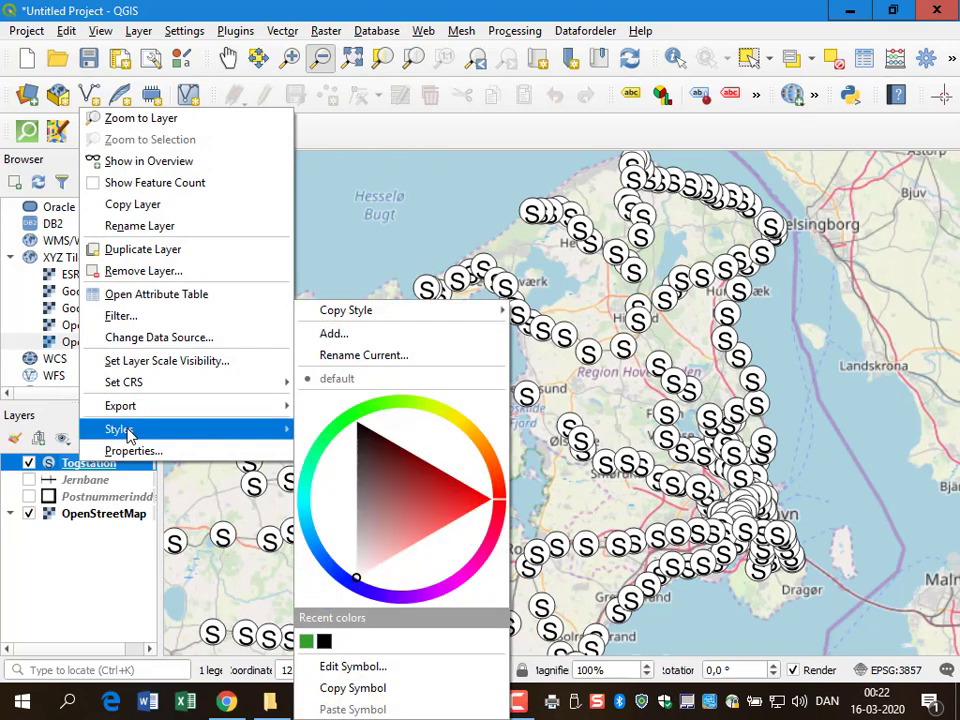
{"action": "left_click", "coordinate": [400, 666]}
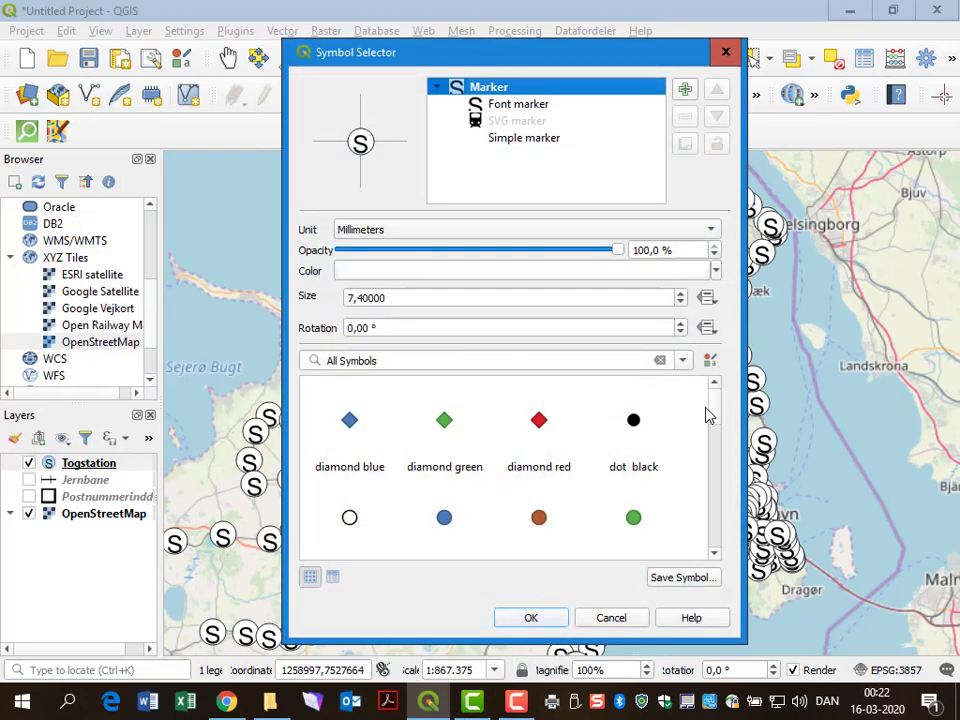
{"action": "left_click", "coordinate": [681, 303]}
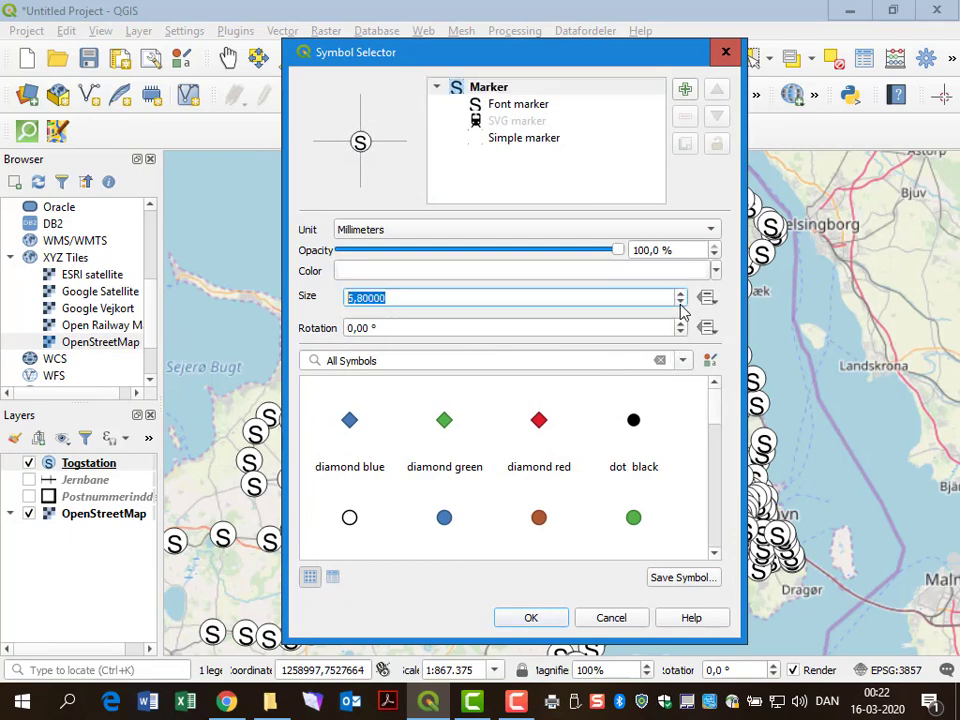
{"action": "left_click", "coordinate": [681, 303]}
{"action": "left_click", "coordinate": [681, 303]}
{"action": "left_click", "coordinate": [681, 303]}
{"action": "left_click", "coordinate": [681, 303]}
{"action": "left_click", "coordinate": [681, 303]}
{"action": "left_click", "coordinate": [681, 303]}
{"action": "left_click", "coordinate": [681, 303]}
{"action": "left_click", "coordinate": [681, 303]}
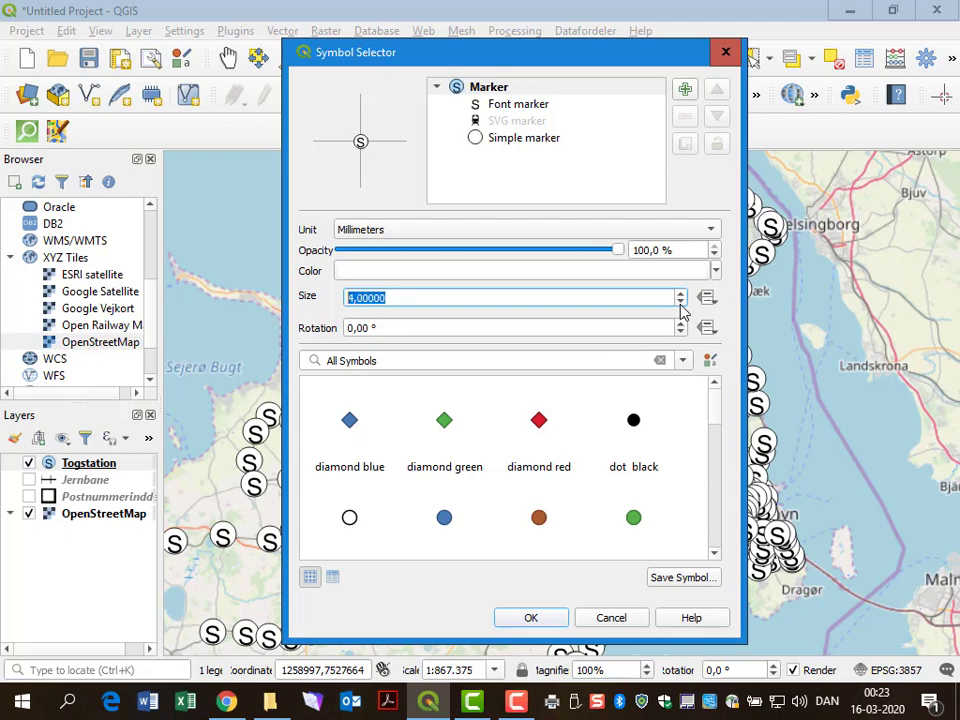
{"action": "left_click", "coordinate": [681, 303]}
{"action": "left_click", "coordinate": [681, 303]}
{"action": "left_click", "coordinate": [681, 303]}
{"action": "left_click", "coordinate": [681, 303]}
{"action": "left_click", "coordinate": [681, 303]}
{"action": "left_click", "coordinate": [681, 303]}
{"action": "left_click", "coordinate": [681, 303]}
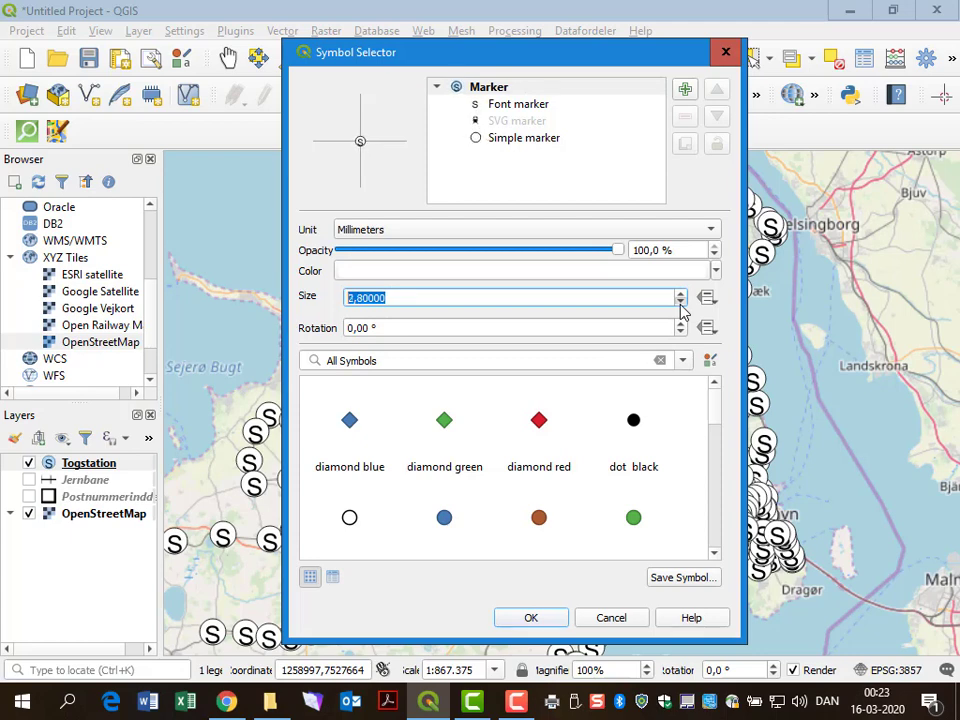
{"action": "left_click", "coordinate": [681, 303]}
{"action": "left_click", "coordinate": [681, 303]}
{"action": "left_click", "coordinate": [681, 303]}
{"action": "left_click", "coordinate": [681, 303]}
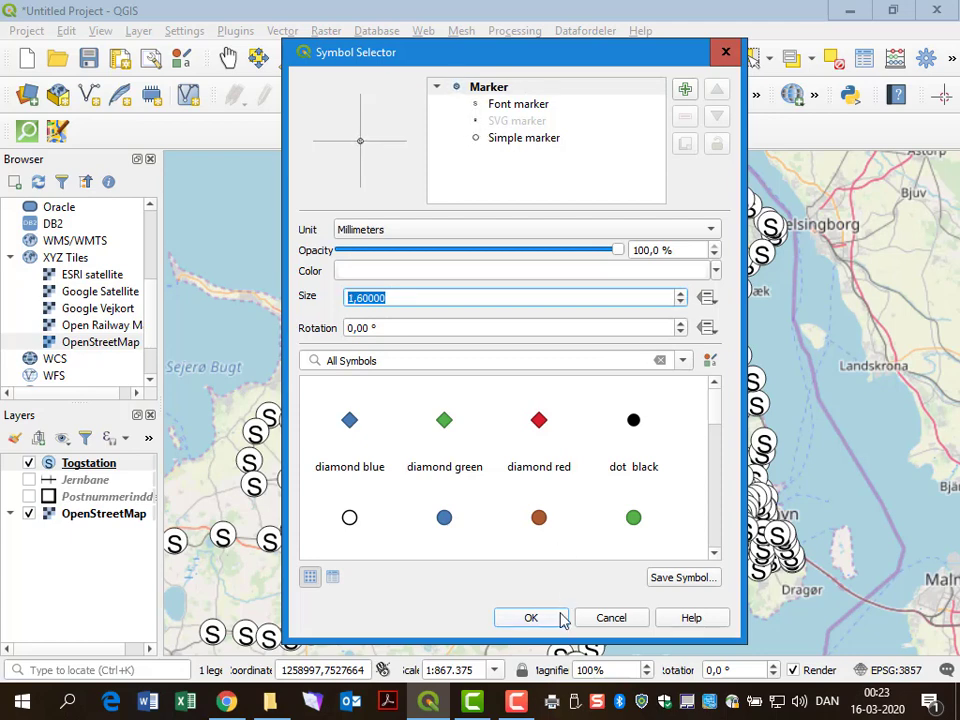
{"action": "left_click", "coordinate": [556, 617]}
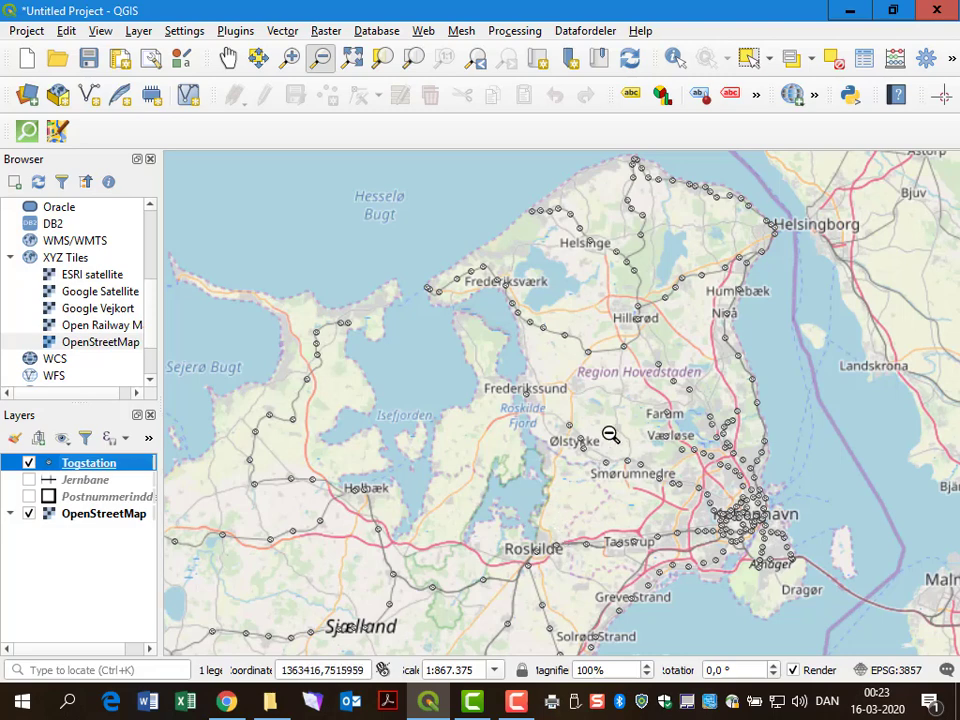
Add the Bygning layer from the GeoDanmark6 - Bygninger WFS service for the area around Lillerød
{"action": "left_click", "coordinate": [290, 57]}
{"action": "left_click_drag", "start_coordinate": [636, 313], "coordinate": [684, 386]}
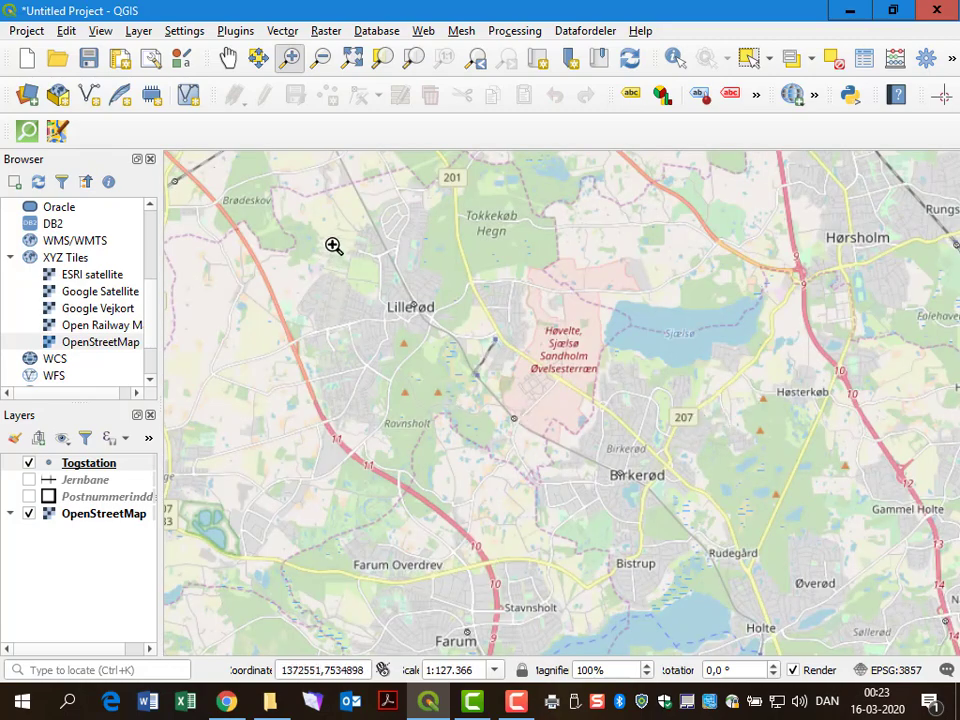
{"action": "left_click_drag", "start_coordinate": [332, 244], "coordinate": [473, 358]}
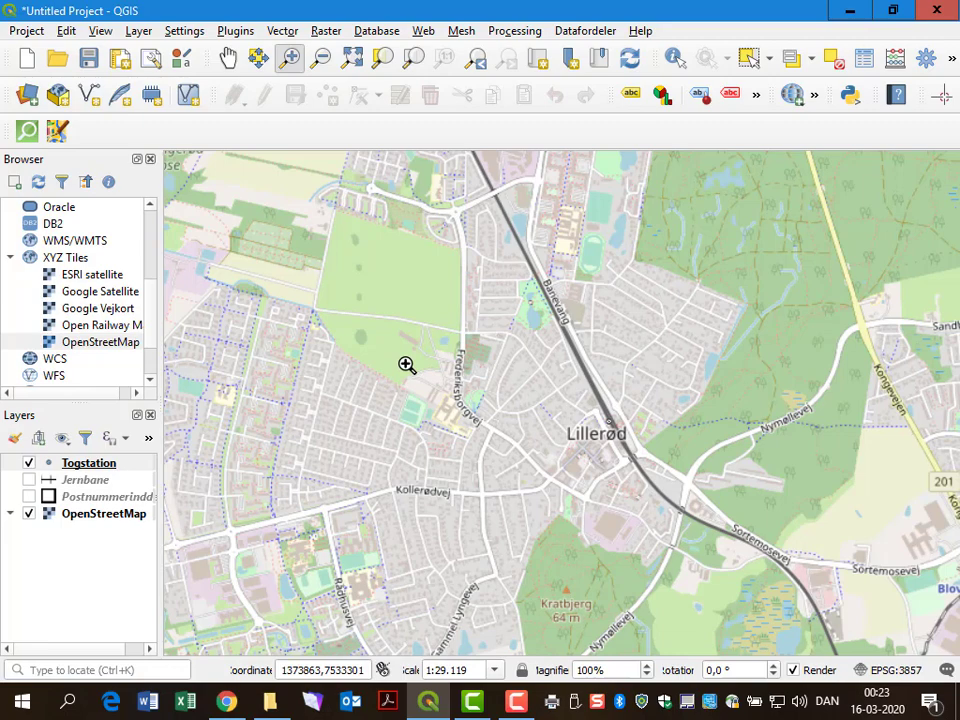
{"action": "left_click", "coordinate": [577, 32]}
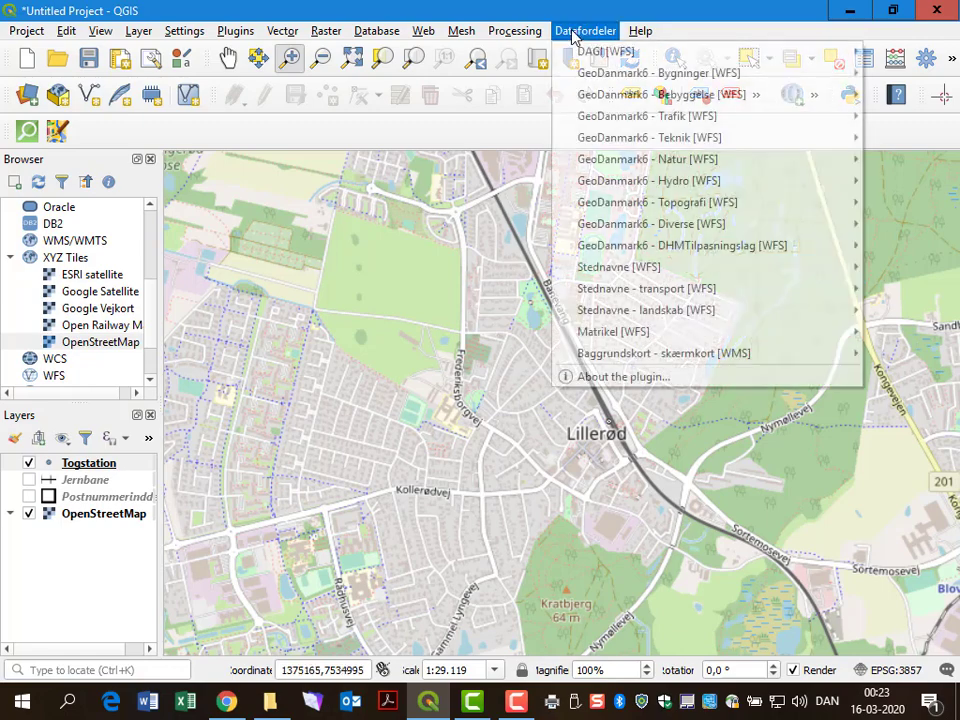
{"action": "mouse_move", "coordinate": [590, 80]}
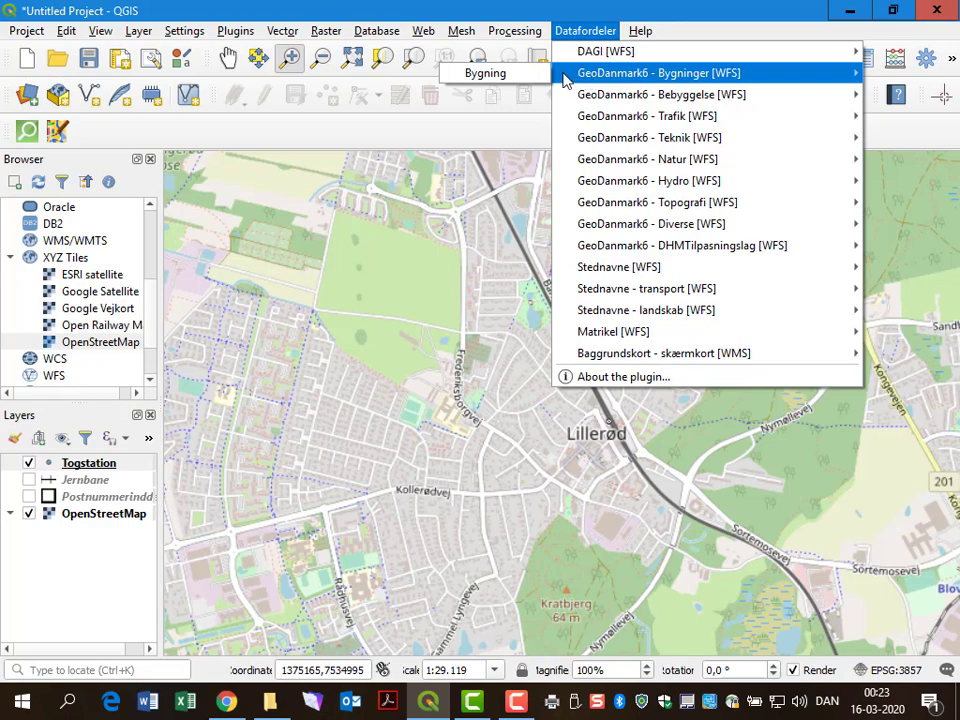
{"action": "left_click", "coordinate": [509, 80]}
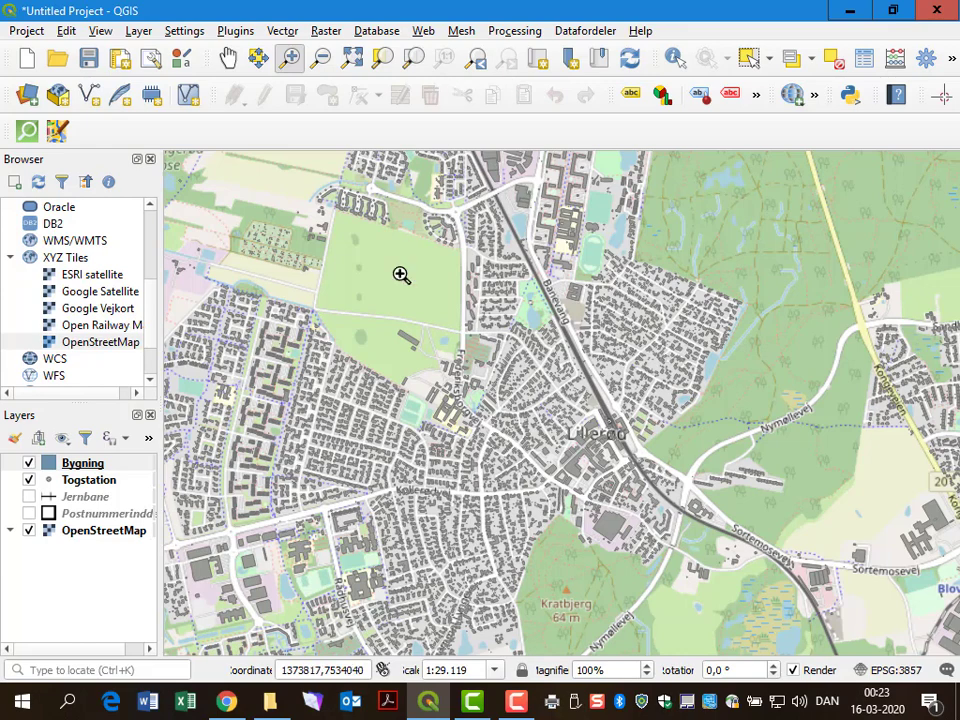
Identify a building beside Linde Alle in the Bygning layer and examine its attributes and derived geometry values
{"action": "left_click_drag", "start_coordinate": [486, 345], "coordinate": [613, 453]}
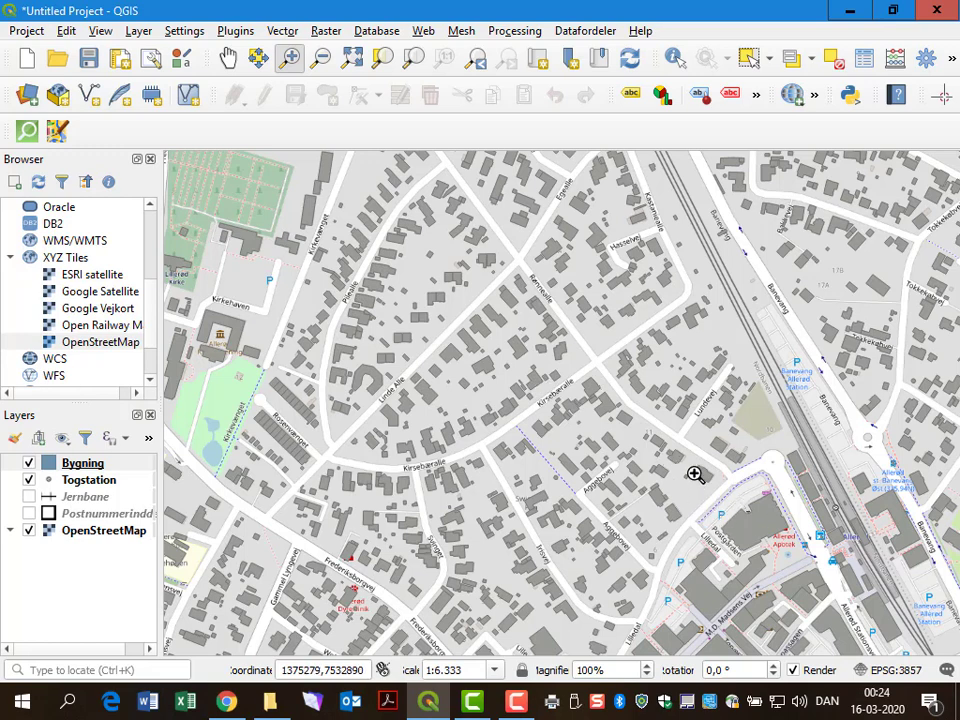
{"action": "left_click", "coordinate": [673, 58]}
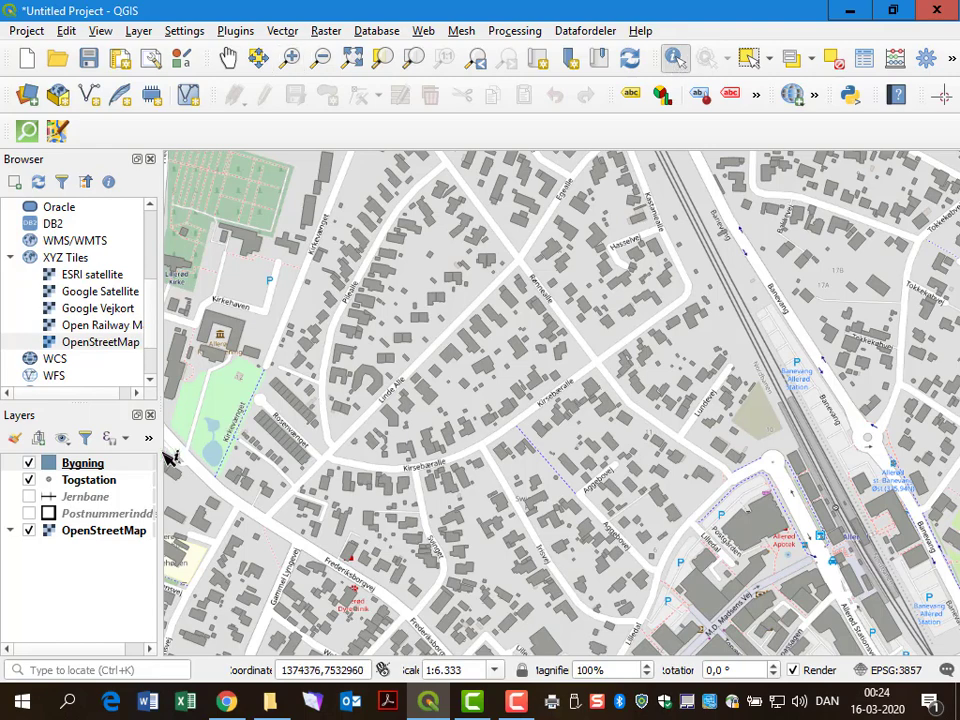
{"action": "left_click", "coordinate": [116, 463]}
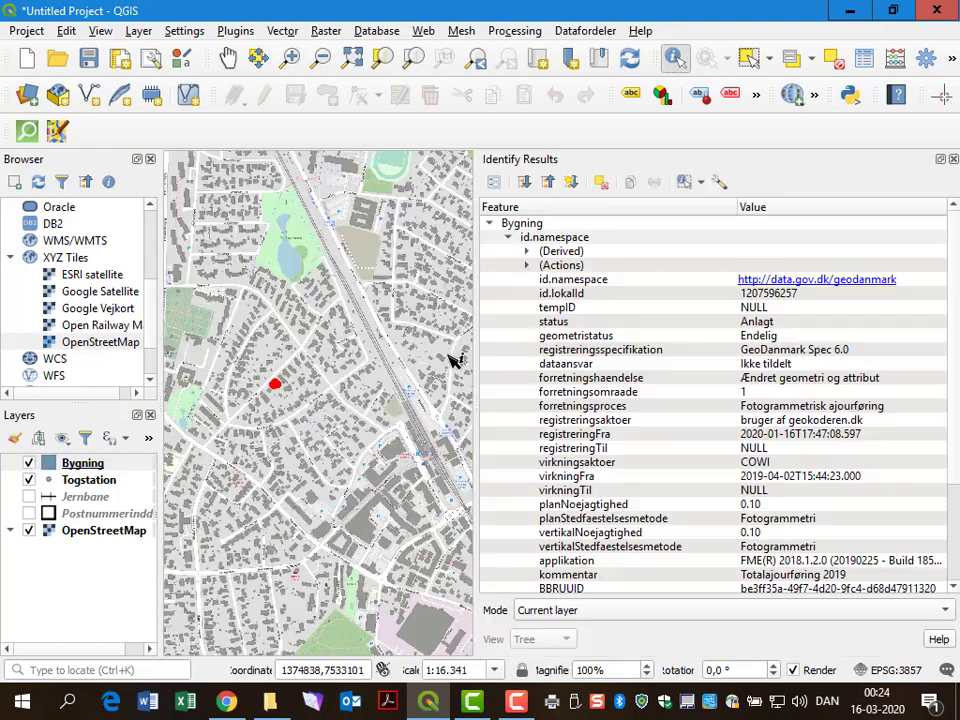
{"action": "left_click", "coordinate": [452, 356]}
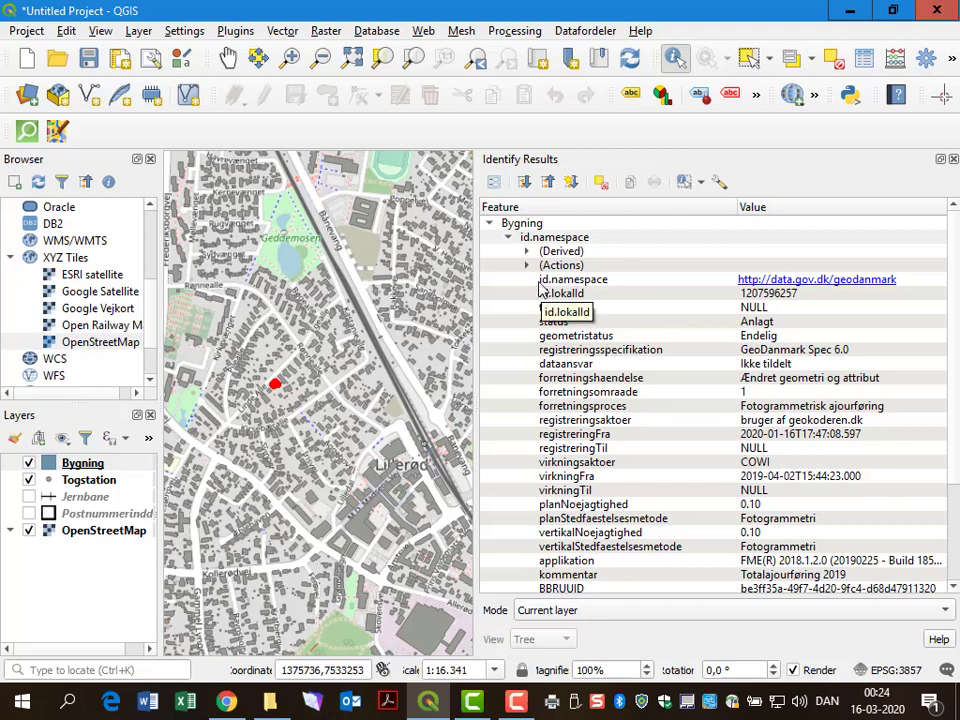
{"action": "left_click", "coordinate": [527, 253]}
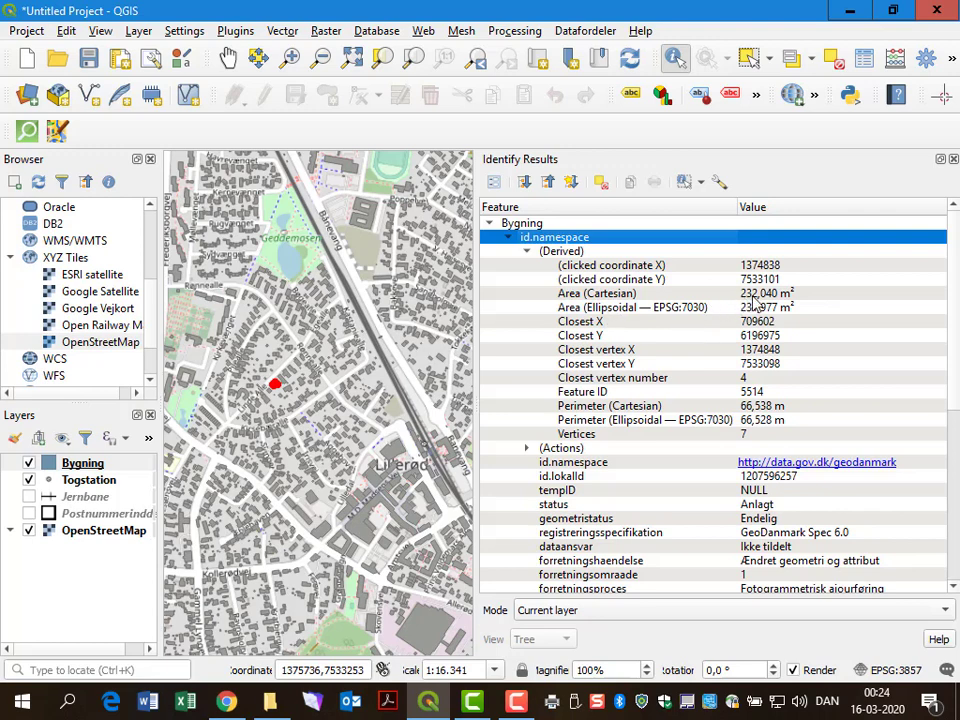
{"action": "left_click", "coordinate": [527, 251]}
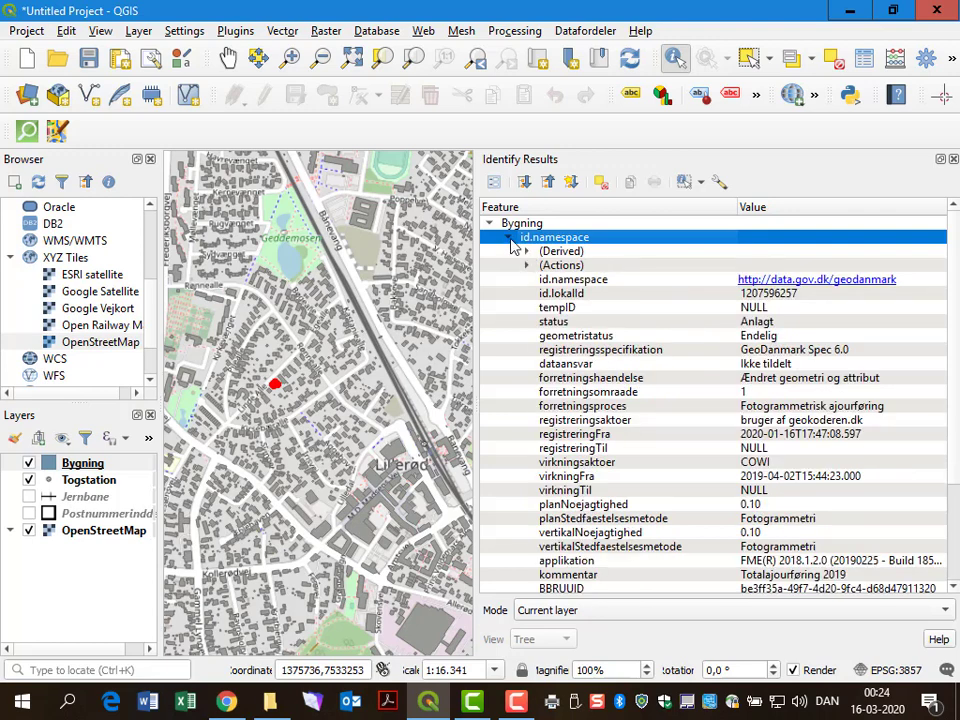
{"action": "left_click", "coordinate": [511, 238]}
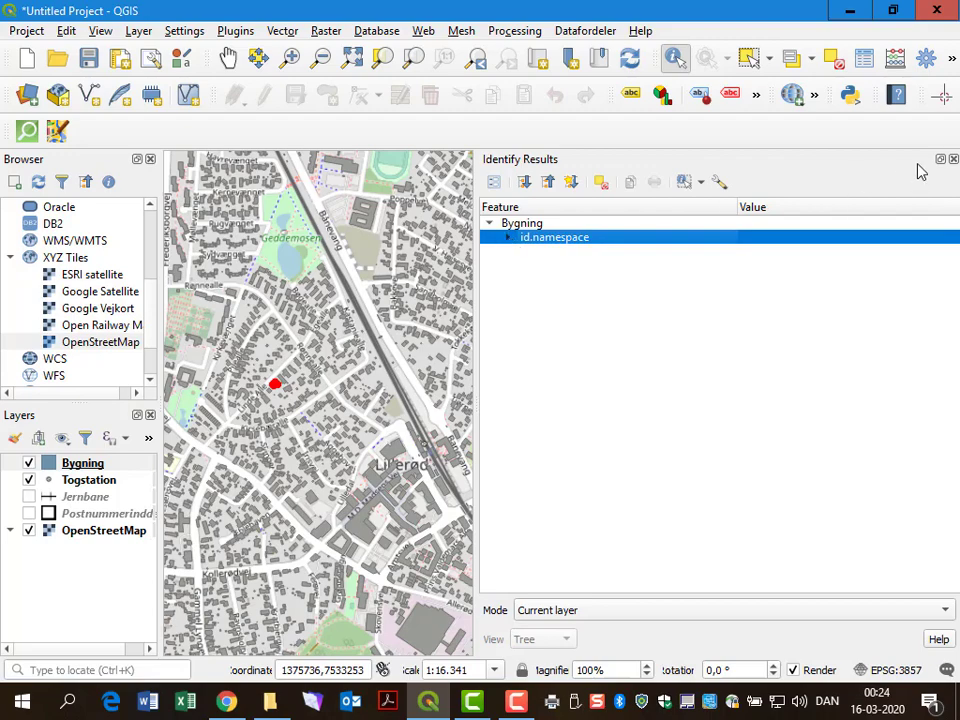
{"action": "left_click", "coordinate": [955, 160]}
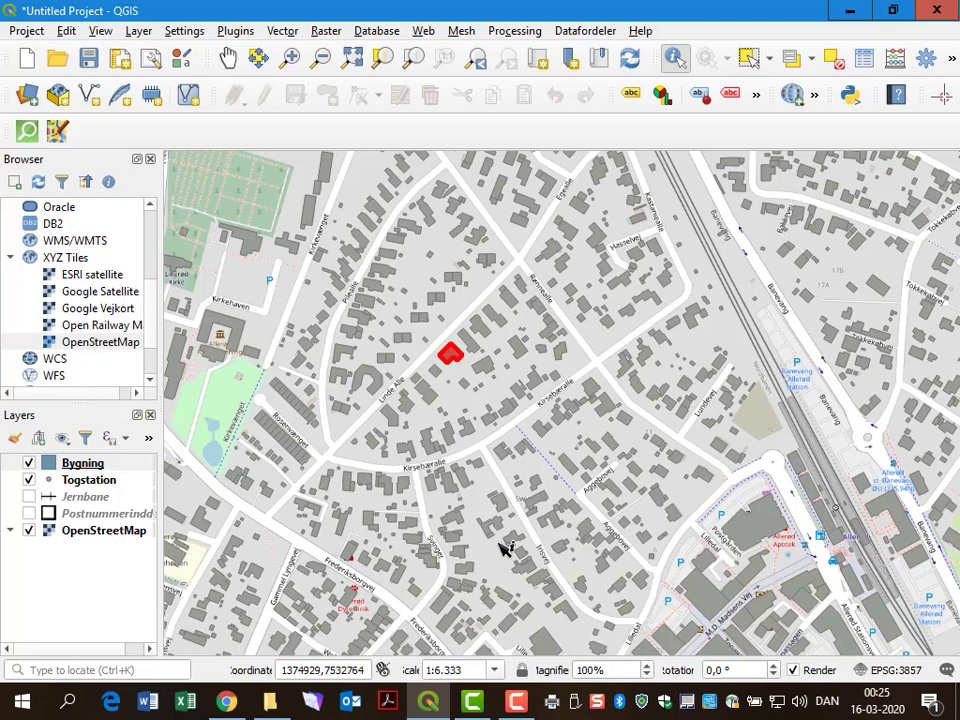
Buffer the Togstation layer by 600 meters into a temporary layer, with 5 segments and round end caps and joins
{"action": "left_click", "coordinate": [95, 482]}
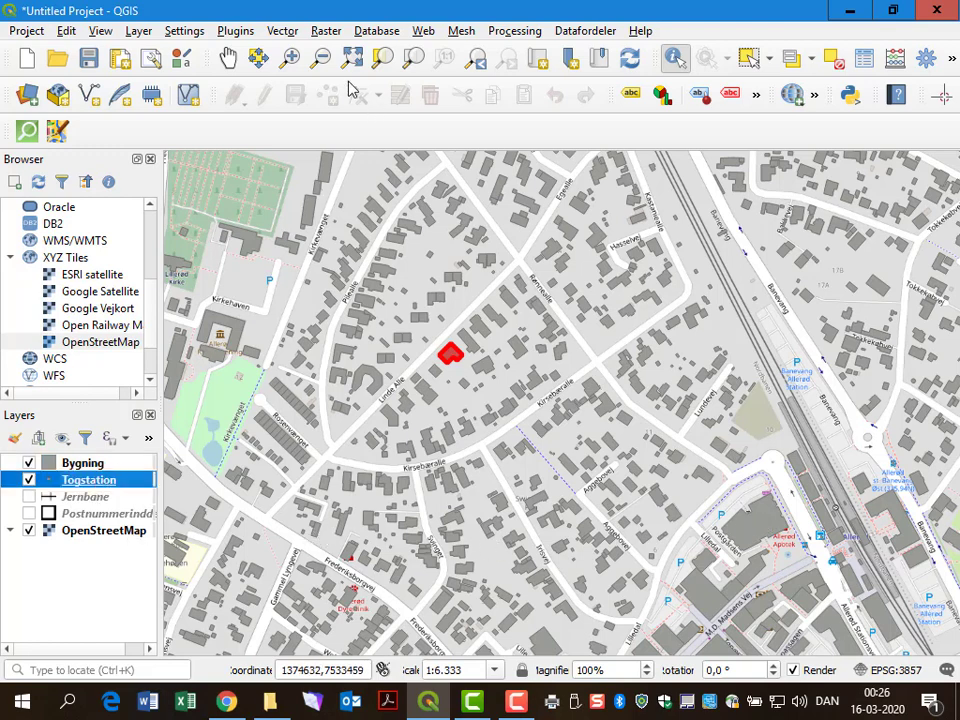
{"action": "left_click", "coordinate": [280, 31]}
{"action": "mouse_move", "coordinate": [330, 95]}
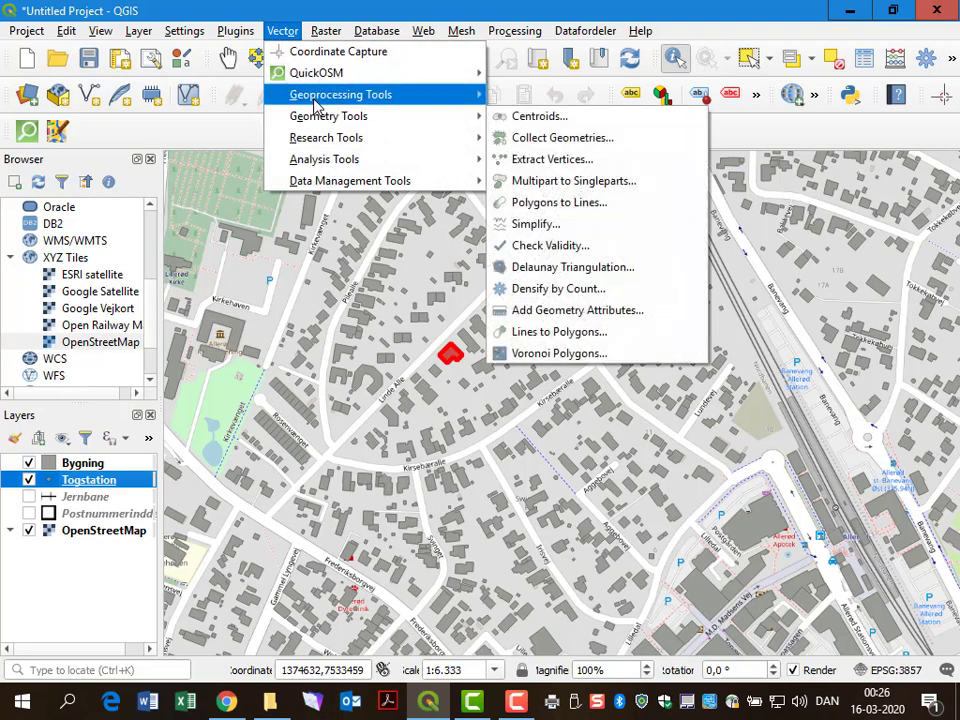
{"action": "left_click", "coordinate": [528, 95]}
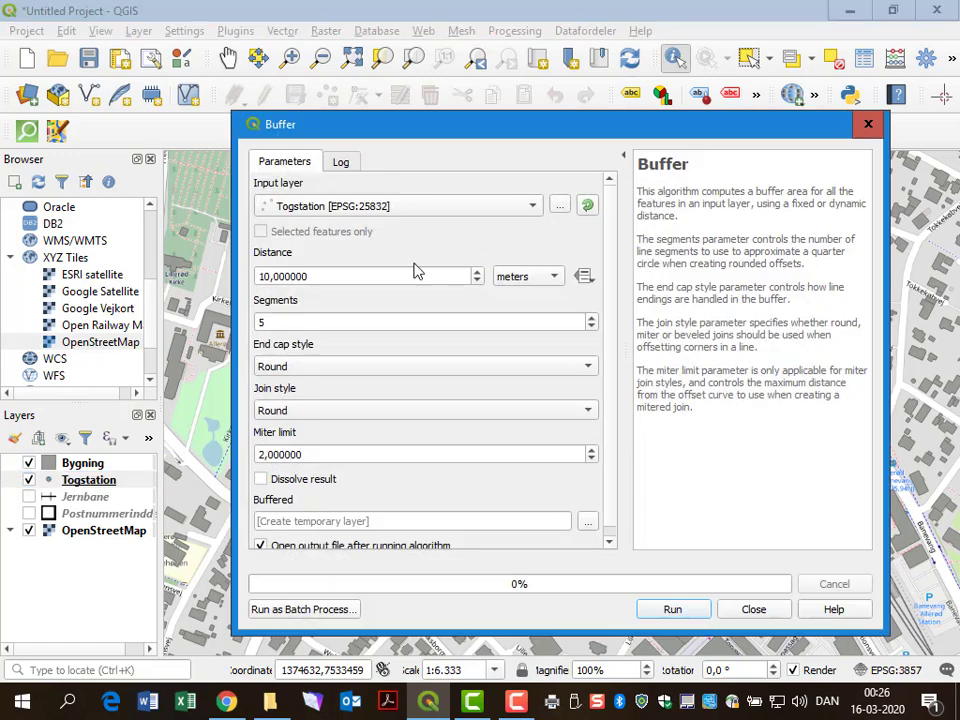
{"action": "left_click_drag", "start_coordinate": [320, 276], "coordinate": [259, 276]}
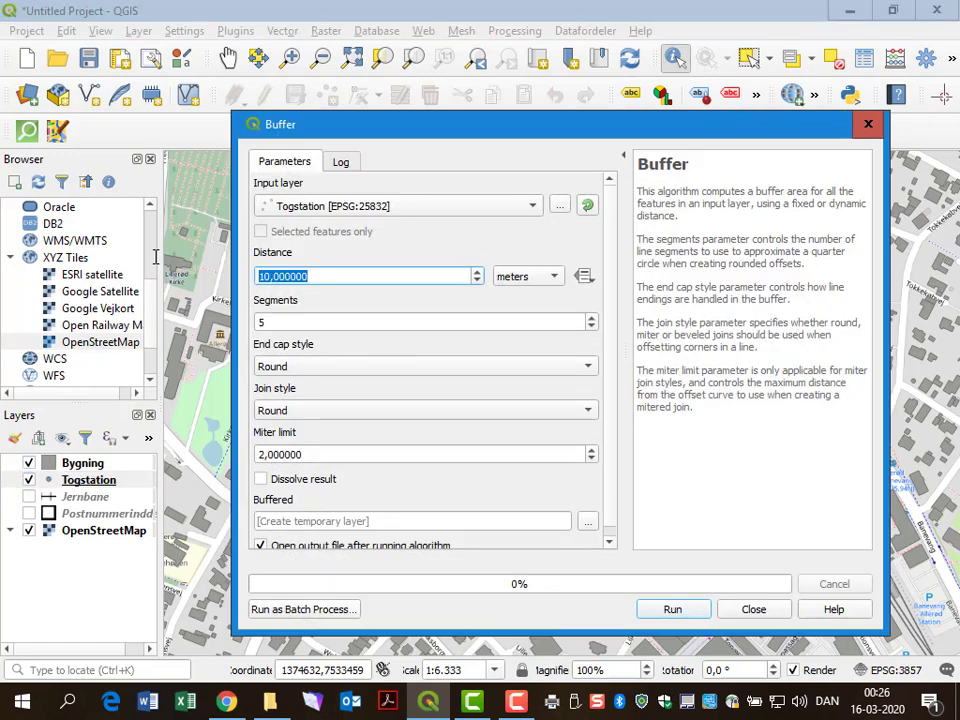
{"action": "type", "text": "600"}
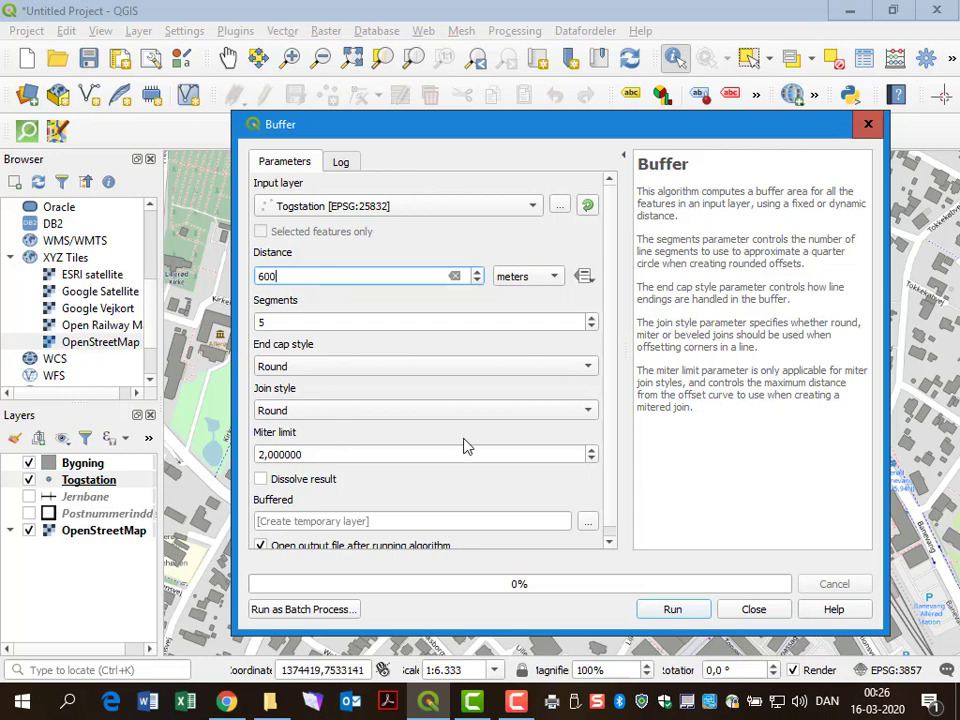
{"action": "left_click", "coordinate": [669, 609]}
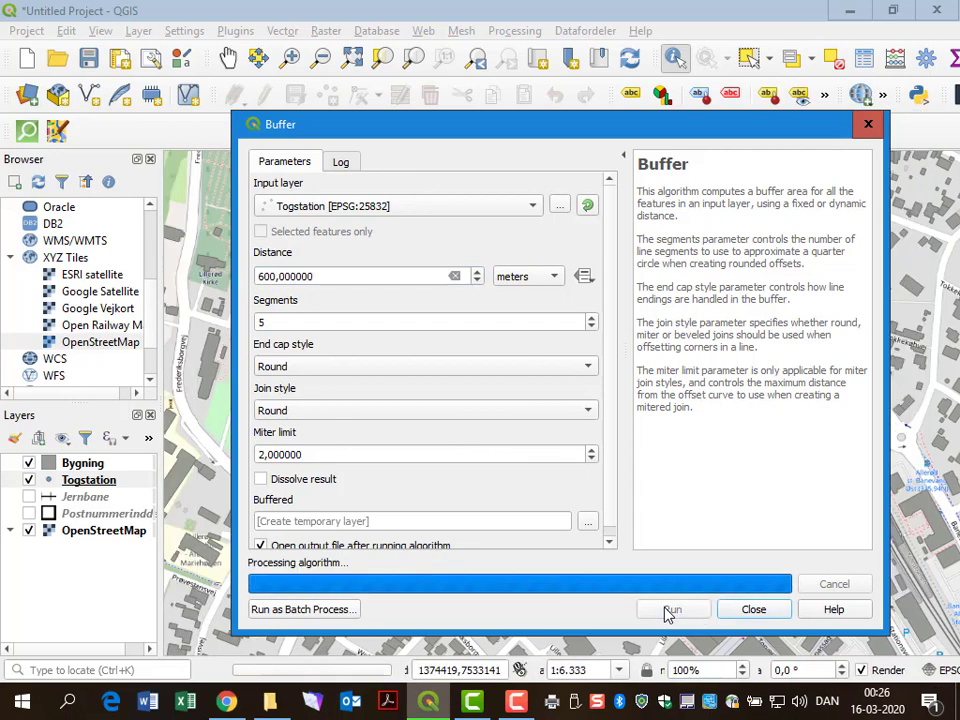
{"action": "left_click", "coordinate": [741, 610]}
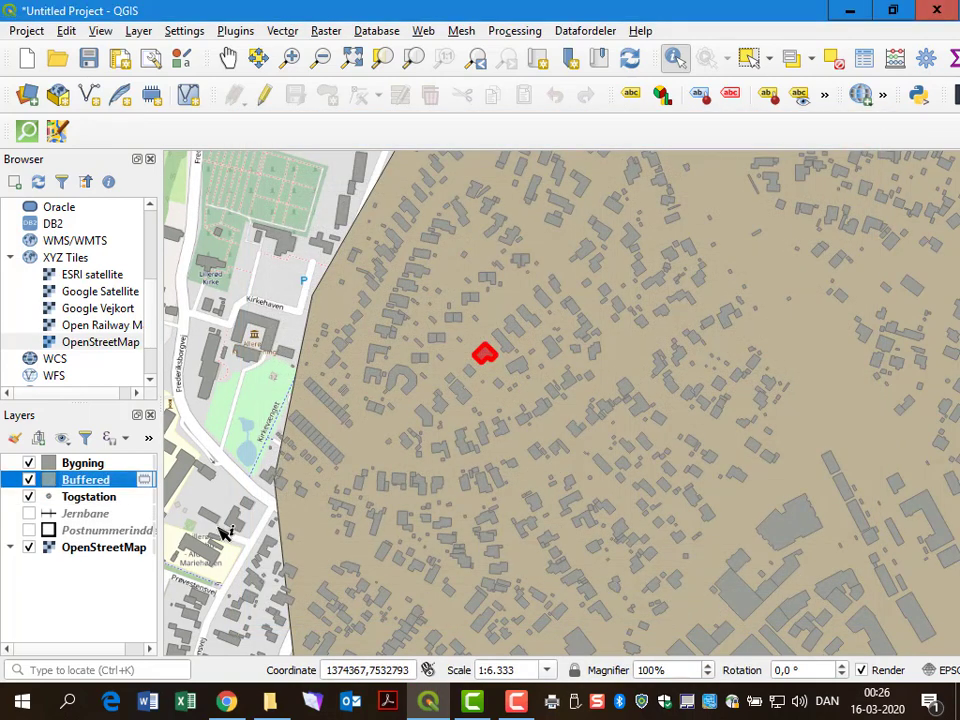
Lower the fill symbol opacity of the Buffered layer to 33.4 percent
{"action": "left_click", "coordinate": [320, 57]}
{"action": "left_click", "coordinate": [310, 405]}
{"action": "left_click", "coordinate": [311, 404]}
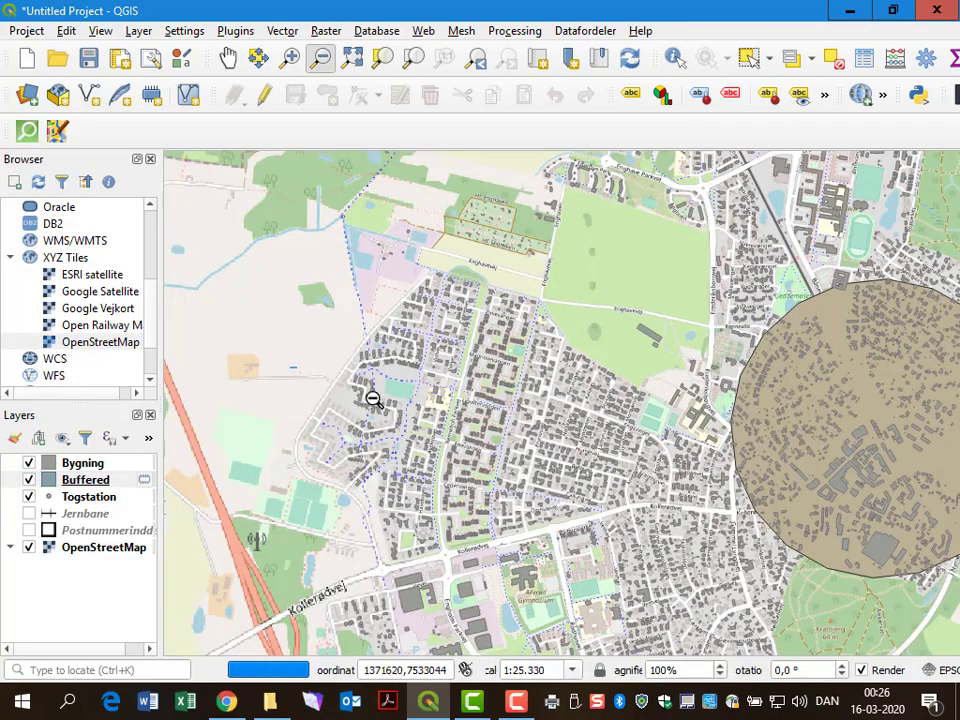
{"action": "left_click", "coordinate": [615, 433]}
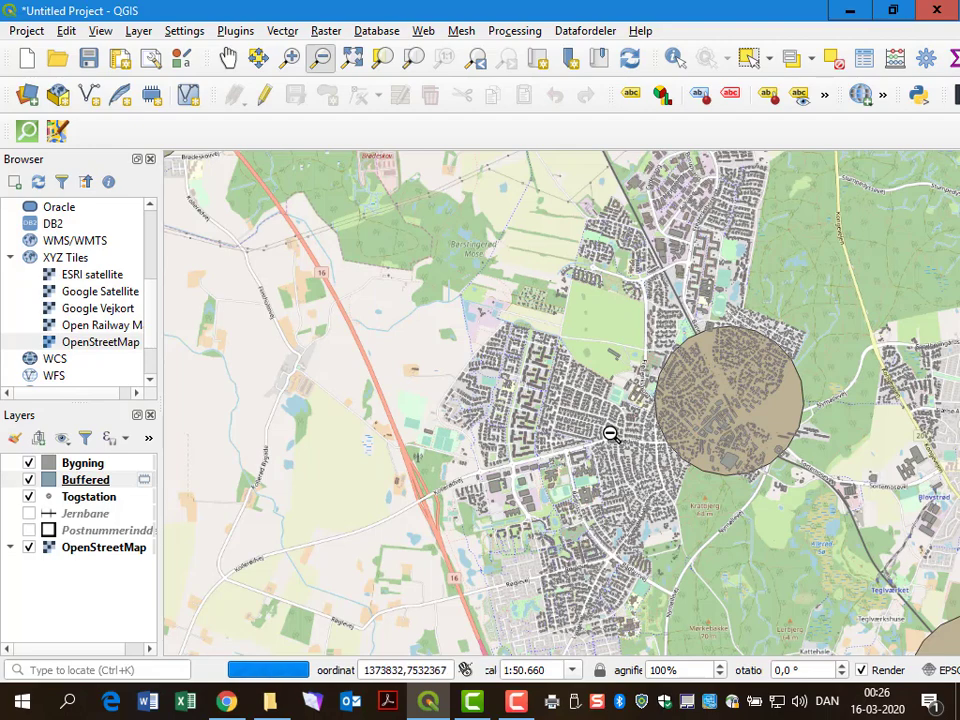
{"action": "left_click", "coordinate": [86, 481]}
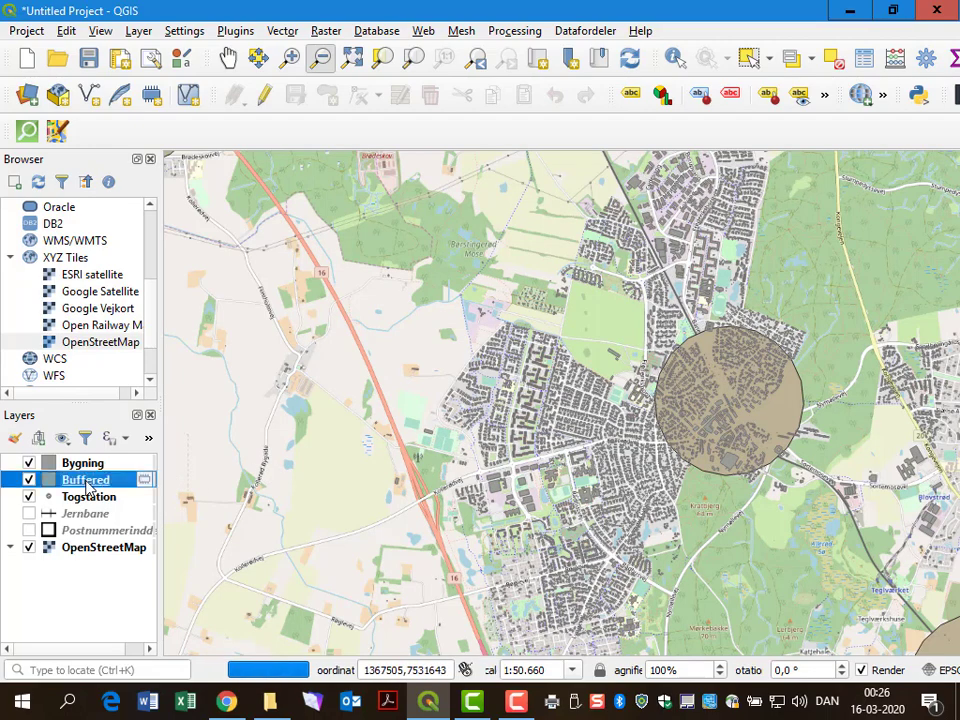
{"action": "right_click", "coordinate": [88, 483]}
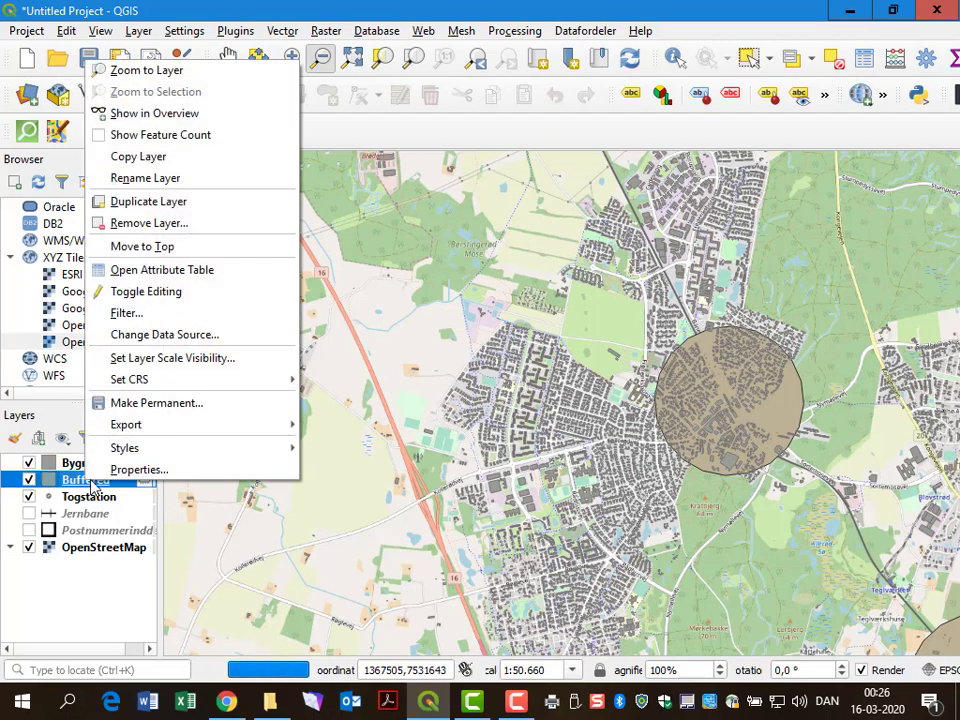
{"action": "mouse_move", "coordinate": [116, 452]}
{"action": "left_click", "coordinate": [325, 665]}
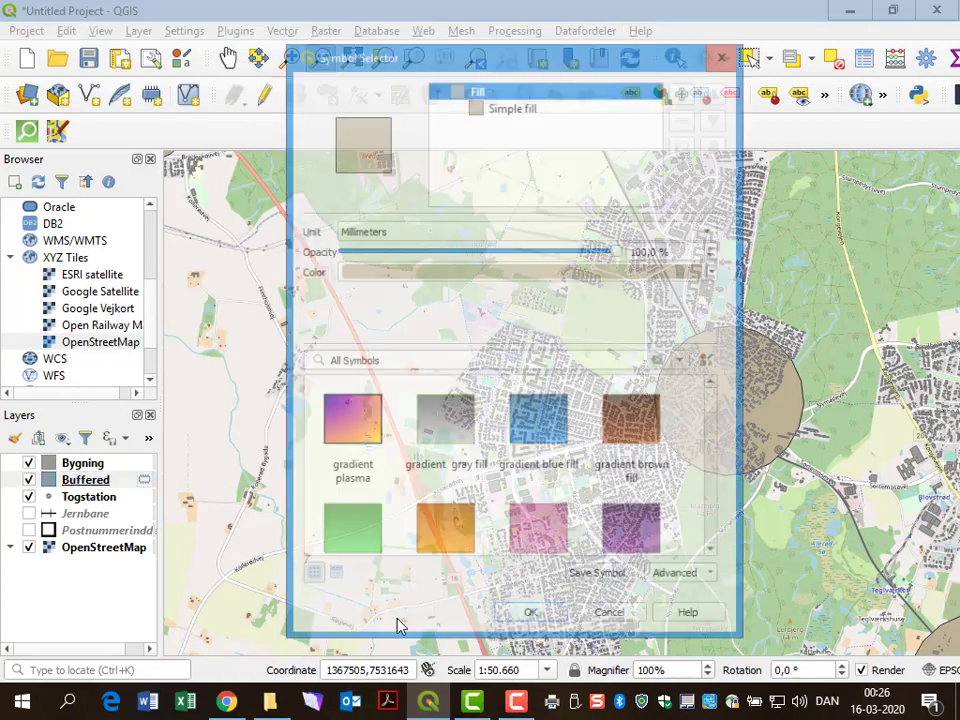
{"action": "left_click_drag", "start_coordinate": [619, 251], "coordinate": [432, 263]}
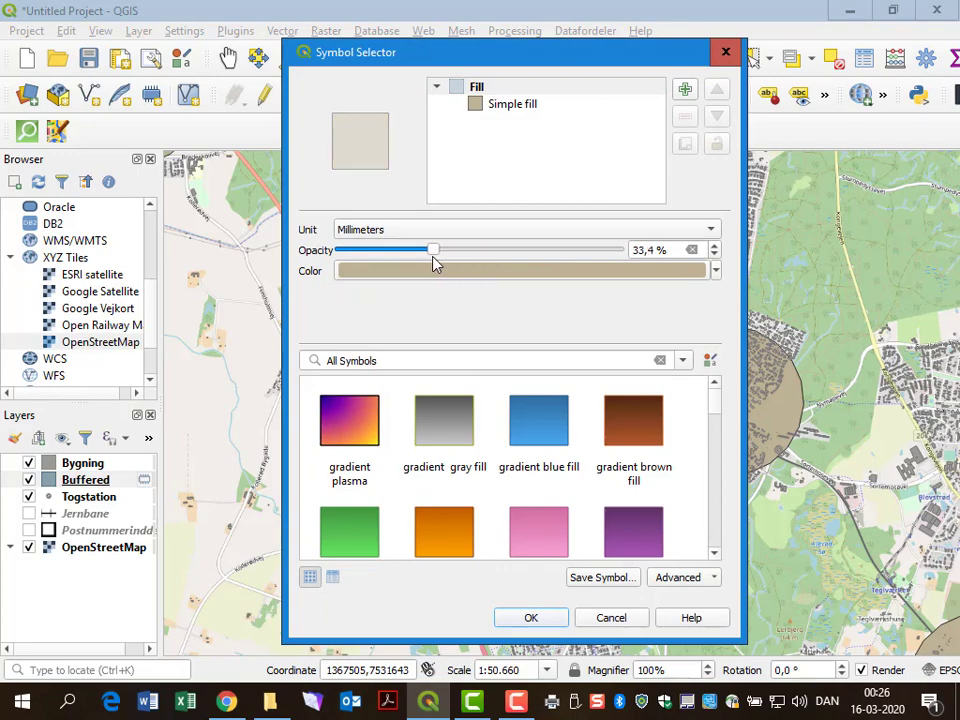
{"action": "left_click", "coordinate": [531, 618]}
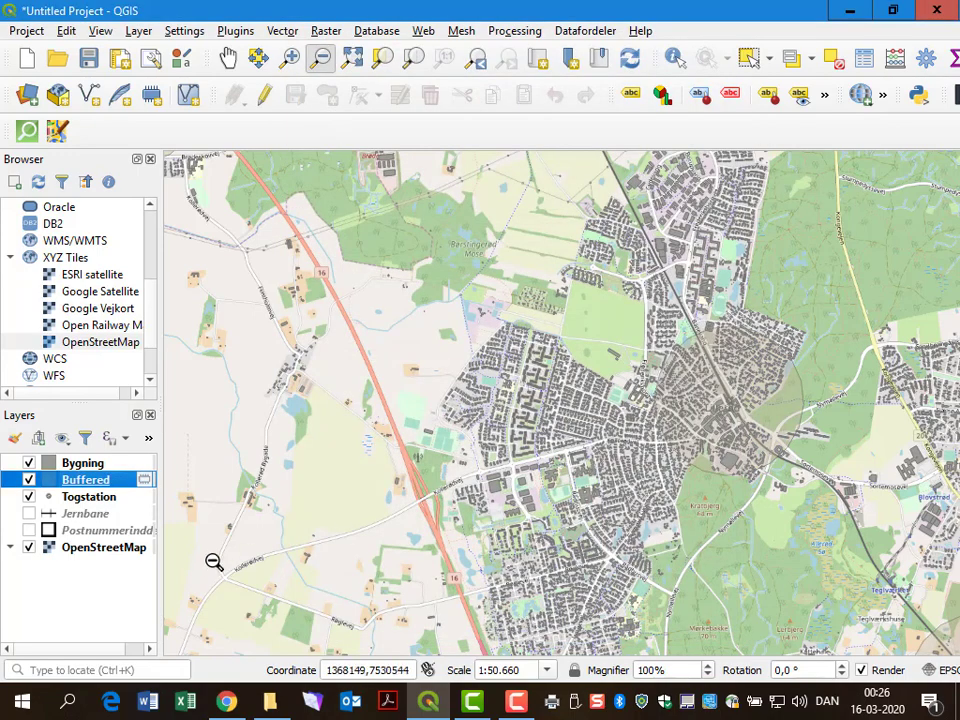
Set the stroke width of the Buffered layer's simple fill to 1.66 millimetres
{"action": "right_click", "coordinate": [88, 480]}
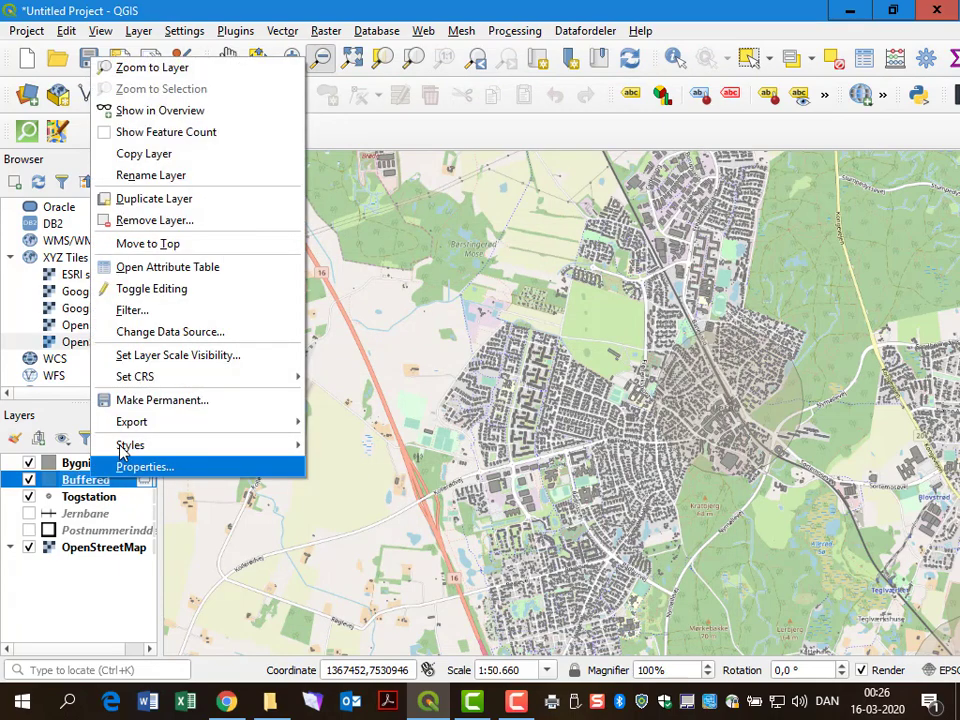
{"action": "mouse_move", "coordinate": [200, 445]}
{"action": "left_click", "coordinate": [357, 667]}
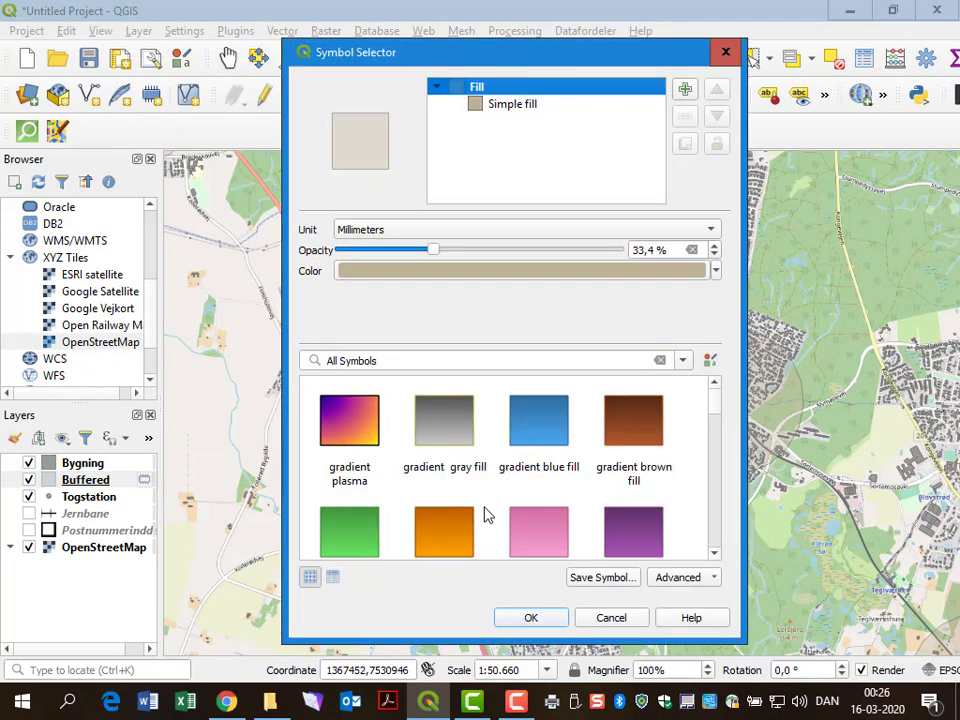
{"action": "left_click", "coordinate": [502, 110]}
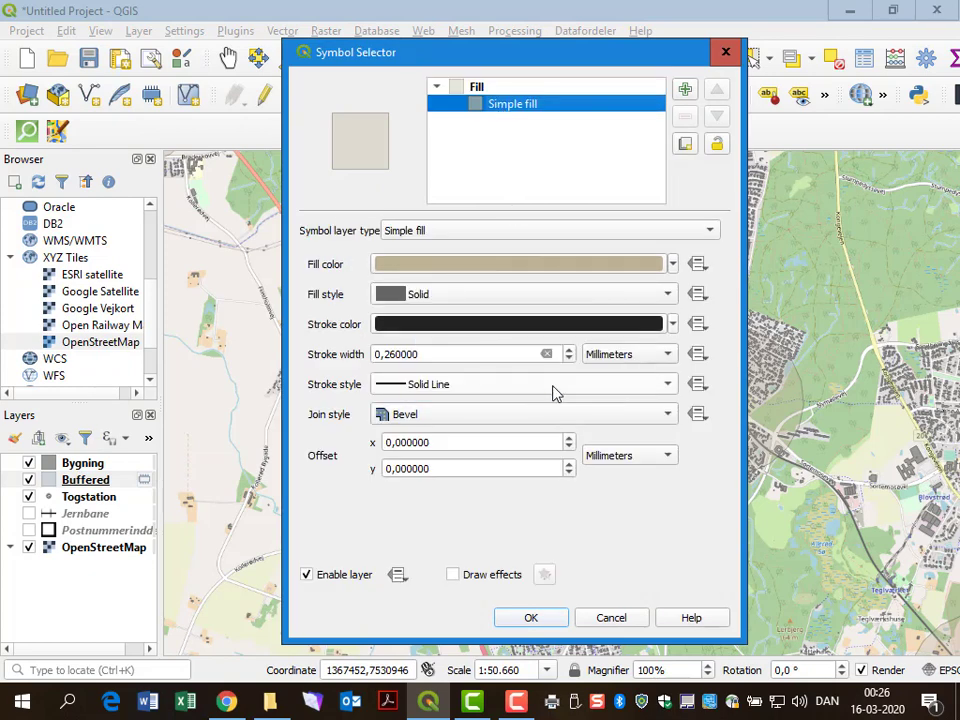
{"action": "scroll", "coordinate": [568, 354], "scroll_direction": "up", "scroll_amount": 6}
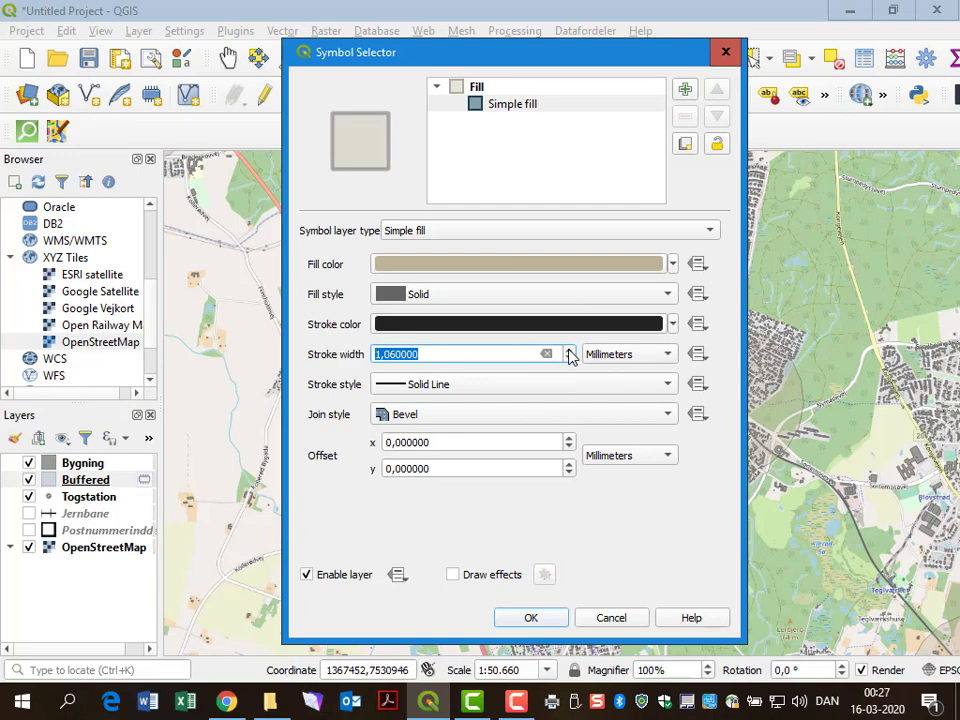
{"action": "left_click", "coordinate": [552, 625]}
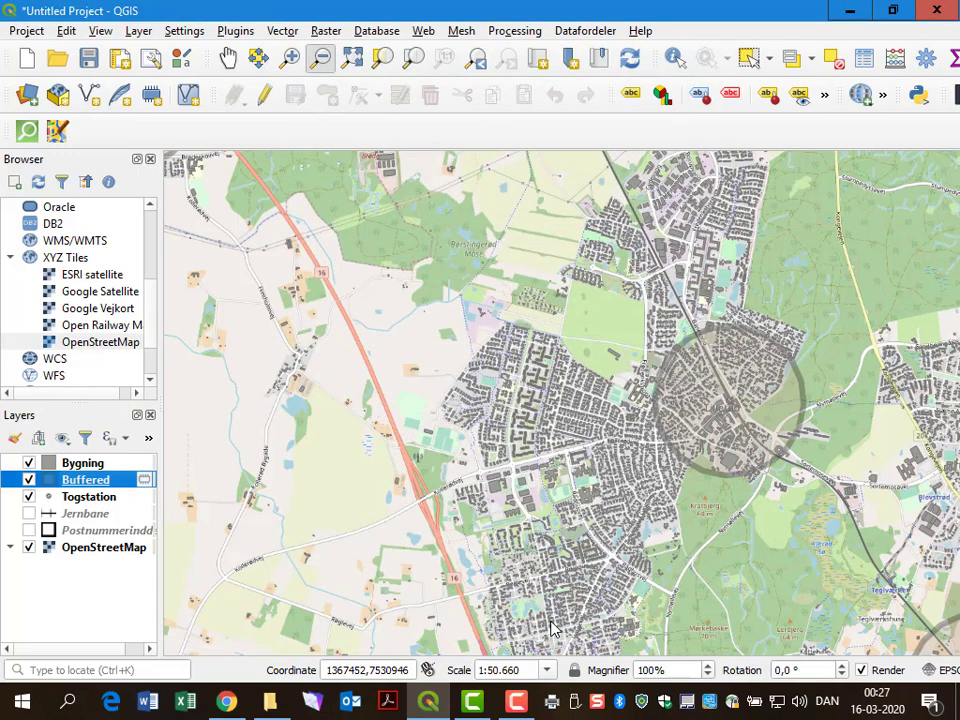
Reduce the Buffered layer's outline stroke width to 1.26 millimetres and increase its overall symbol opacity
{"action": "right_click", "coordinate": [97, 482]}
{"action": "mouse_move", "coordinate": [140, 446]}
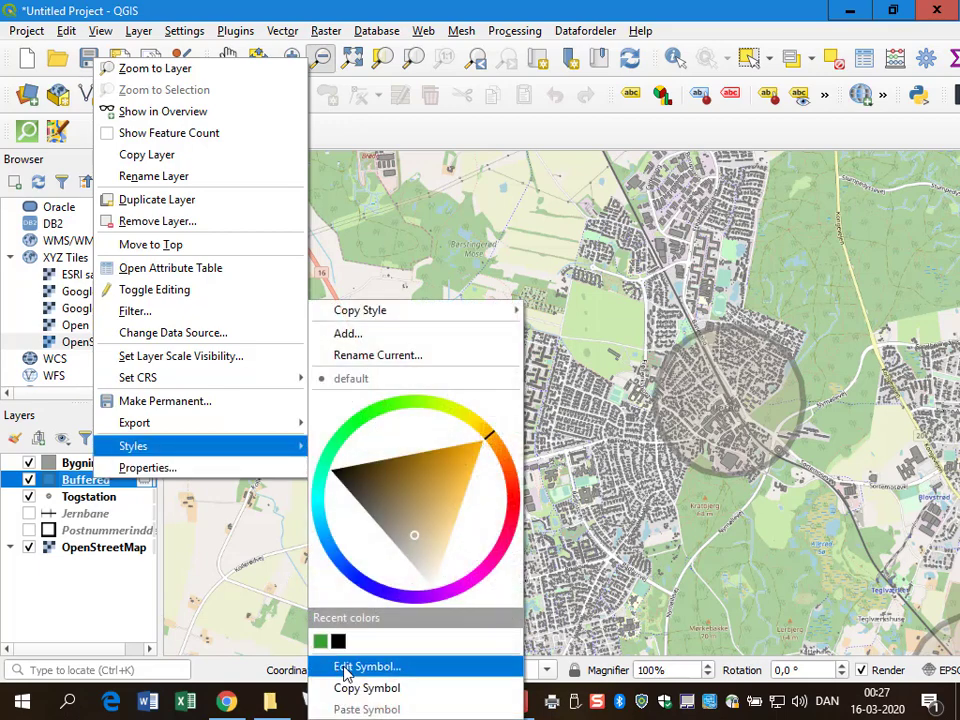
{"action": "left_click", "coordinate": [345, 664]}
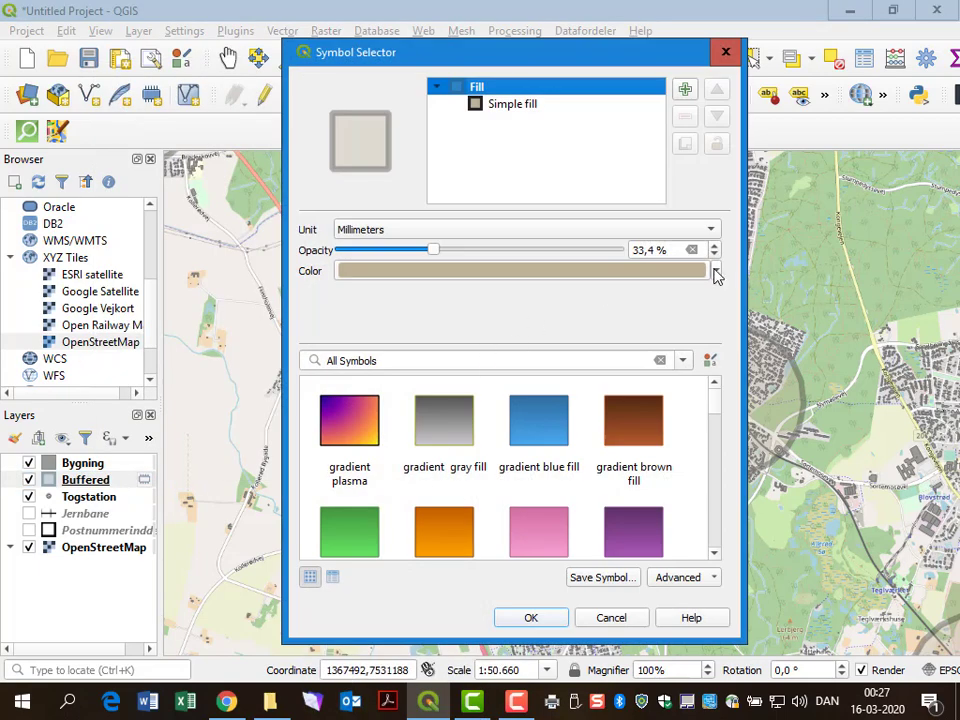
{"action": "left_click", "coordinate": [513, 104]}
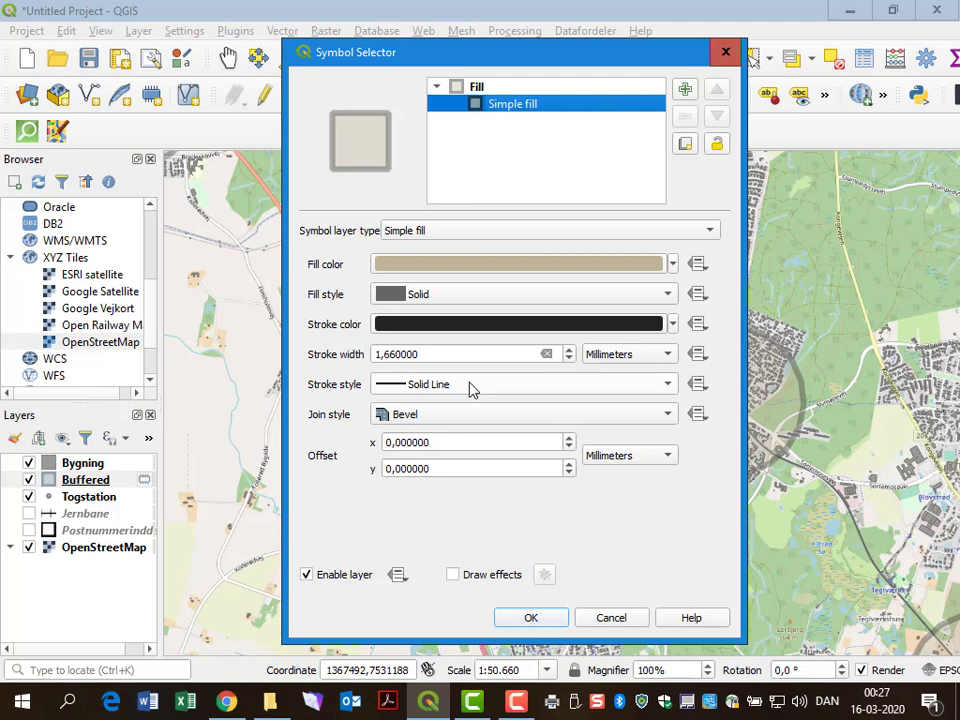
{"action": "left_click", "coordinate": [569, 358]}
{"action": "left_click", "coordinate": [569, 358]}
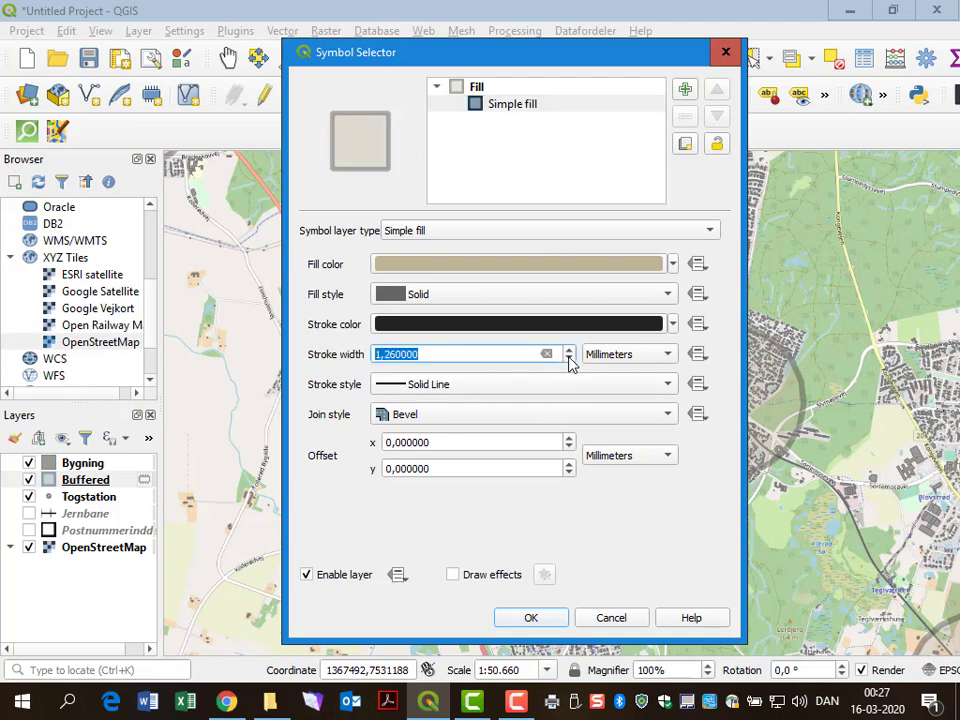
{"action": "left_click", "coordinate": [516, 88]}
{"action": "left_click_drag", "start_coordinate": [435, 258], "coordinate": [485, 257]}
{"action": "left_click", "coordinate": [530, 618]}
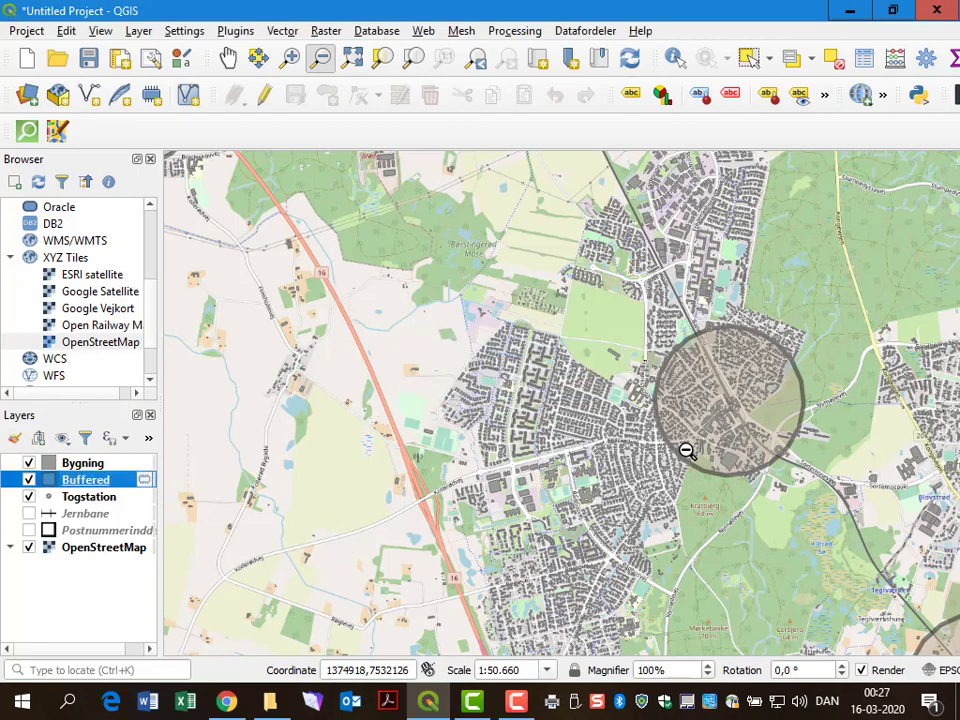
Make Bygning the active layer and hide the Togstation and Buffered layers
{"action": "left_click", "coordinate": [100, 465]}
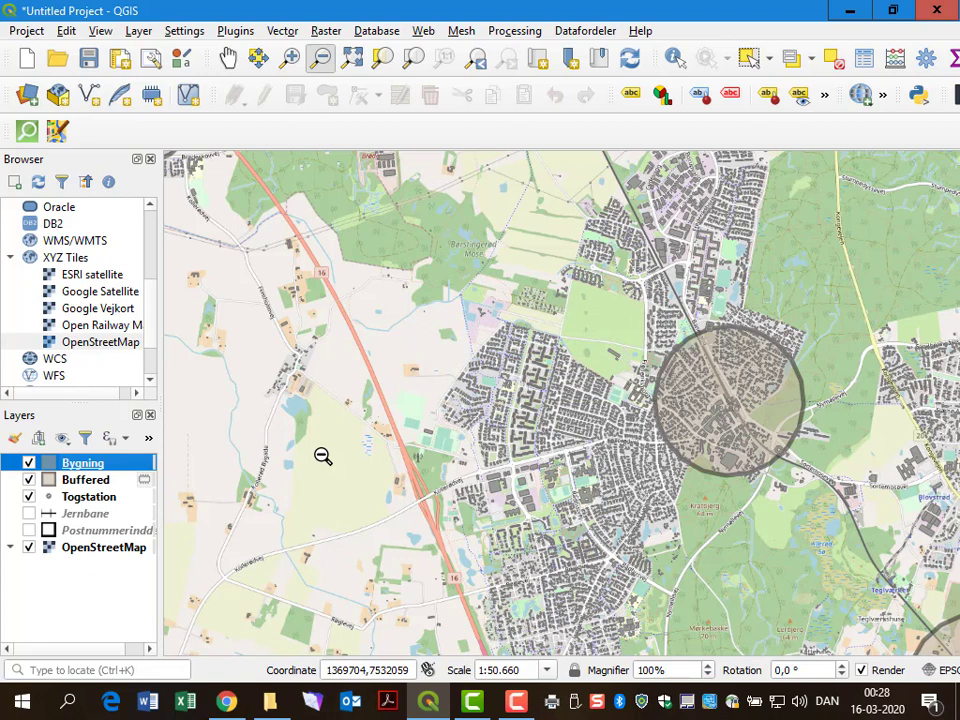
{"action": "left_click", "coordinate": [28, 497]}
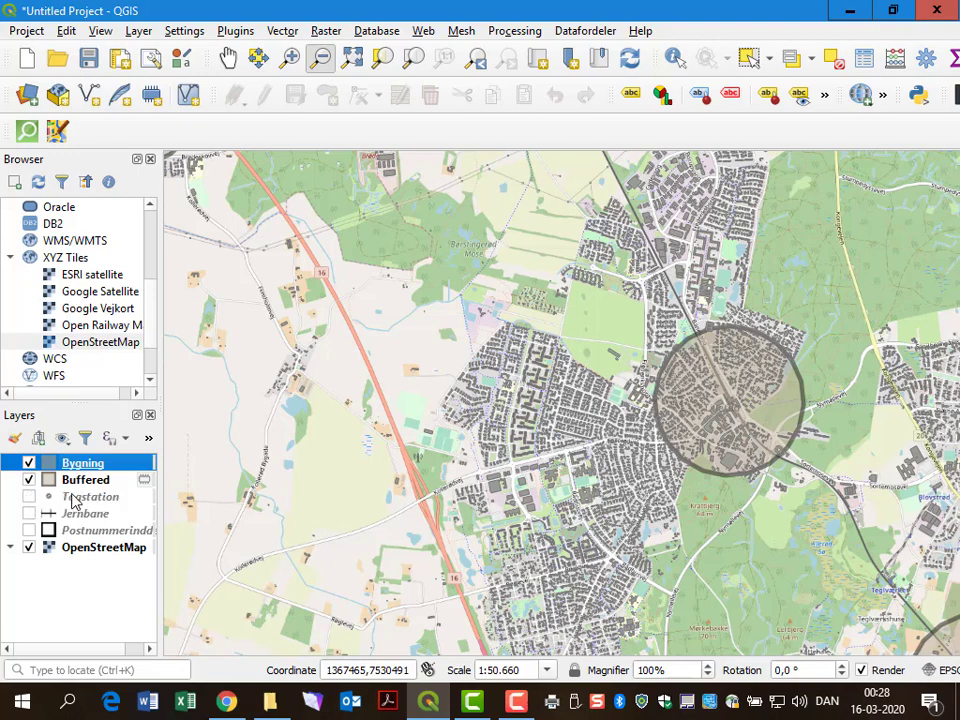
{"action": "left_click", "coordinate": [28, 480]}
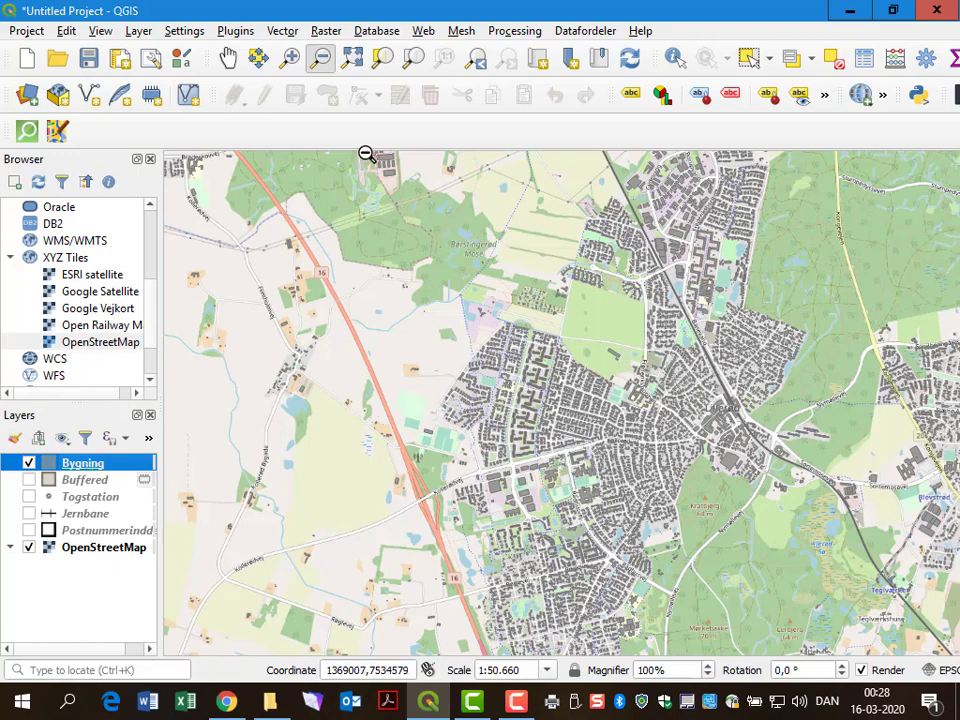
Generate centroids from the Bygning layer as a temporary layer and check the execution time in the log
{"action": "left_click", "coordinate": [282, 31]}
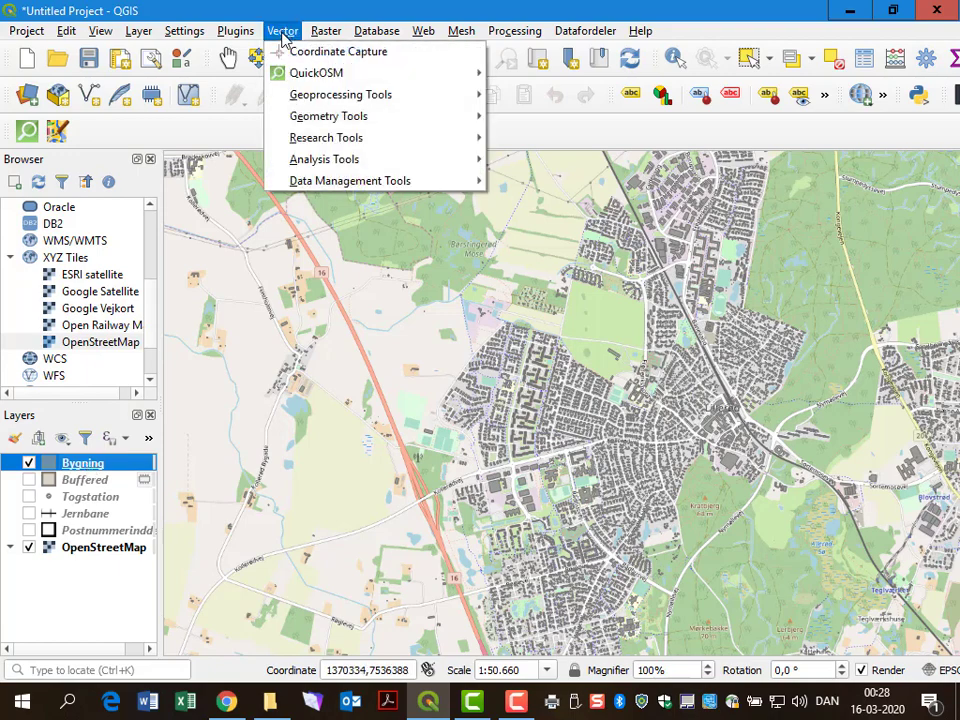
{"action": "mouse_move", "coordinate": [306, 127]}
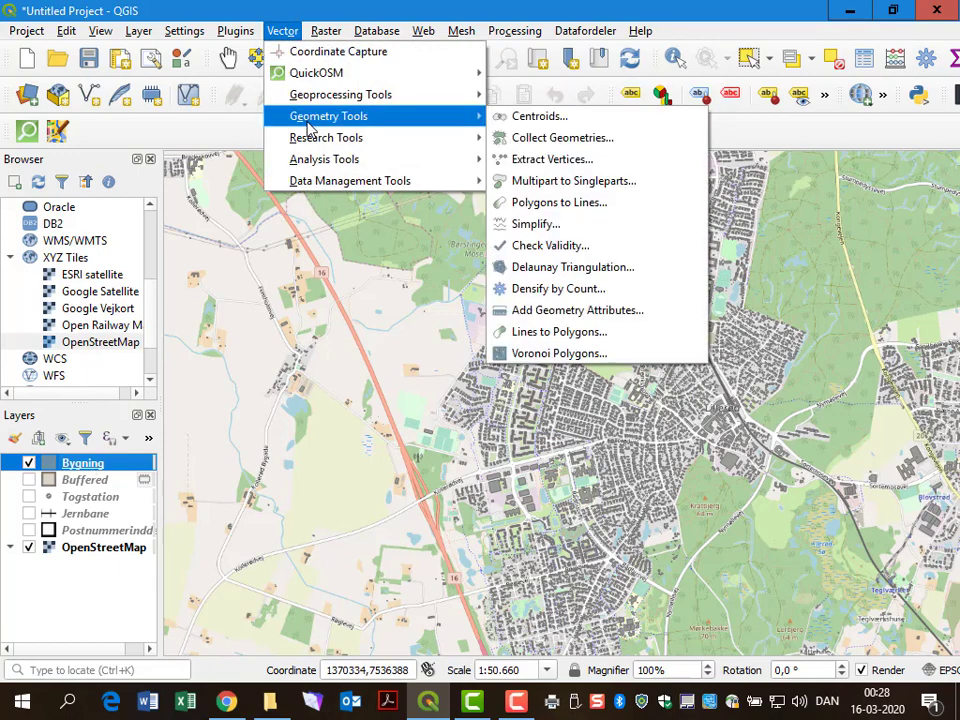
{"action": "left_click", "coordinate": [500, 118]}
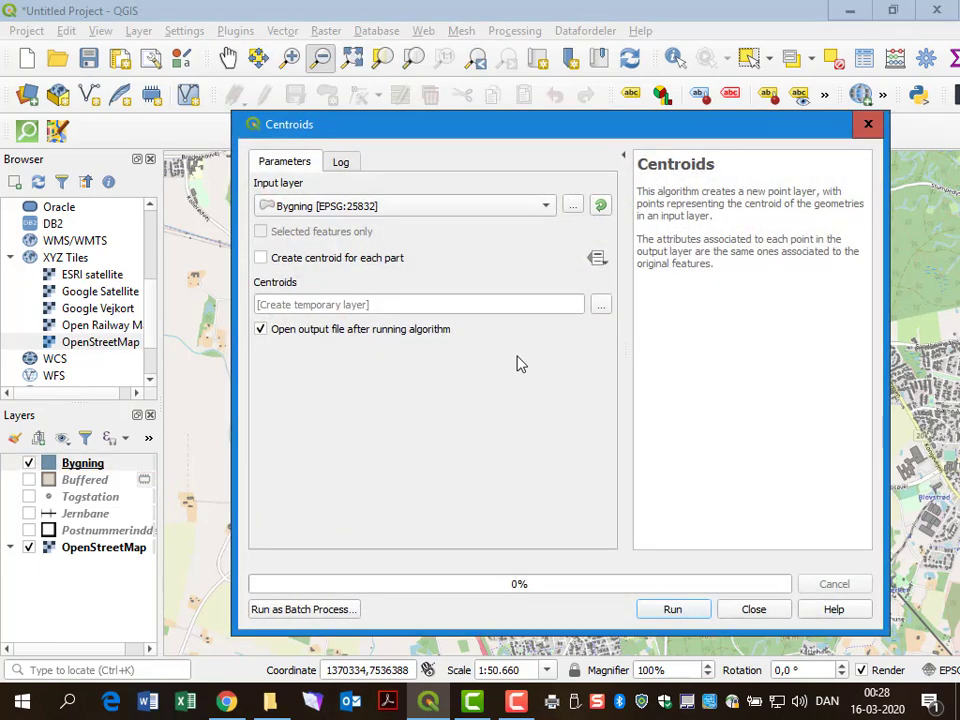
{"action": "left_click", "coordinate": [672, 611]}
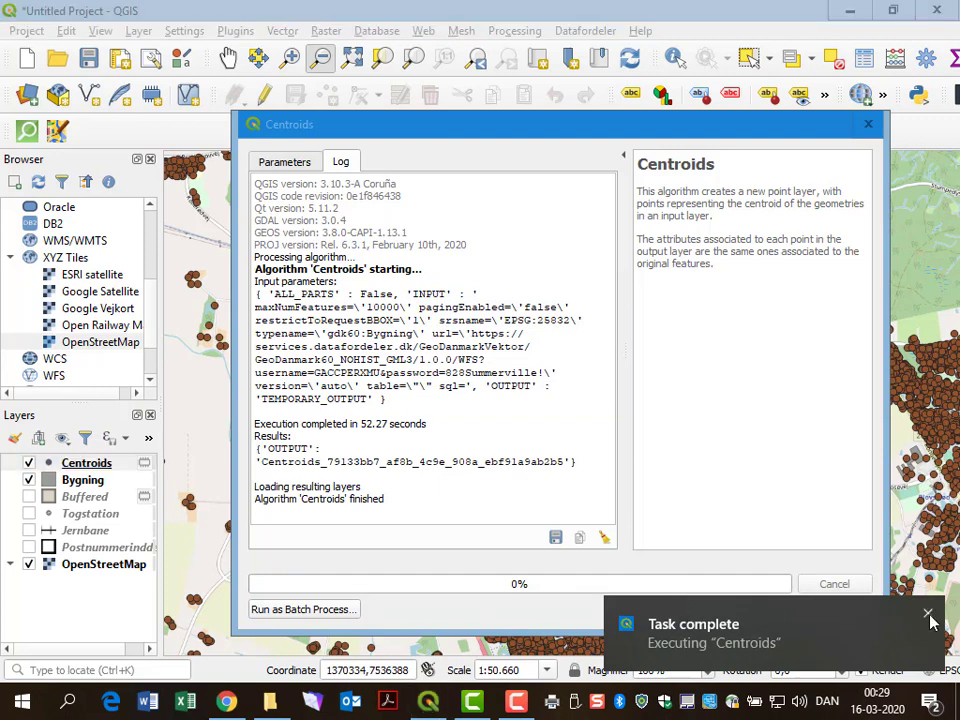
{"action": "left_click", "coordinate": [928, 615]}
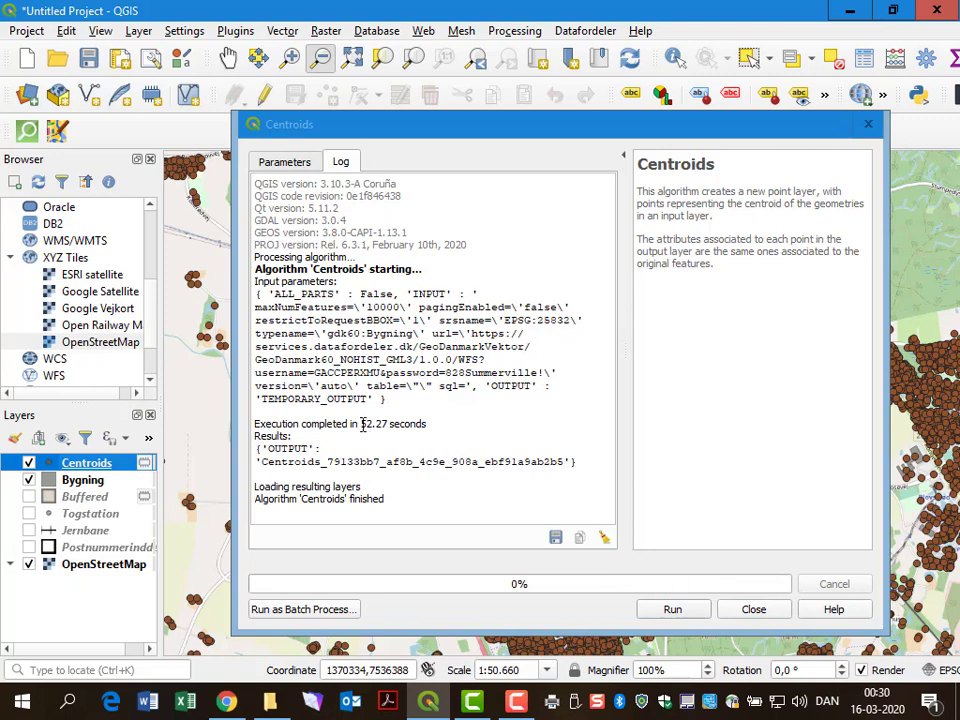
{"action": "left_click_drag", "start_coordinate": [362, 424], "coordinate": [386, 424]}
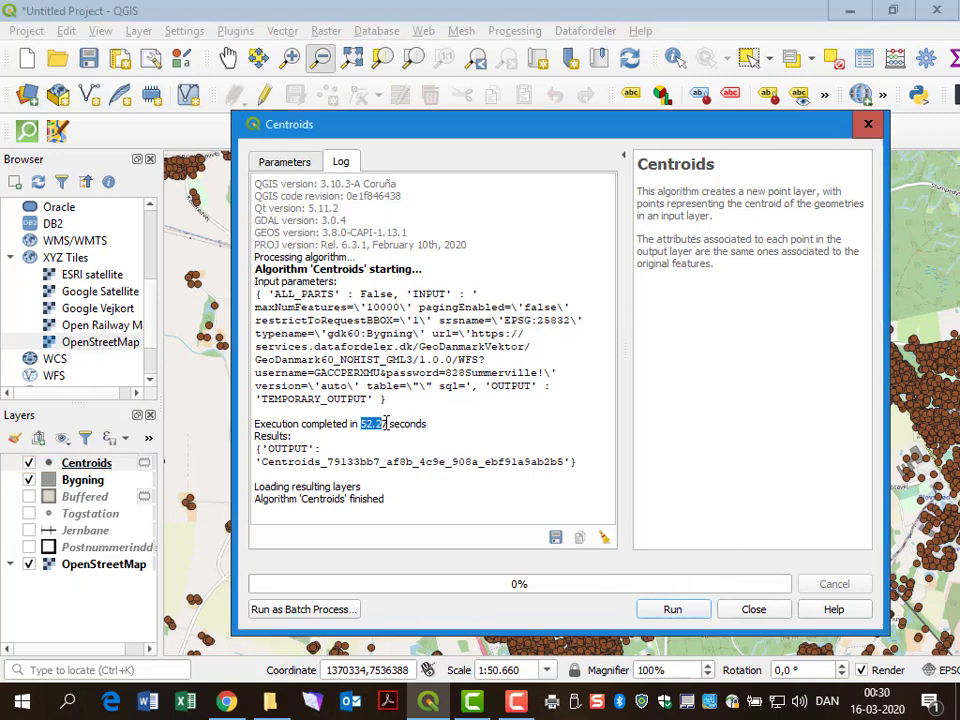
{"action": "left_click", "coordinate": [753, 610]}
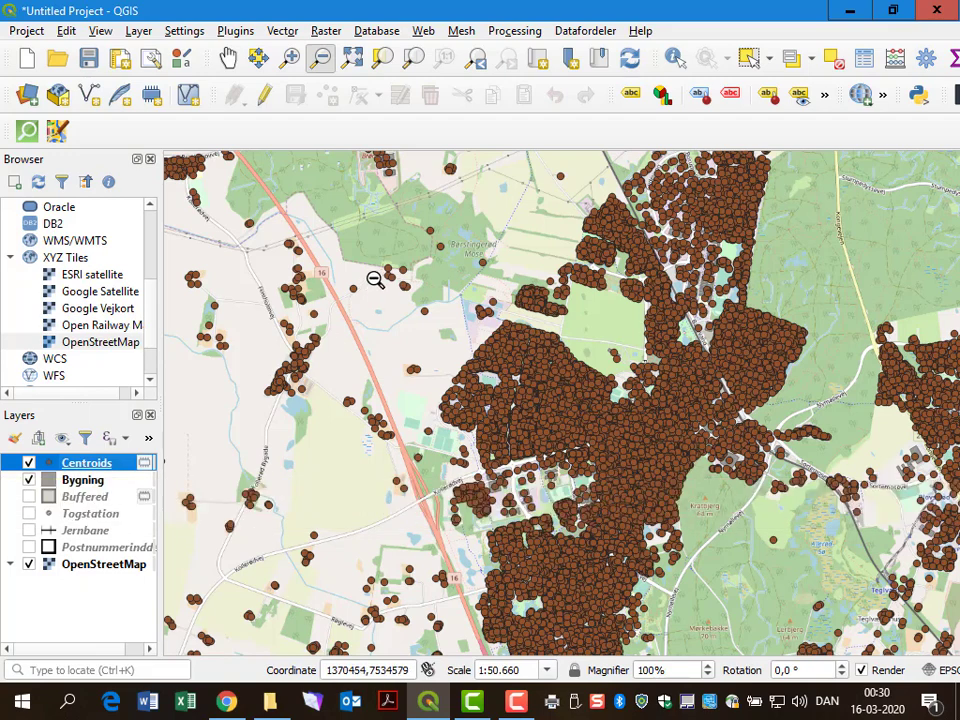
Hide the Centroids layer, then identify a building beside Linde Alle in the Bygning layer and examine its derived geometry values and attributes
{"action": "left_click", "coordinate": [77, 482]}
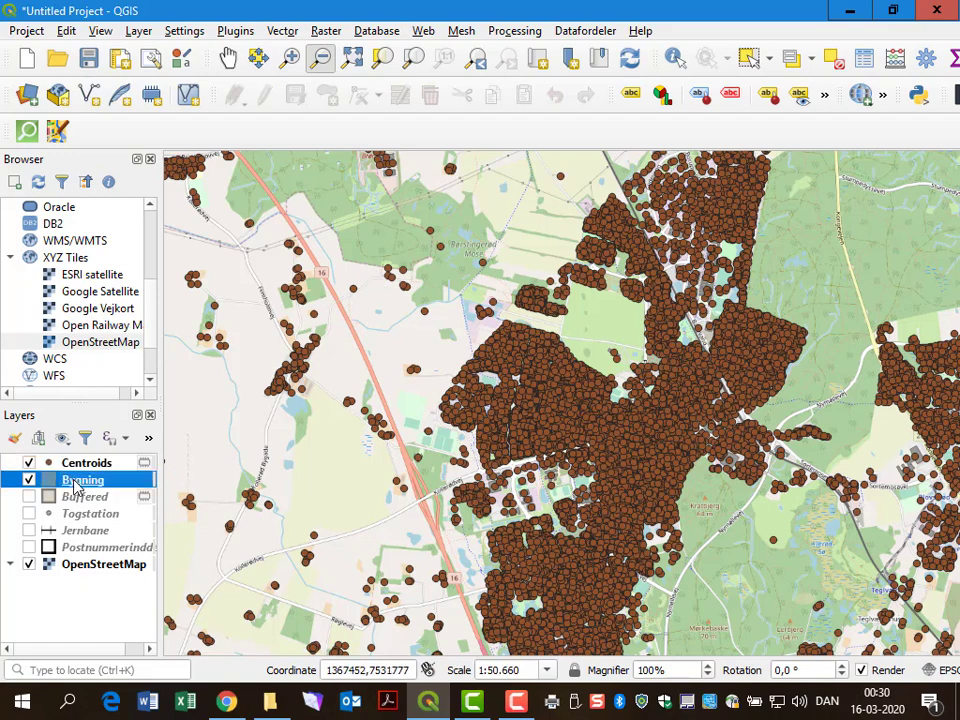
{"action": "left_click", "coordinate": [28, 462]}
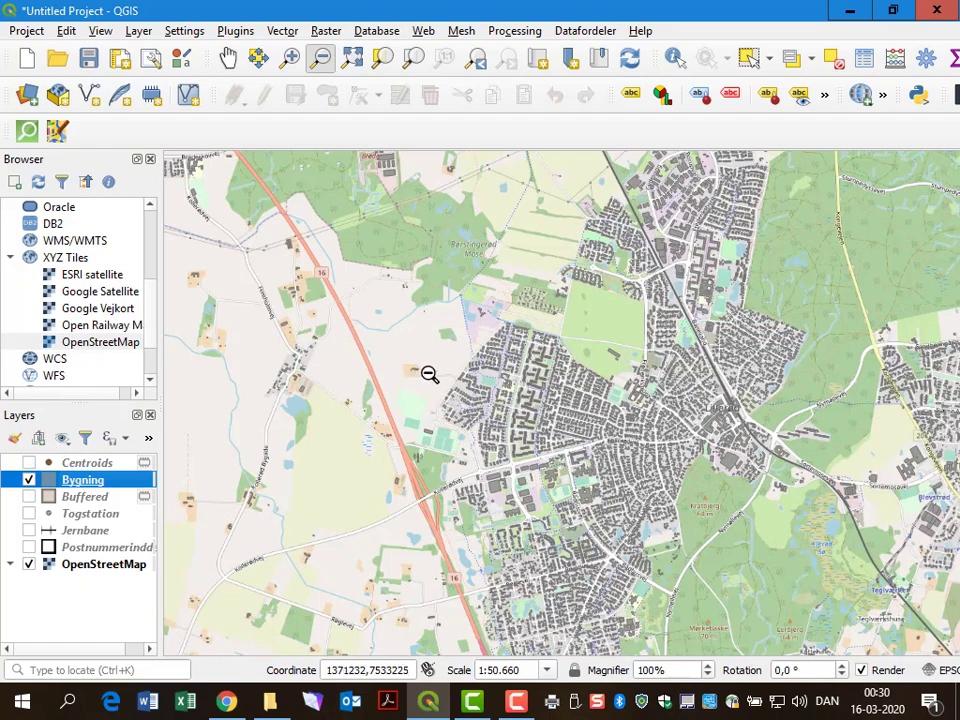
{"action": "left_click", "coordinate": [289, 57]}
{"action": "left_click_drag", "start_coordinate": [655, 343], "coordinate": [731, 424]}
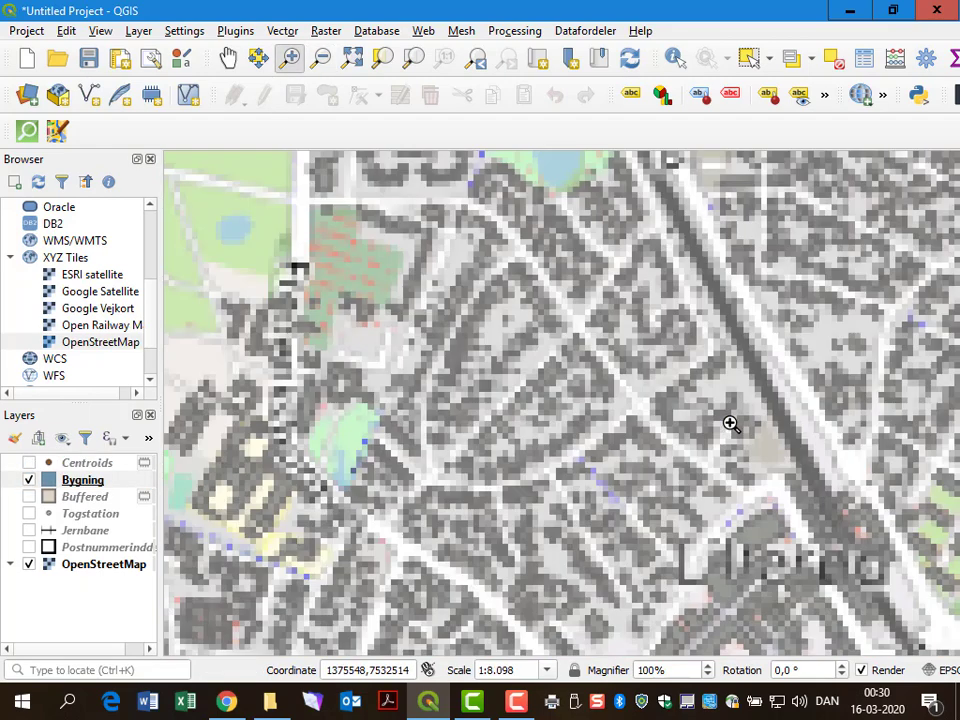
{"action": "left_click_drag", "start_coordinate": [512, 336], "coordinate": [697, 453]}
{"action": "left_click", "coordinate": [90, 481]}
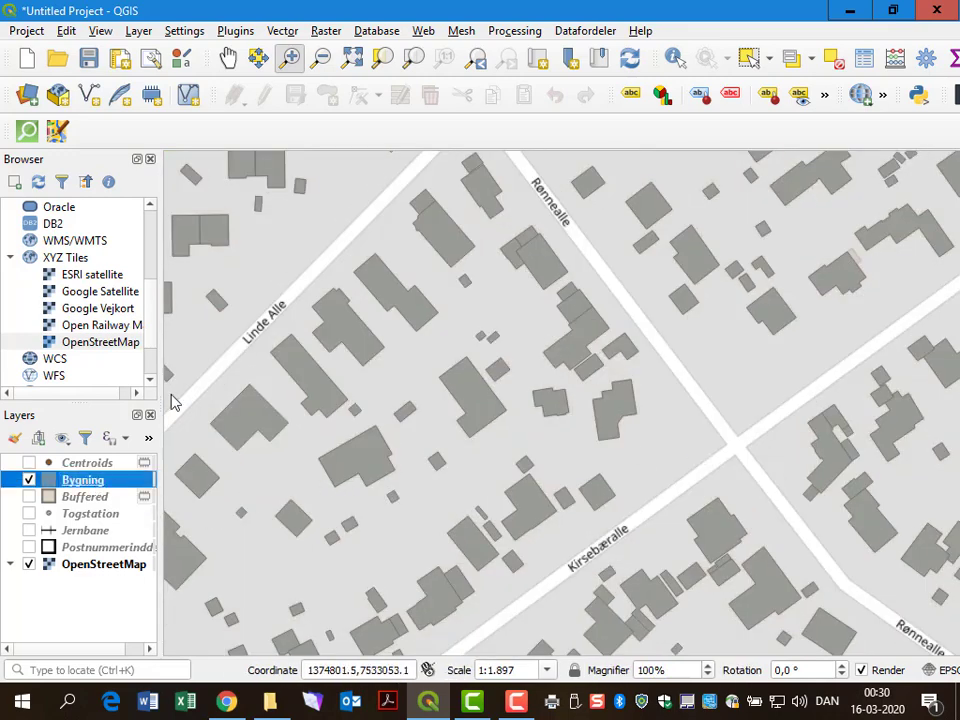
{"action": "left_click", "coordinate": [675, 57]}
{"action": "left_click", "coordinate": [249, 418]}
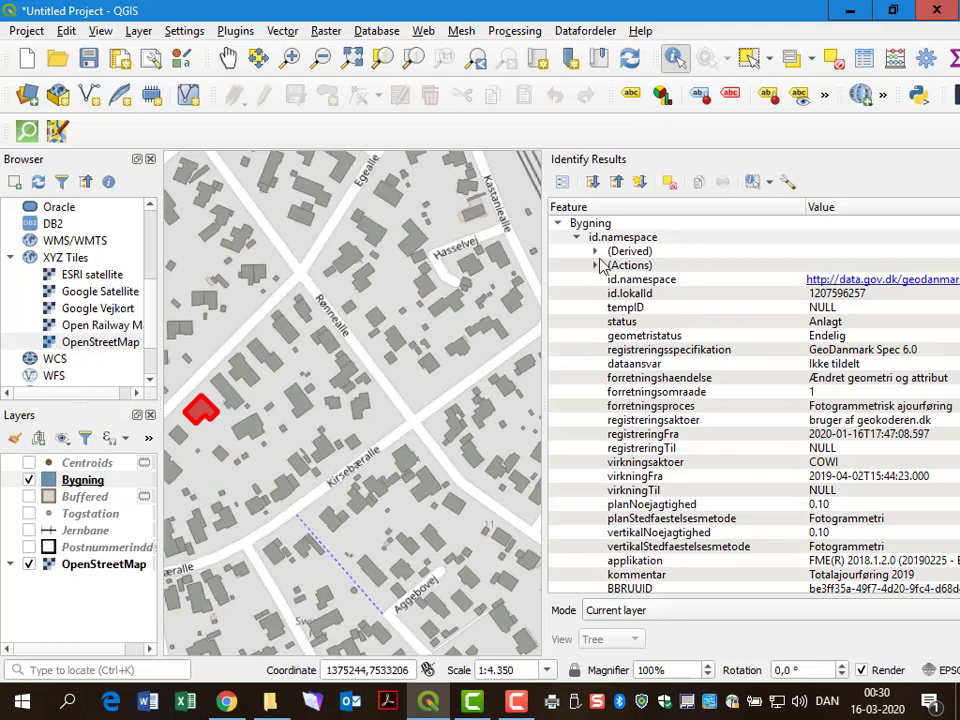
{"action": "left_click", "coordinate": [595, 251]}
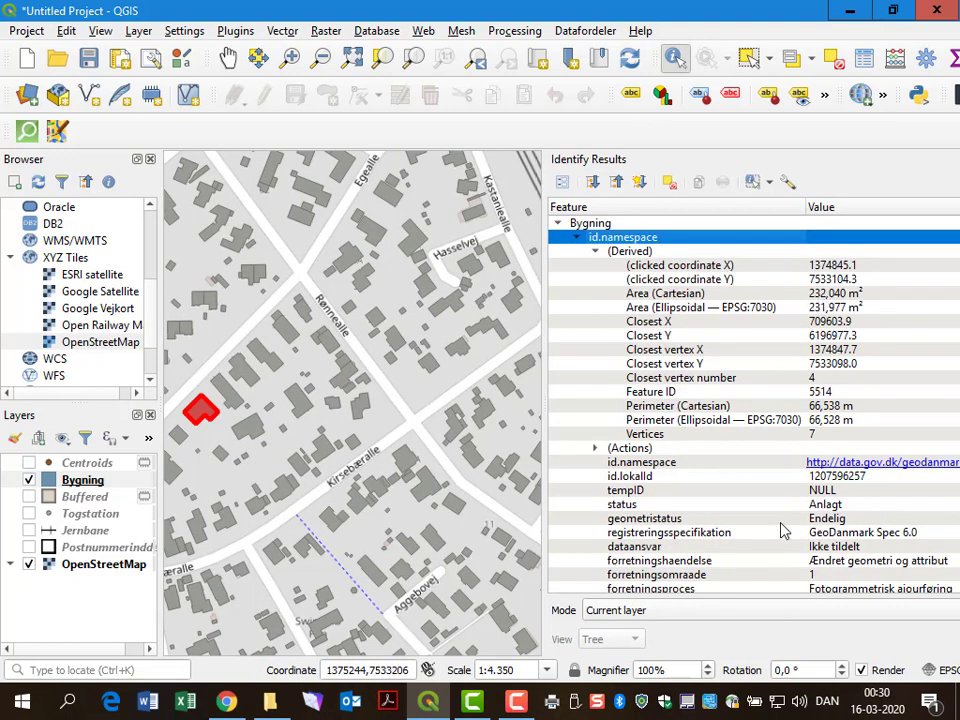
{"action": "left_click", "coordinate": [595, 251]}
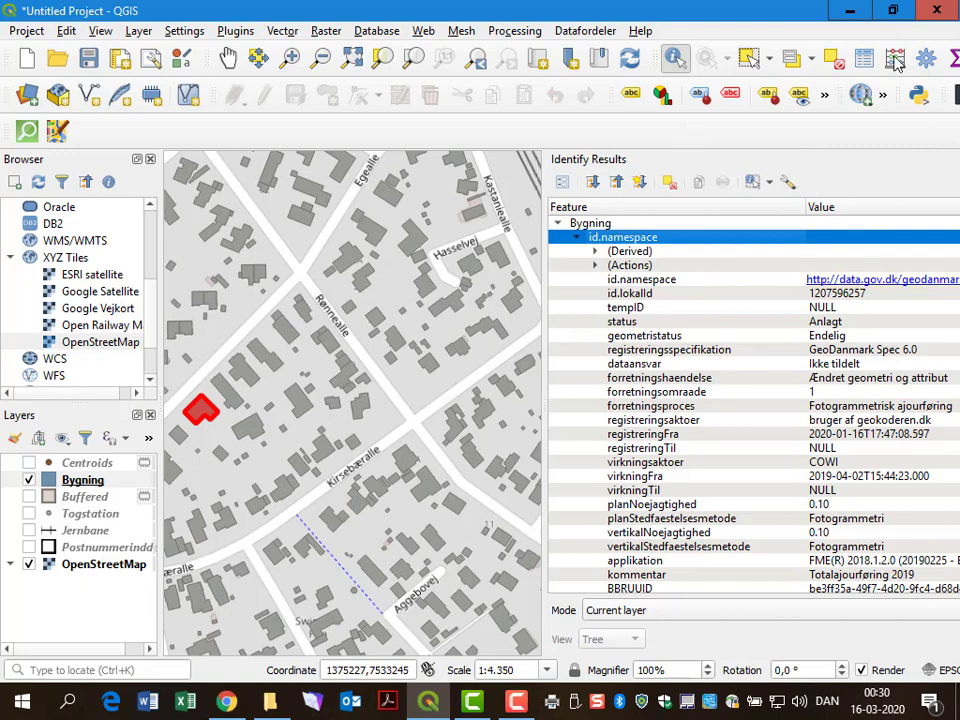
{"action": "left_click", "coordinate": [893, 11]}
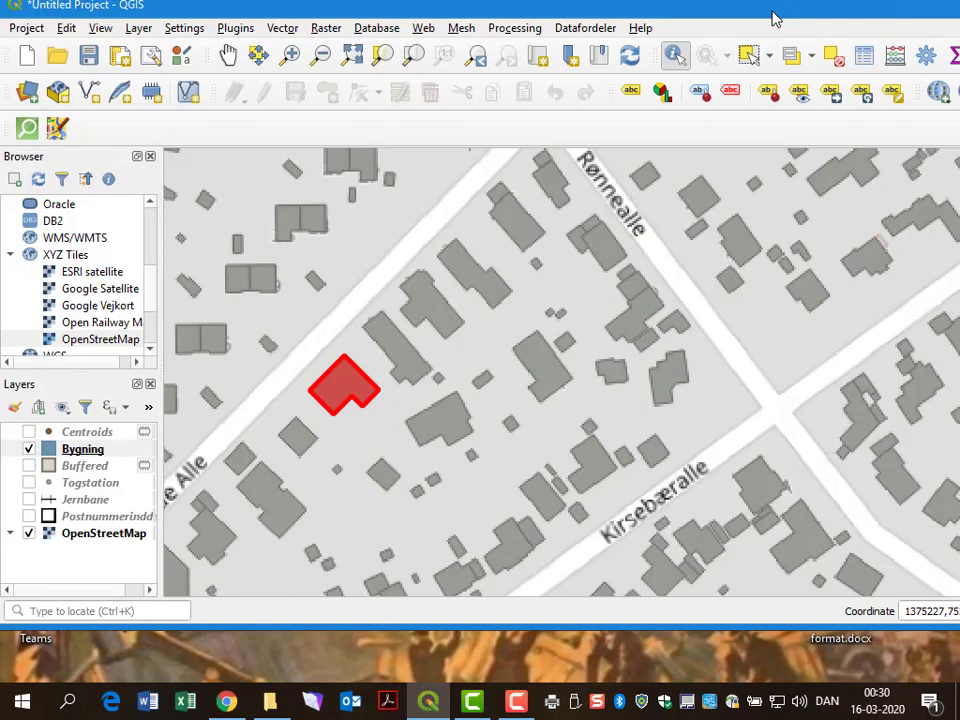
Reposition and resize the QGIS window to fit the screen width and close the Identify Results
{"action": "left_click_drag", "start_coordinate": [771, 17], "coordinate": [34, 9]}
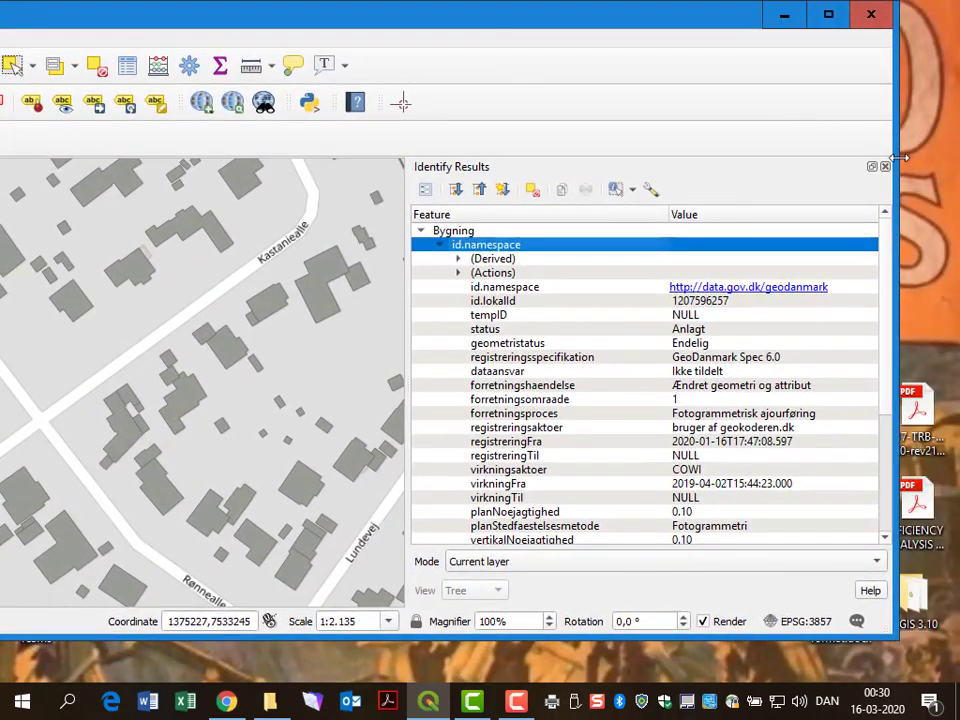
{"action": "left_click_drag", "start_coordinate": [896, 182], "coordinate": [145, 182]}
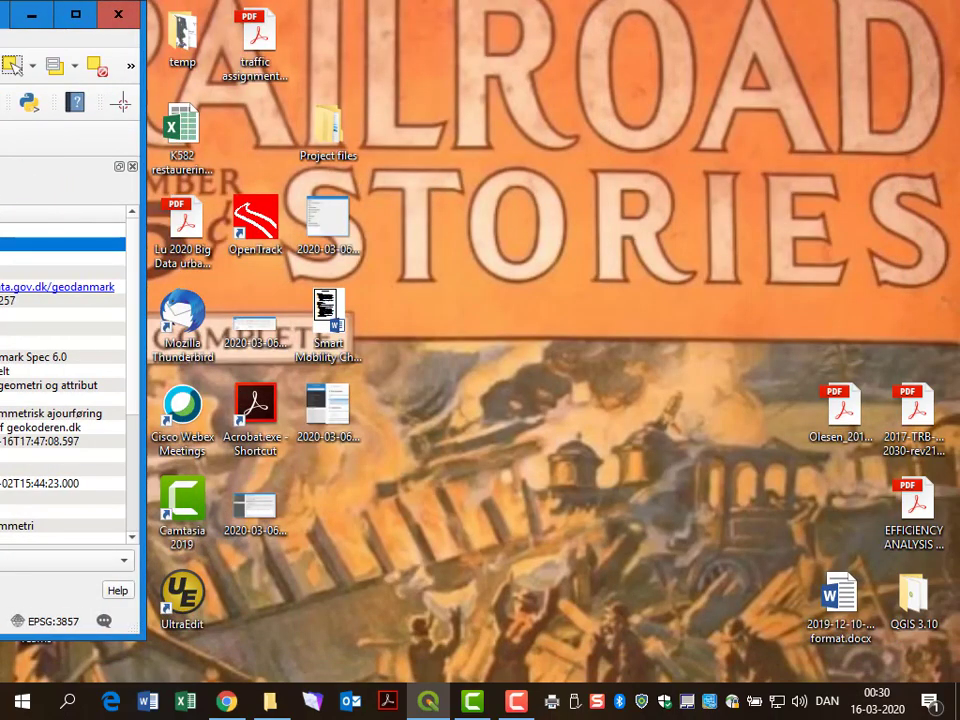
{"action": "left_click_drag", "start_coordinate": [0, 24], "coordinate": [461, 23]}
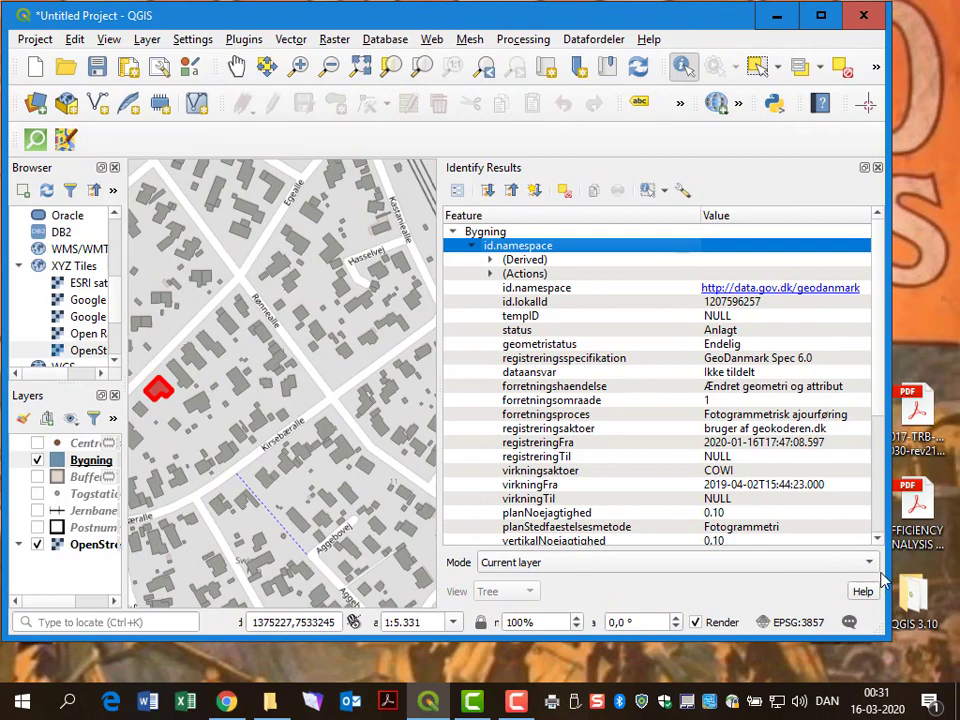
{"action": "left_click_drag", "start_coordinate": [884, 626], "coordinate": [950, 677]}
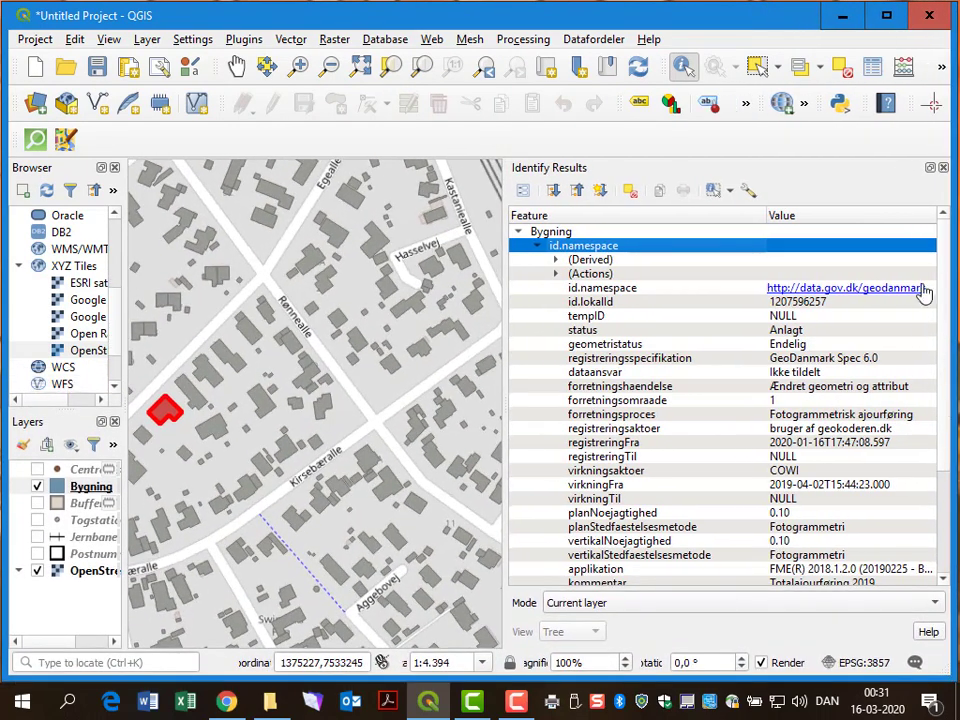
{"action": "left_click", "coordinate": [943, 169]}
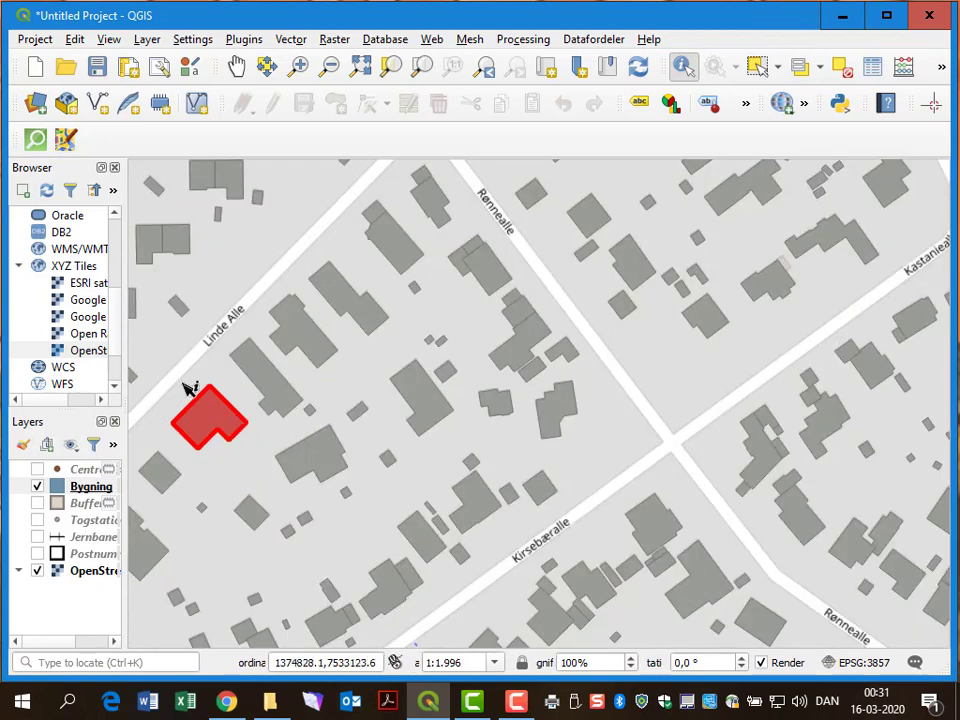
Add geometry attributes to the Bygning layer using the layer CRS, with the output as a temporary layer
{"action": "left_click", "coordinate": [290, 42]}
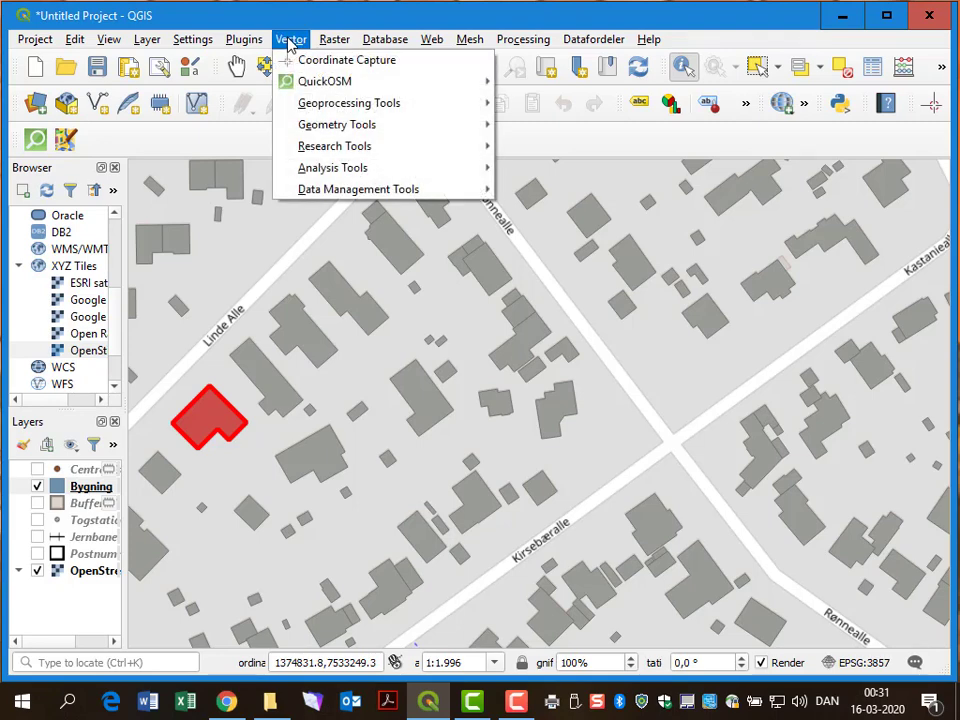
{"action": "mouse_move", "coordinate": [305, 110]}
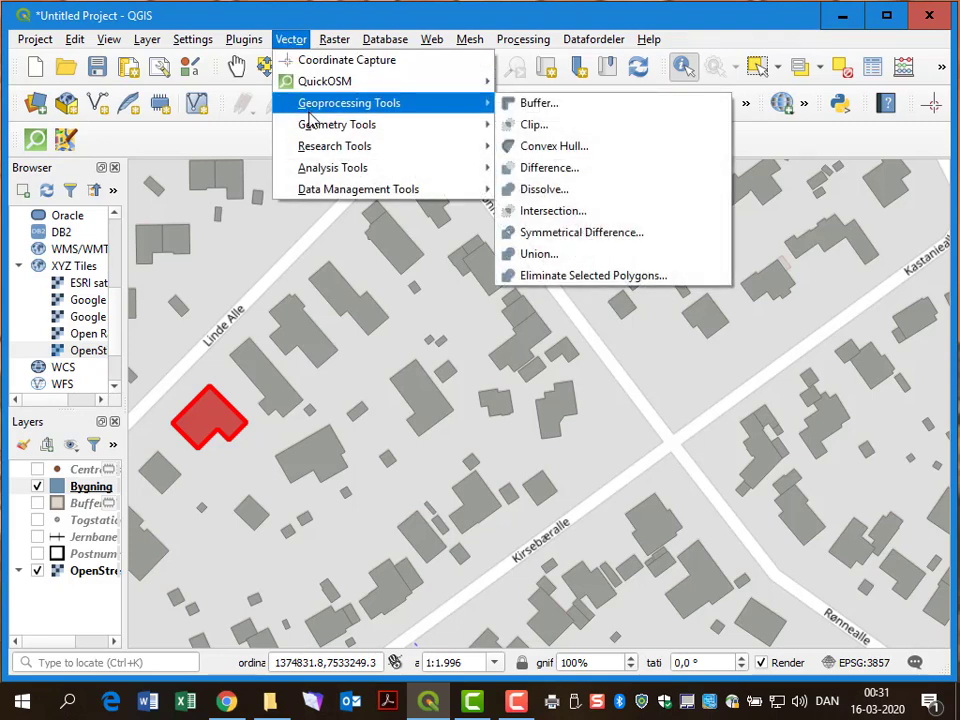
{"action": "mouse_move", "coordinate": [314, 131]}
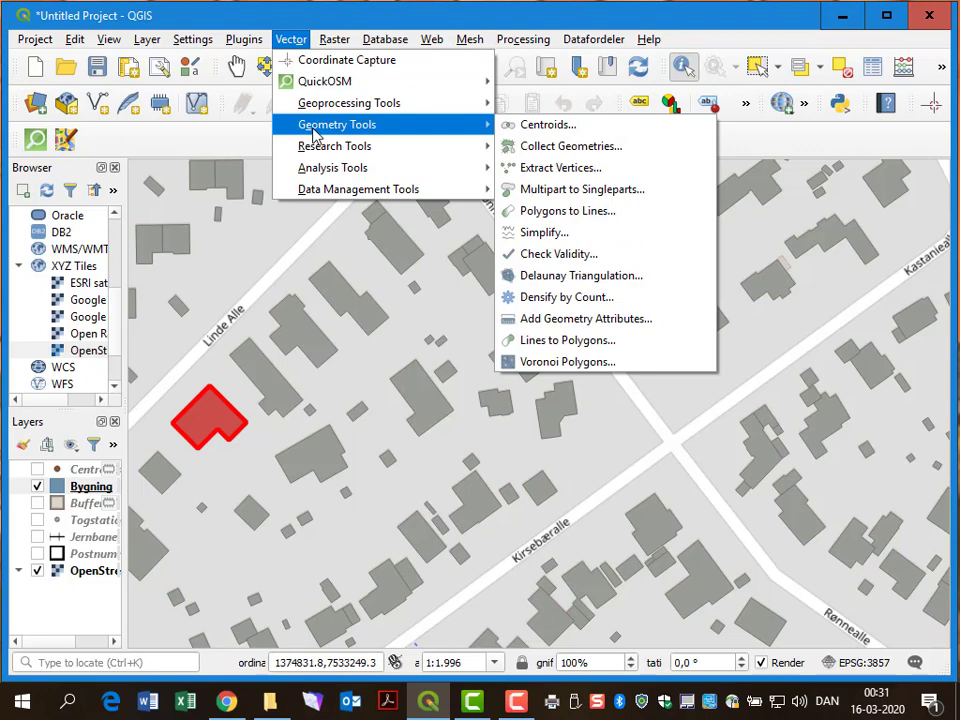
{"action": "left_click", "coordinate": [578, 318]}
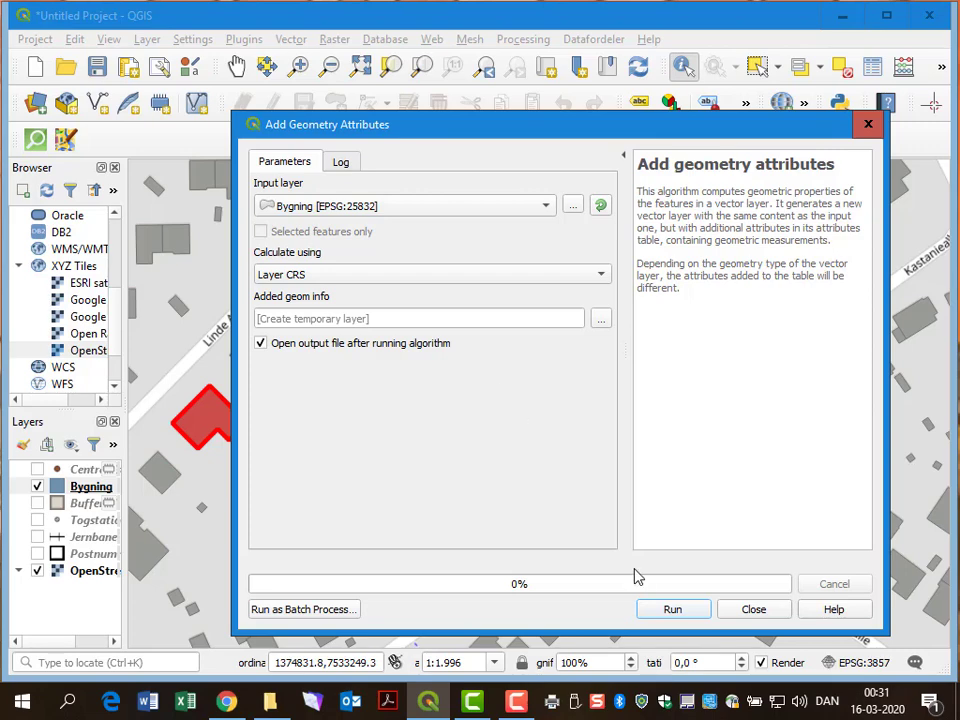
{"action": "left_click", "coordinate": [670, 610]}
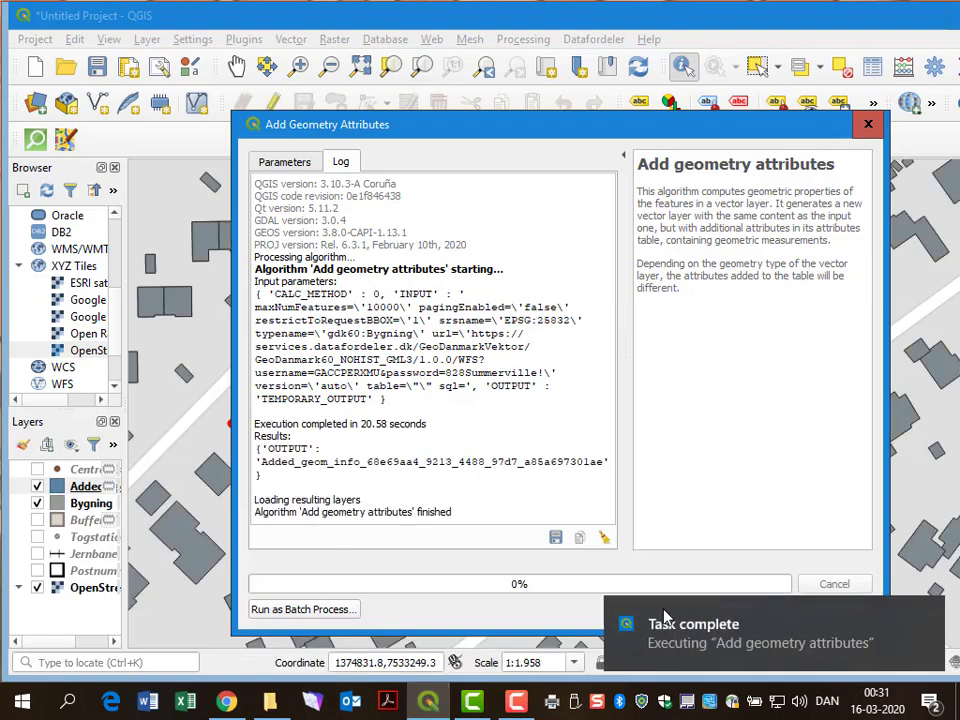
{"action": "left_click", "coordinate": [928, 613]}
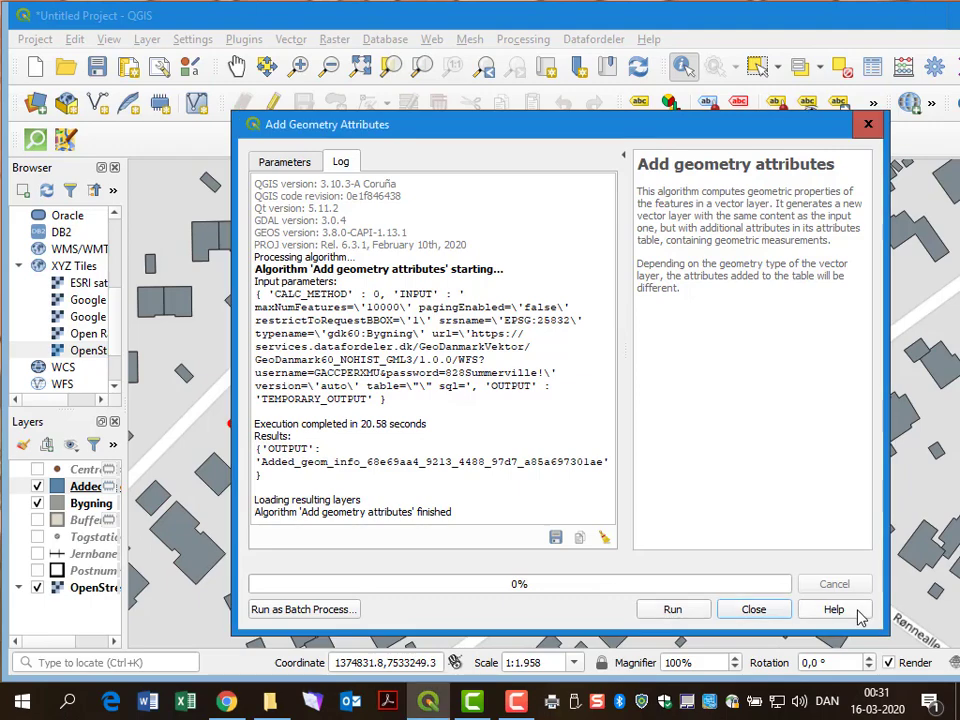
{"action": "left_click", "coordinate": [766, 612]}
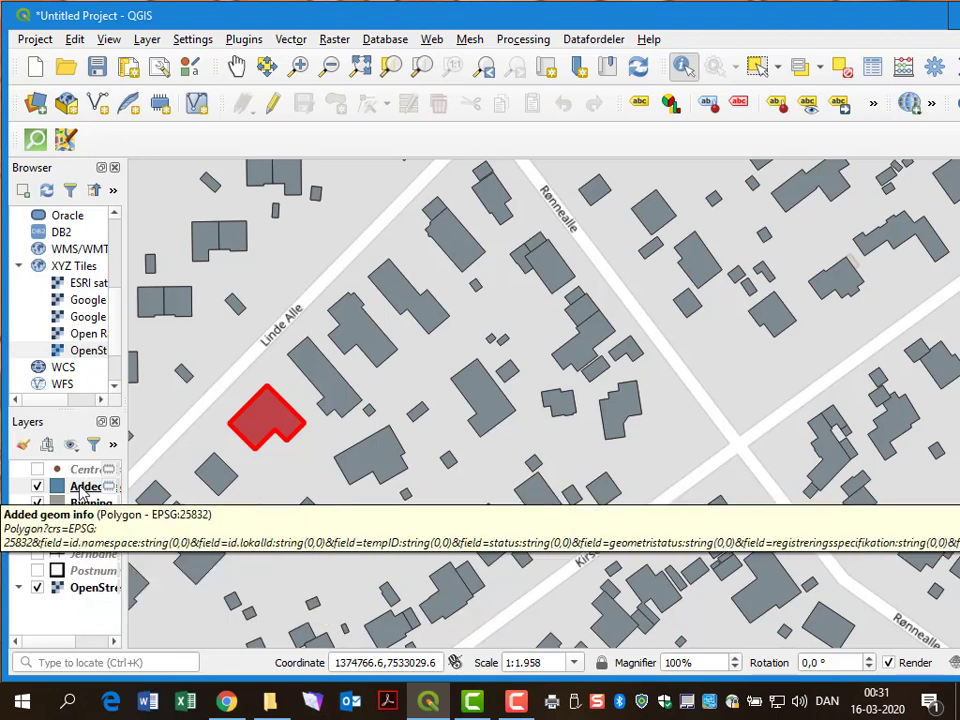
Hide the Bygning layer and identify the building beside Linde Alle in the Added geom info layer
{"action": "left_click", "coordinate": [37, 504]}
{"action": "left_click", "coordinate": [80, 487]}
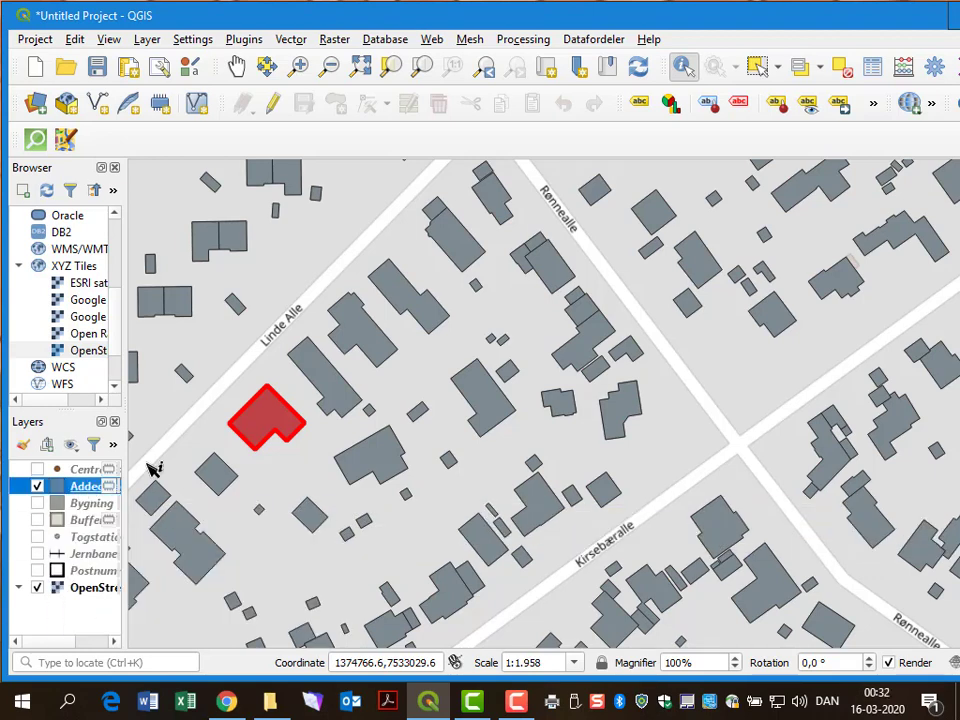
{"action": "left_click", "coordinate": [268, 425]}
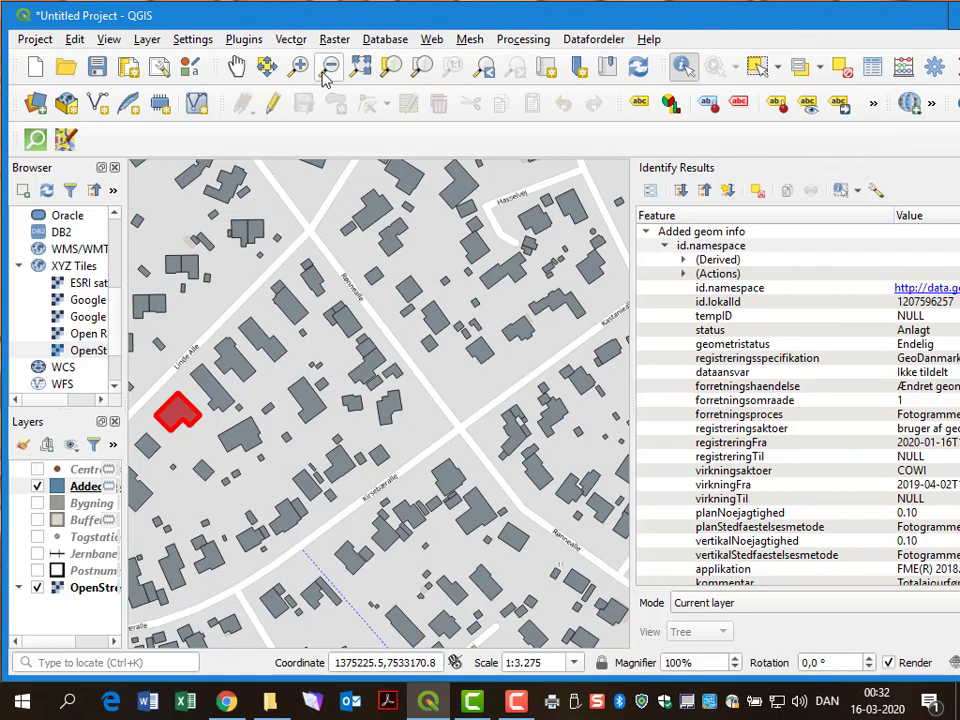
Narrow and reposition the QGIS window until the full width of the Identify Results fits on screen
{"action": "left_click_drag", "start_coordinate": [10, 162], "coordinate": [64, 166]}
{"action": "left_click_drag", "start_coordinate": [336, 17], "coordinate": [281, 17]}
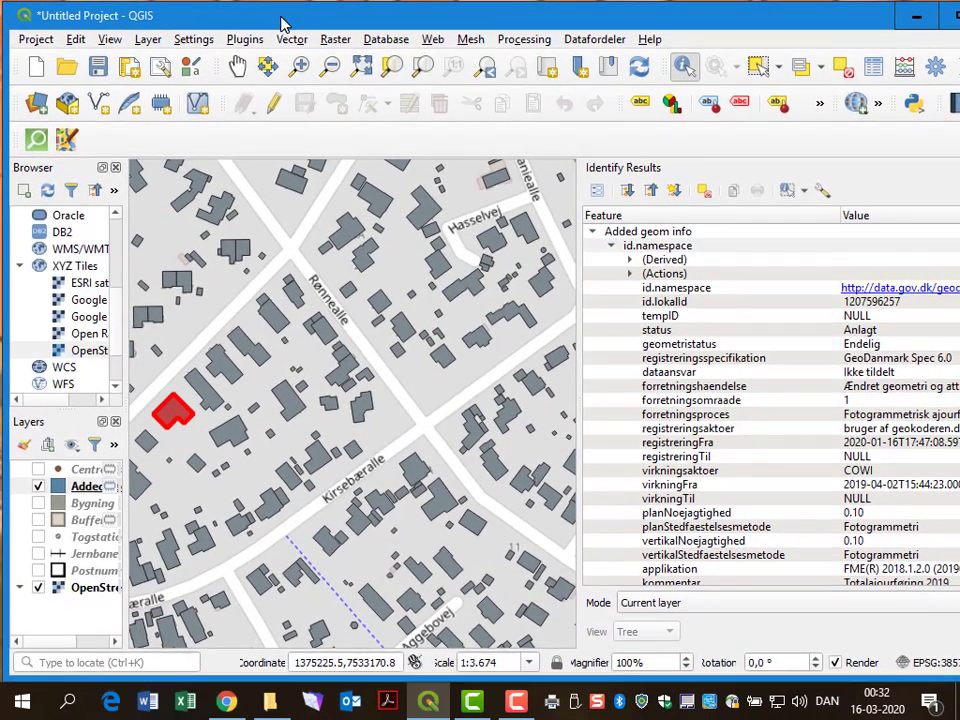
{"action": "left_click_drag", "start_coordinate": [8, 140], "coordinate": [57, 140]}
{"action": "left_click_drag", "start_coordinate": [340, 8], "coordinate": [284, 22]}
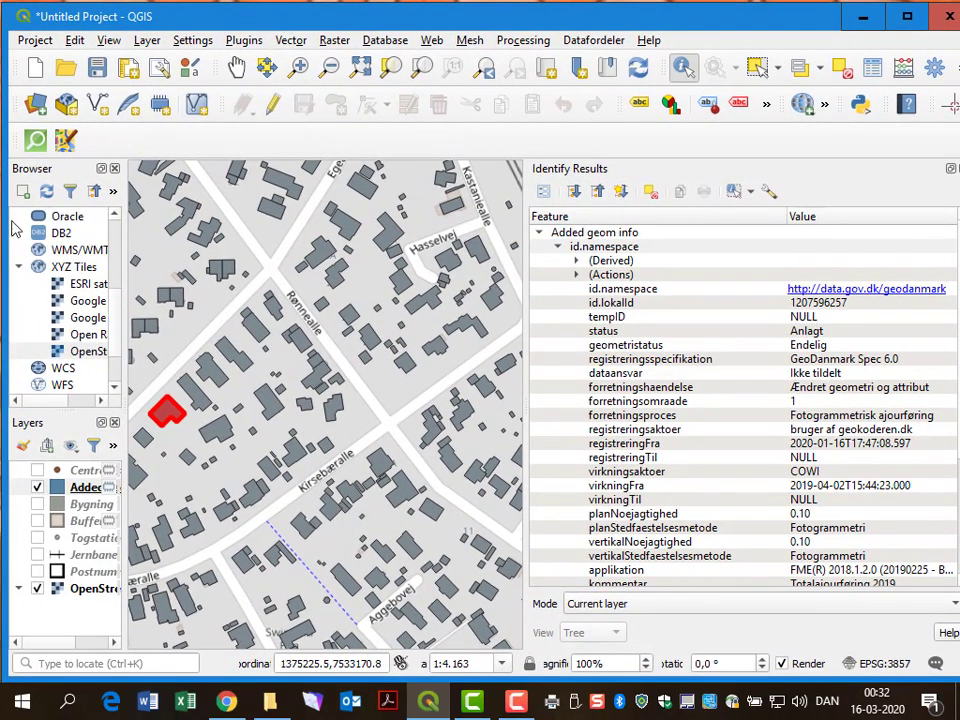
{"action": "left_click_drag", "start_coordinate": [3, 166], "coordinate": [87, 228]}
{"action": "left_click_drag", "start_coordinate": [284, 22], "coordinate": [236, 22]}
Examine the identified building's BBR and area attributes, and close the Identify Results
{"action": "scroll", "coordinate": [900, 313], "scroll_direction": "down", "scroll_amount": 4}
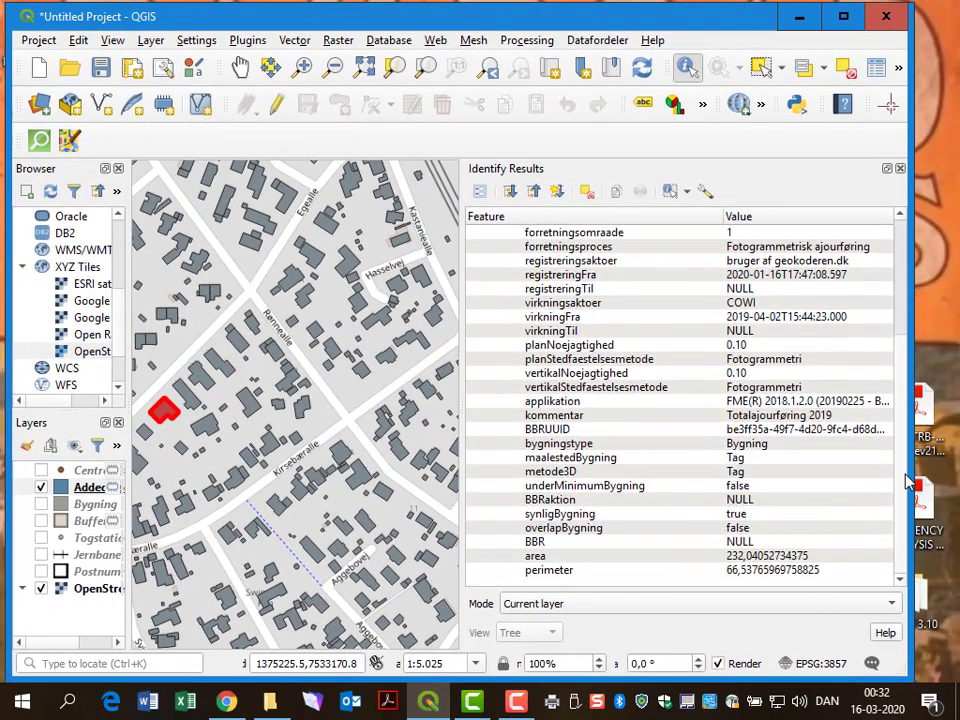
{"action": "left_click", "coordinate": [540, 557]}
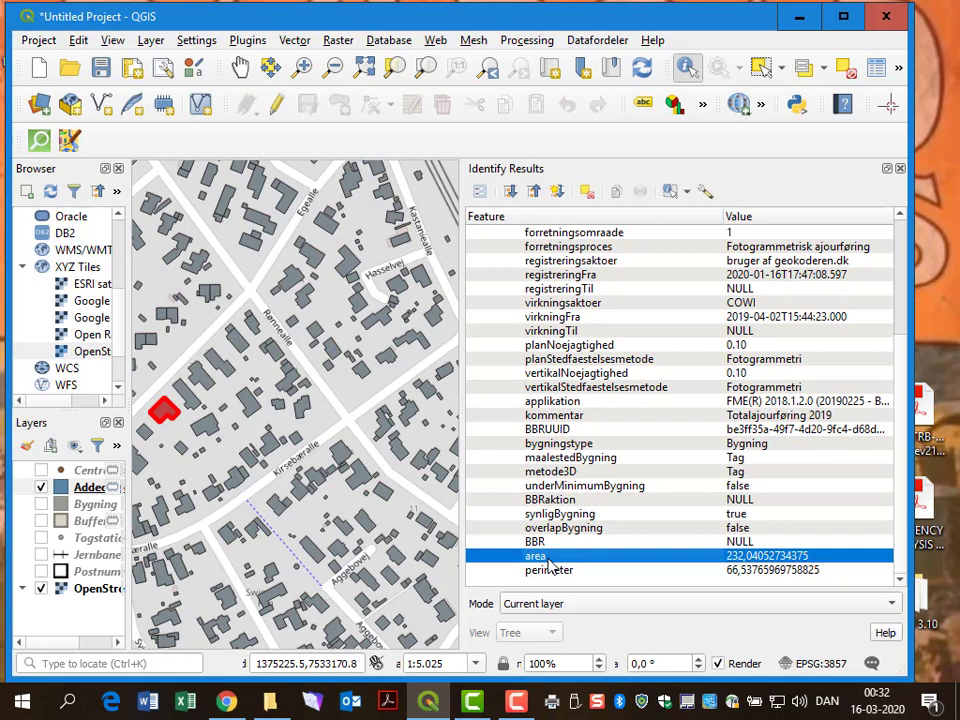
{"action": "left_click", "coordinate": [557, 543]}
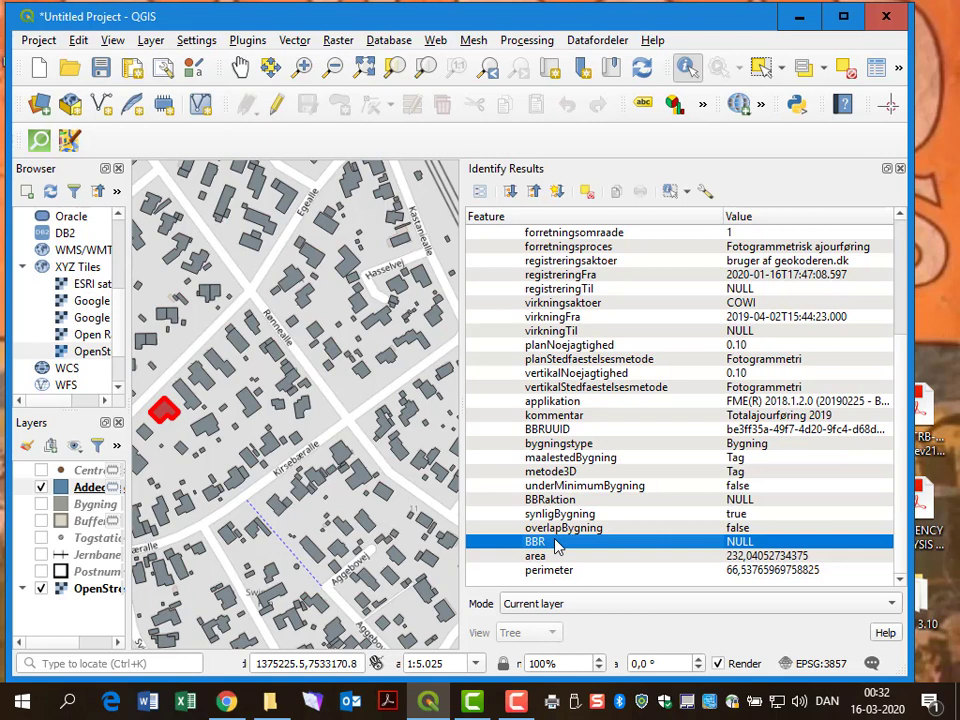
{"action": "left_click", "coordinate": [552, 557]}
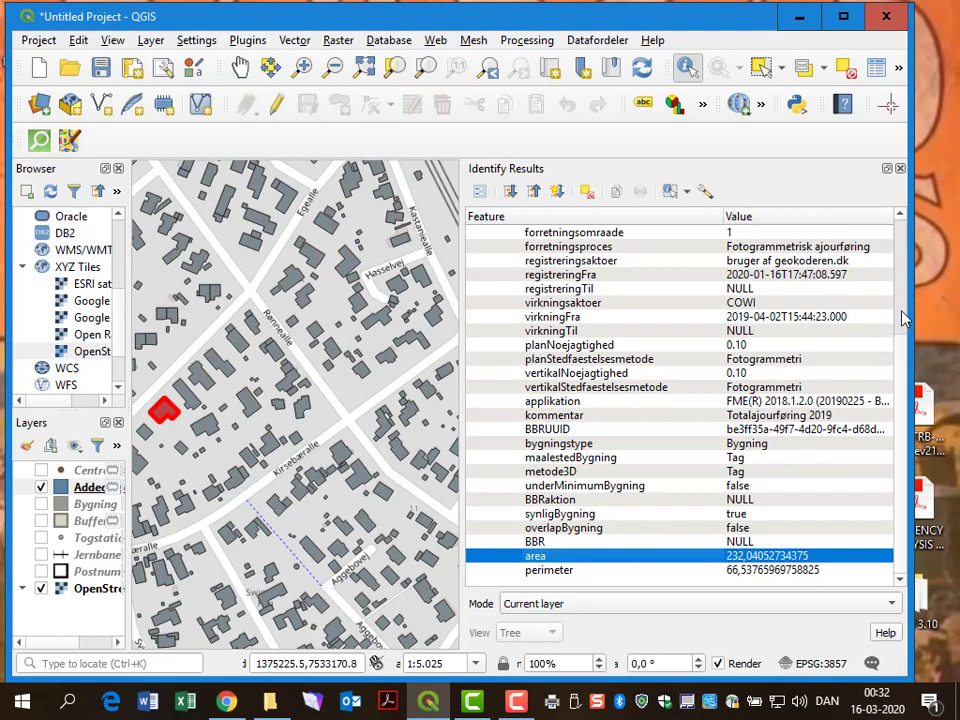
{"action": "scroll", "coordinate": [903, 318], "scroll_direction": "up", "scroll_amount": 4}
{"action": "left_click", "coordinate": [900, 169]}
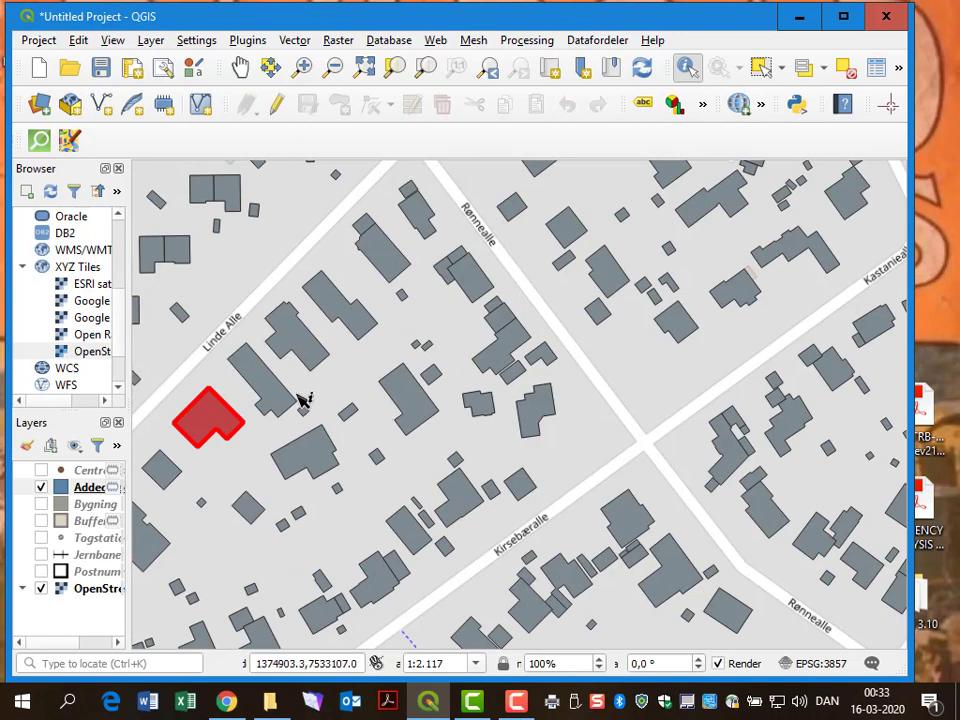
View the attribute table of the Added geom info layer sorted ascending by id.lokalId, and close it
{"action": "left_click", "coordinate": [92, 489]}
{"action": "right_click", "coordinate": [92, 489]}
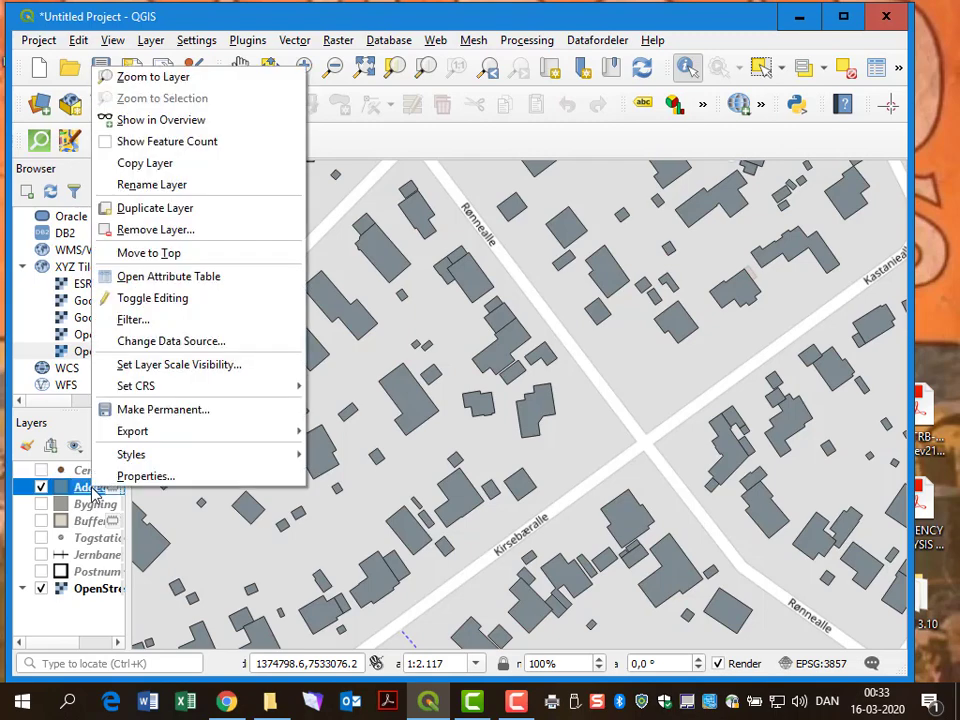
{"action": "left_click", "coordinate": [135, 277]}
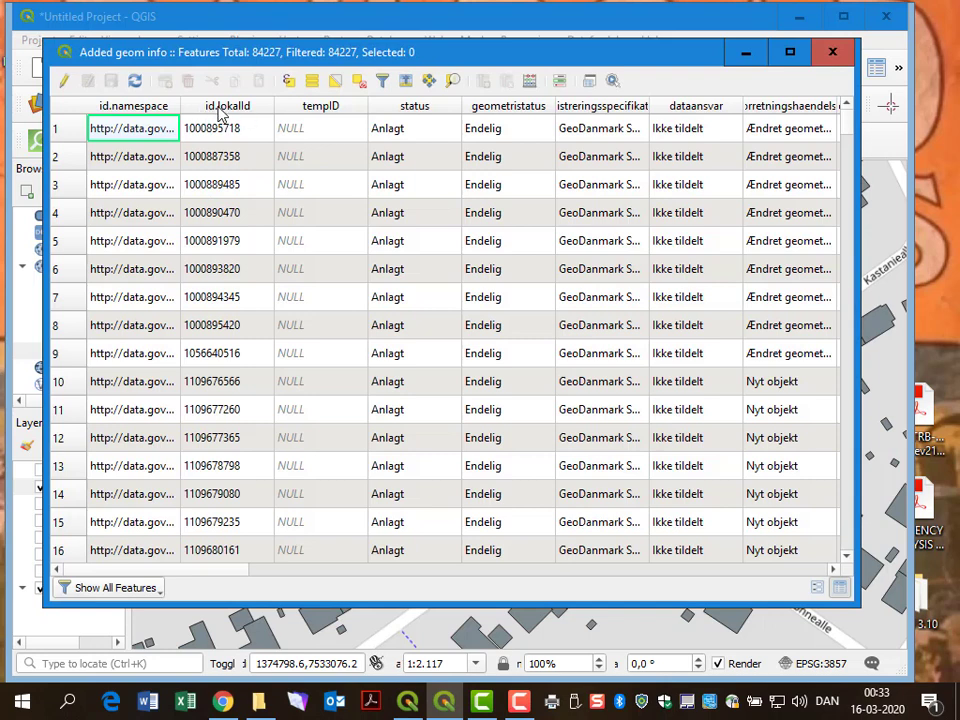
{"action": "left_click", "coordinate": [220, 108]}
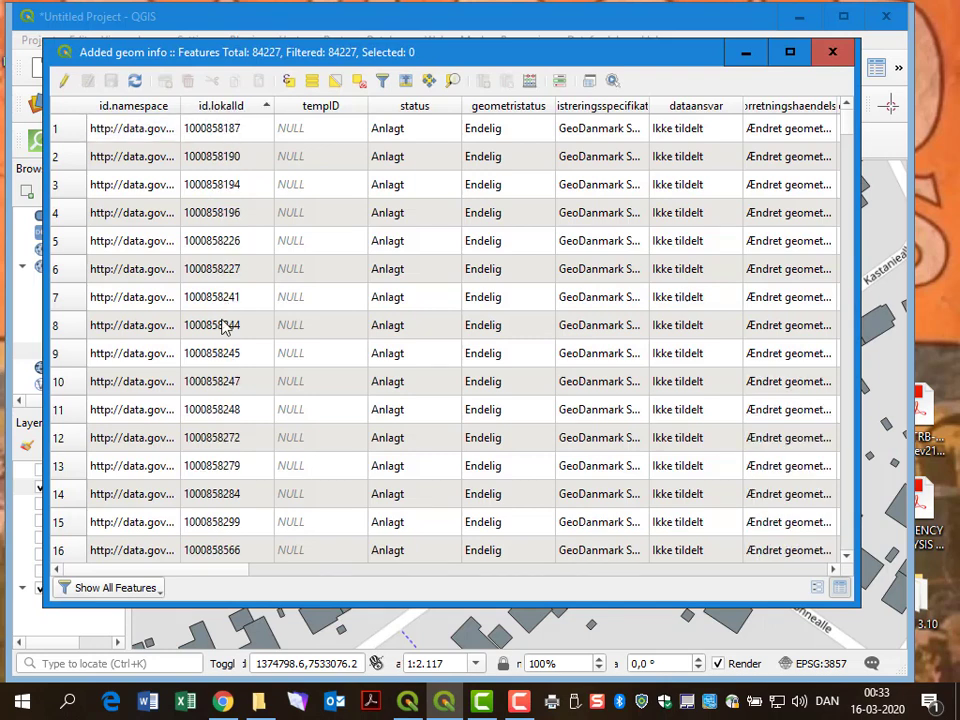
{"action": "left_click", "coordinate": [838, 58]}
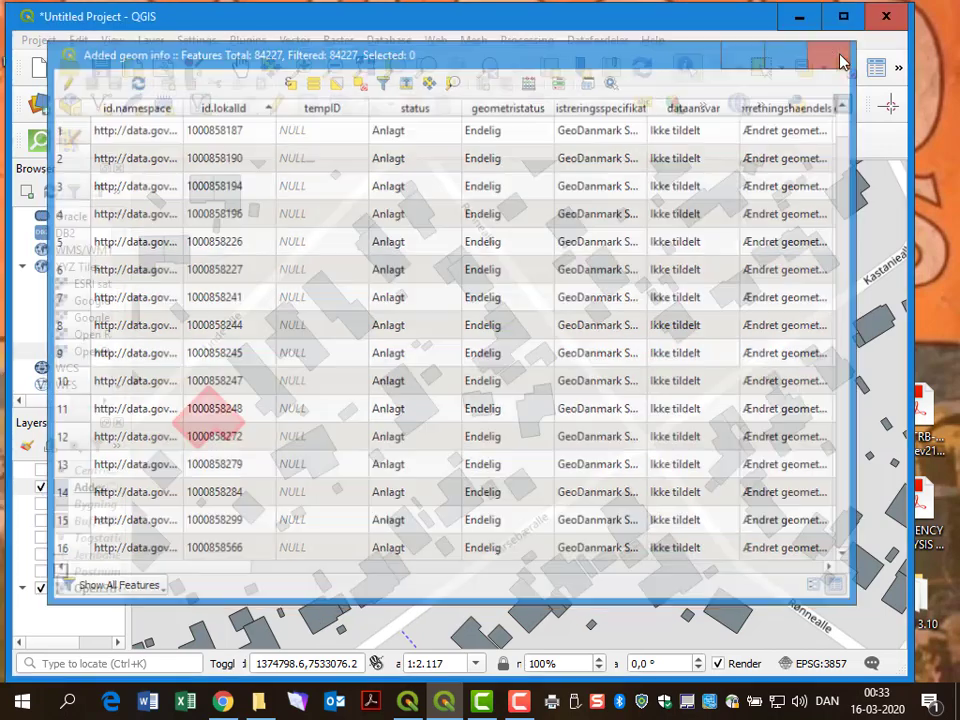
Set up a vector join on the Centroids layer to Added geom info, with id.lokalId as both join and target field
{"action": "right_click", "coordinate": [88, 470]}
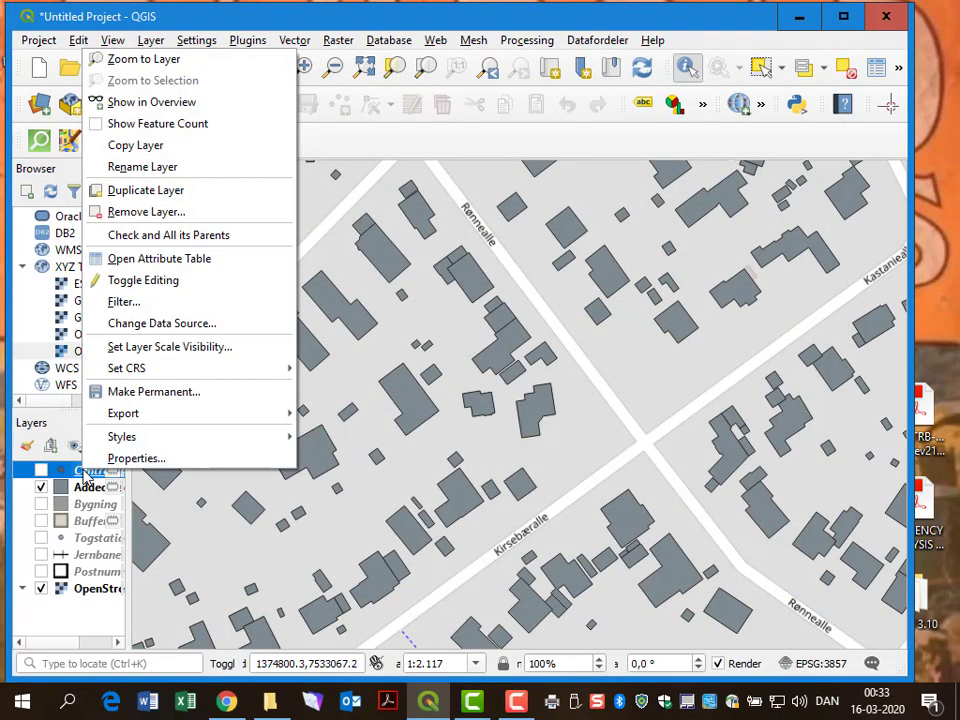
{"action": "left_click", "coordinate": [125, 458]}
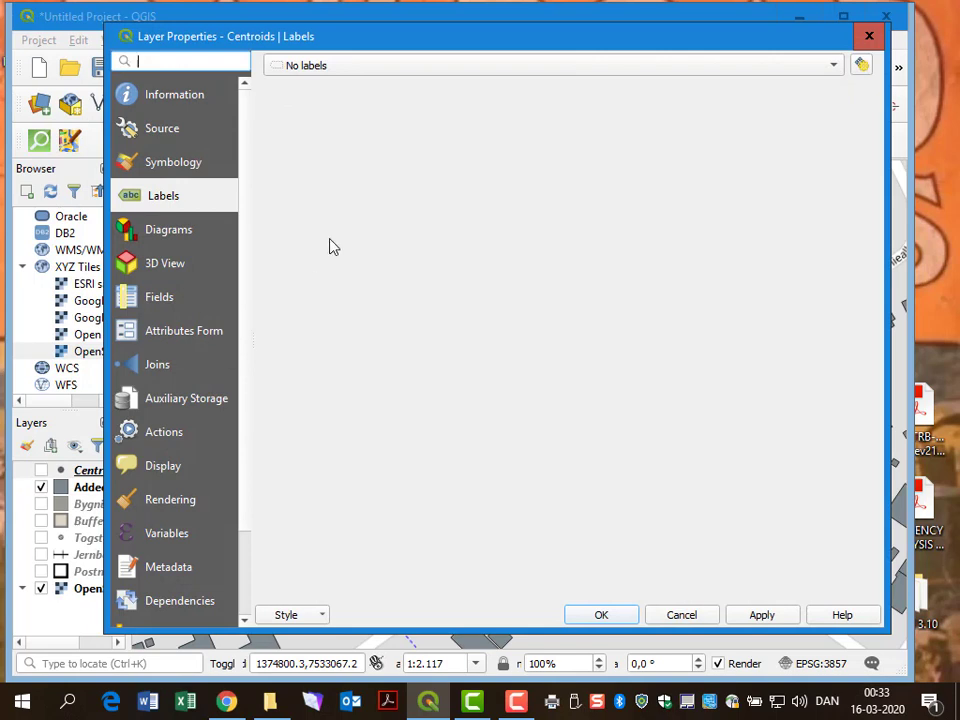
{"action": "left_click", "coordinate": [156, 369]}
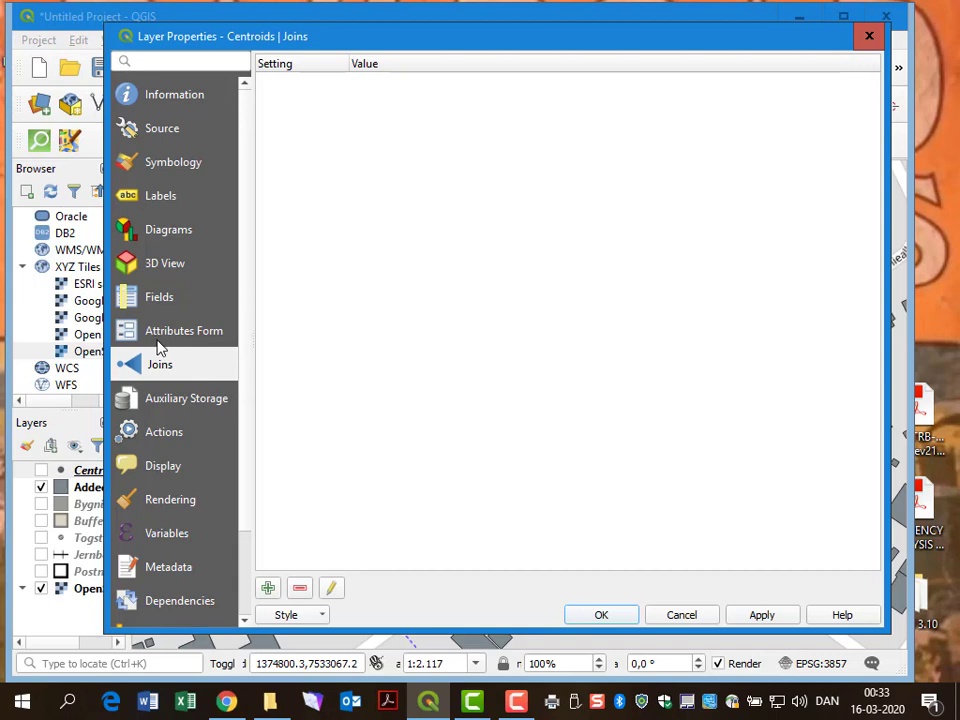
{"action": "left_click", "coordinate": [267, 587]}
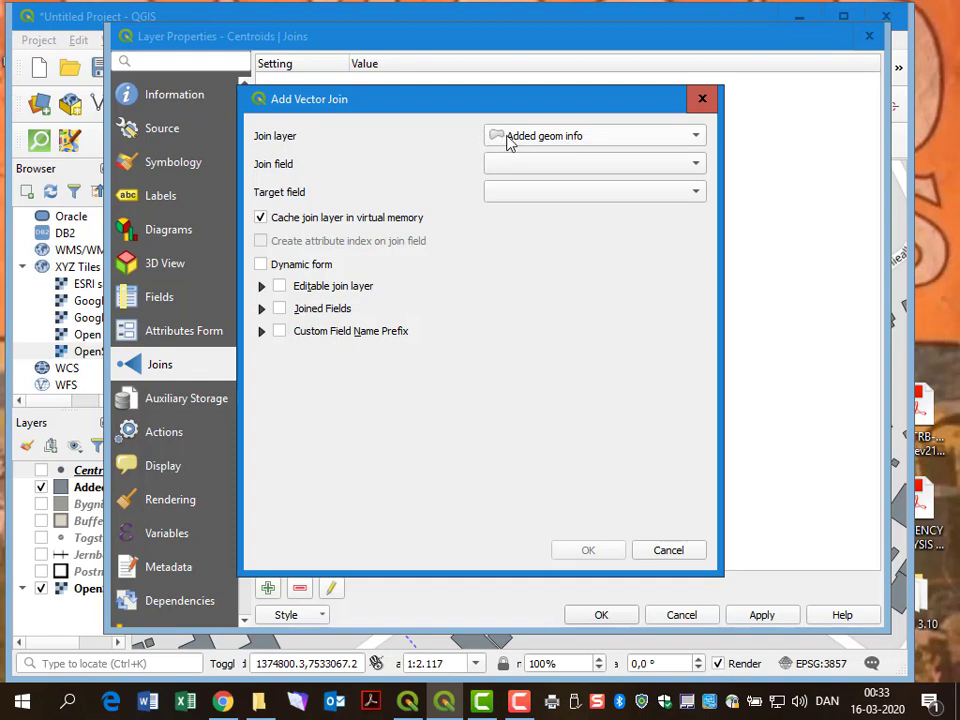
{"action": "left_click", "coordinate": [506, 166]}
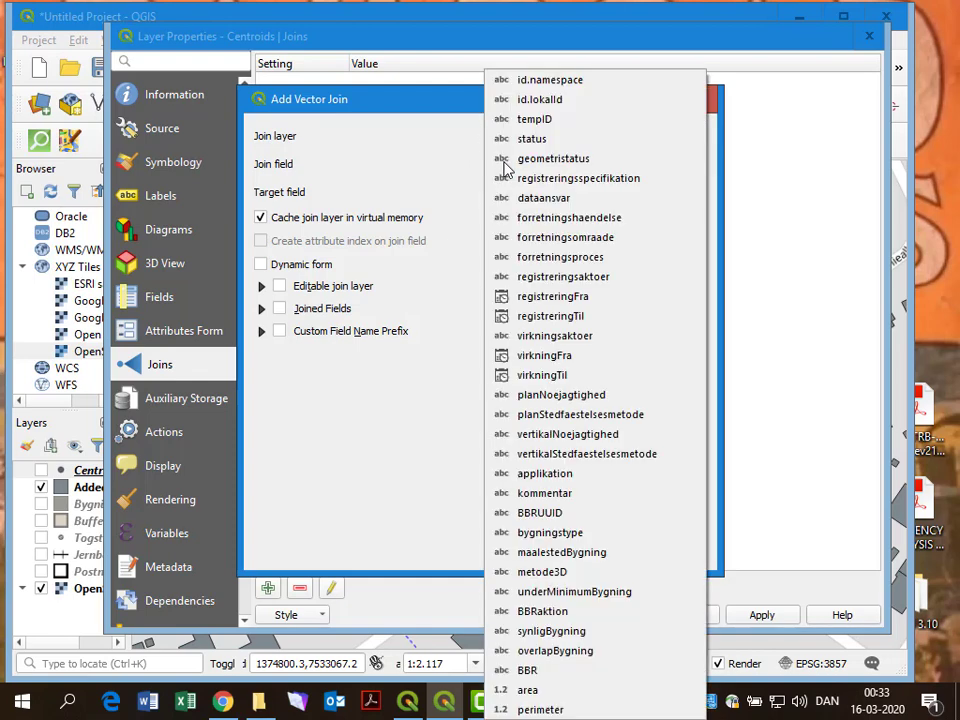
{"action": "left_click", "coordinate": [514, 99]}
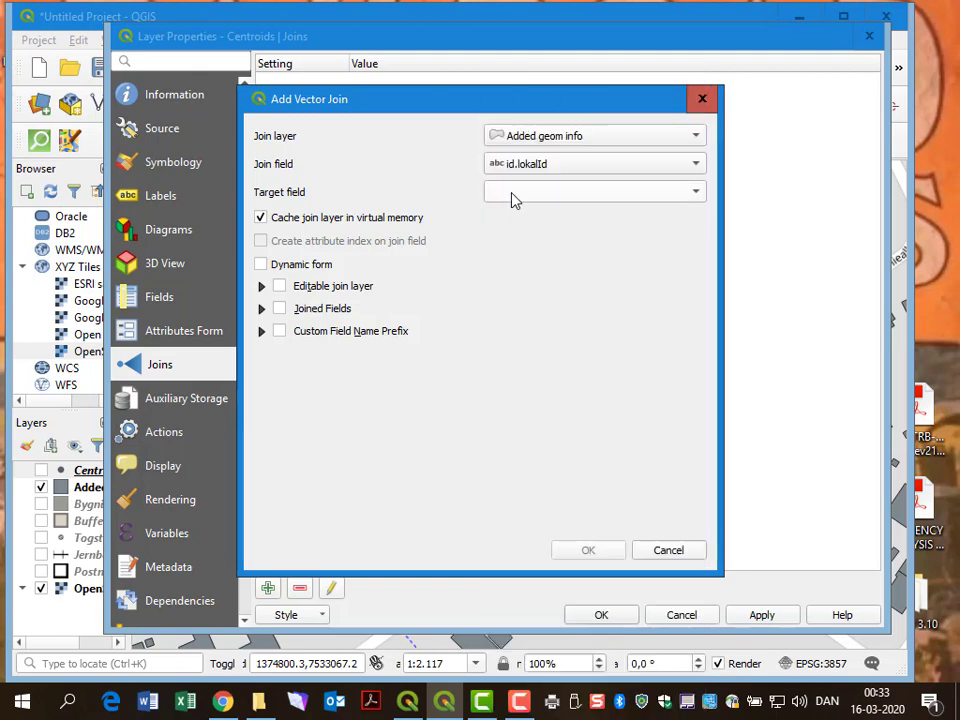
{"action": "left_click", "coordinate": [513, 197]}
{"action": "left_click", "coordinate": [514, 138]}
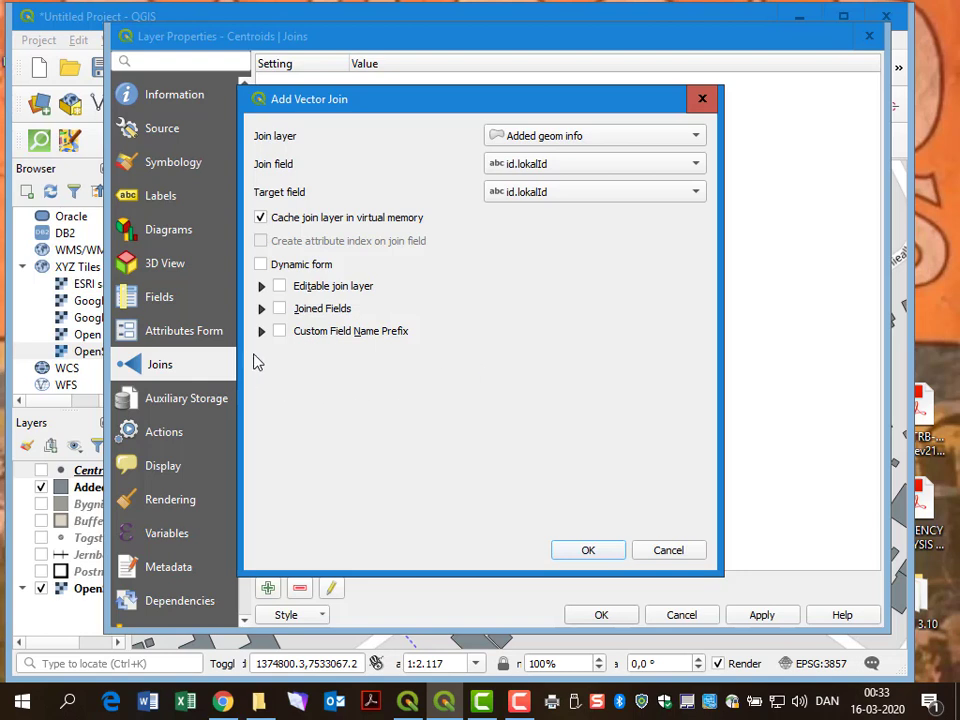
Limit the join's fields to area only, add the join to the Centroids layer, and apply the layer properties
{"action": "left_click", "coordinate": [261, 309]}
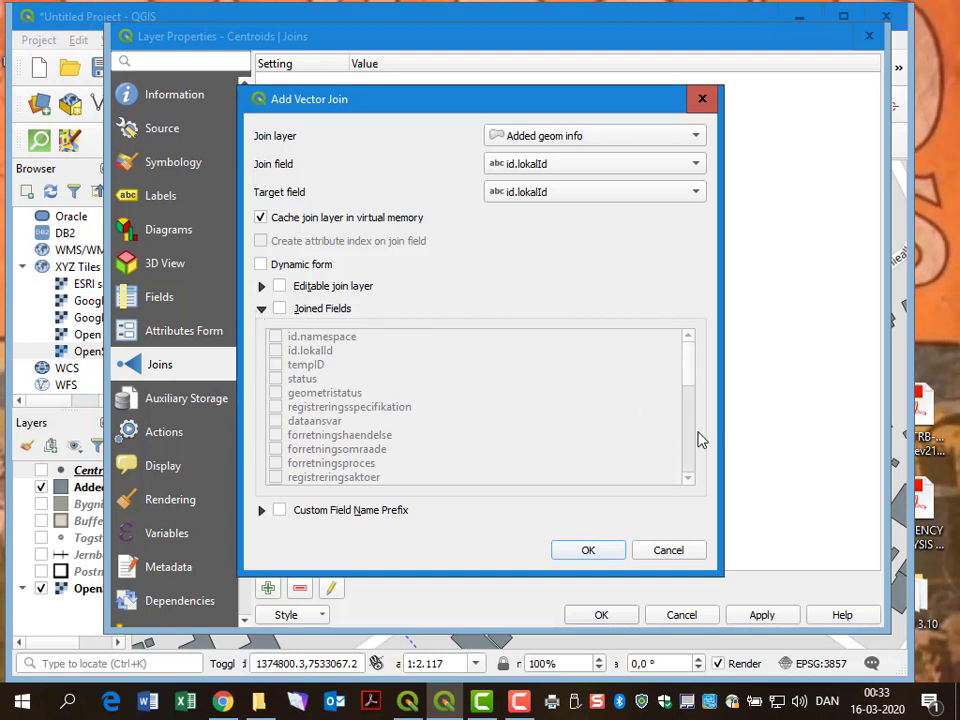
{"action": "left_click", "coordinate": [279, 308]}
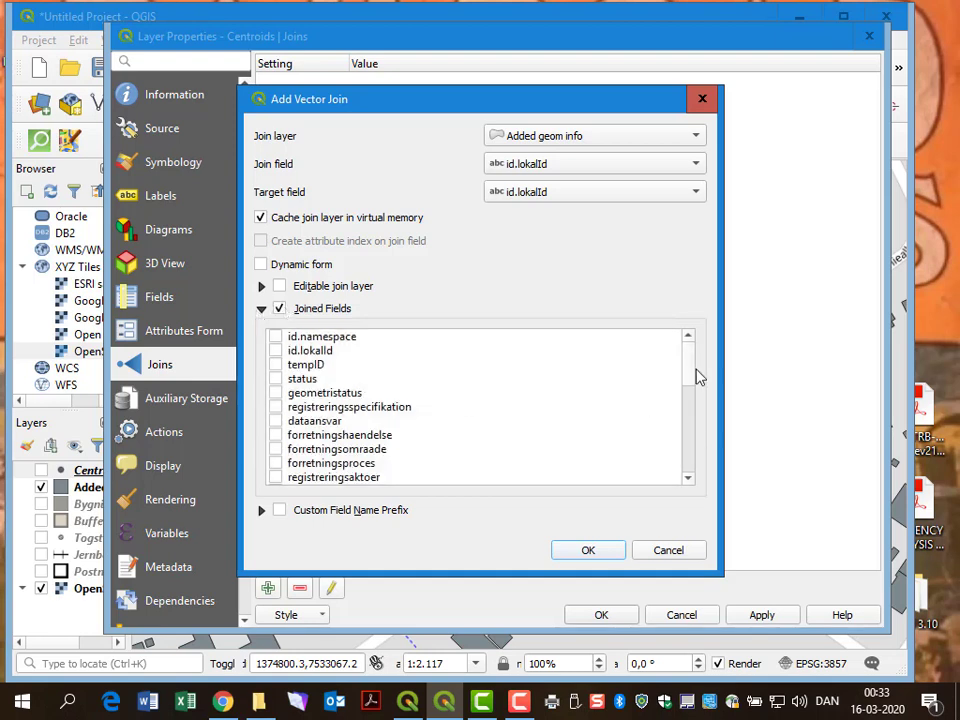
{"action": "left_click", "coordinate": [689, 458]}
{"action": "left_click", "coordinate": [690, 465]}
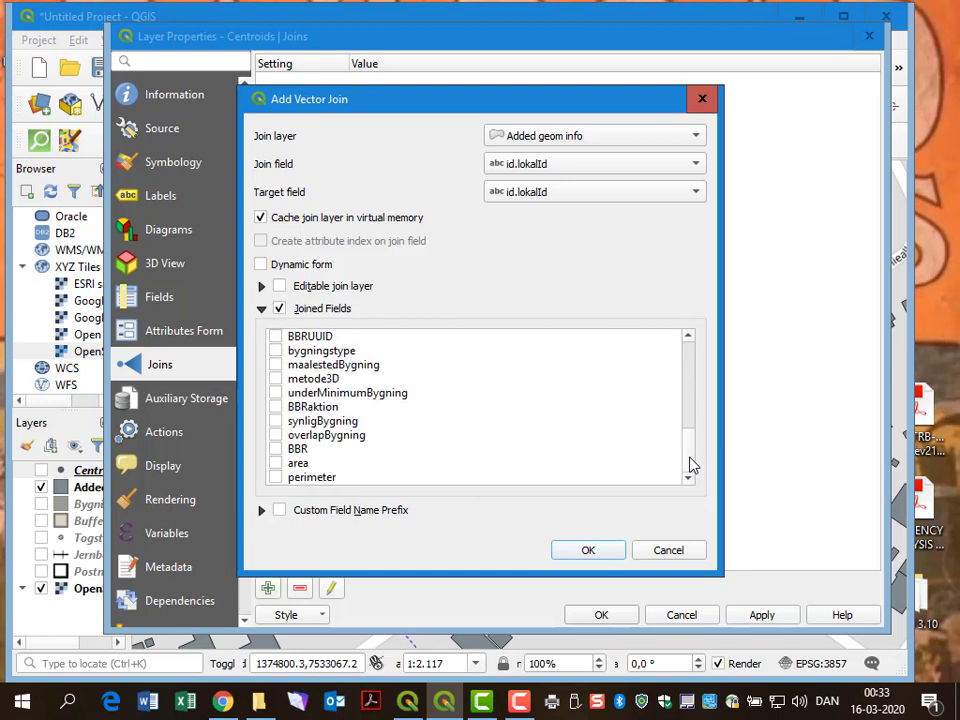
{"action": "left_click", "coordinate": [275, 463]}
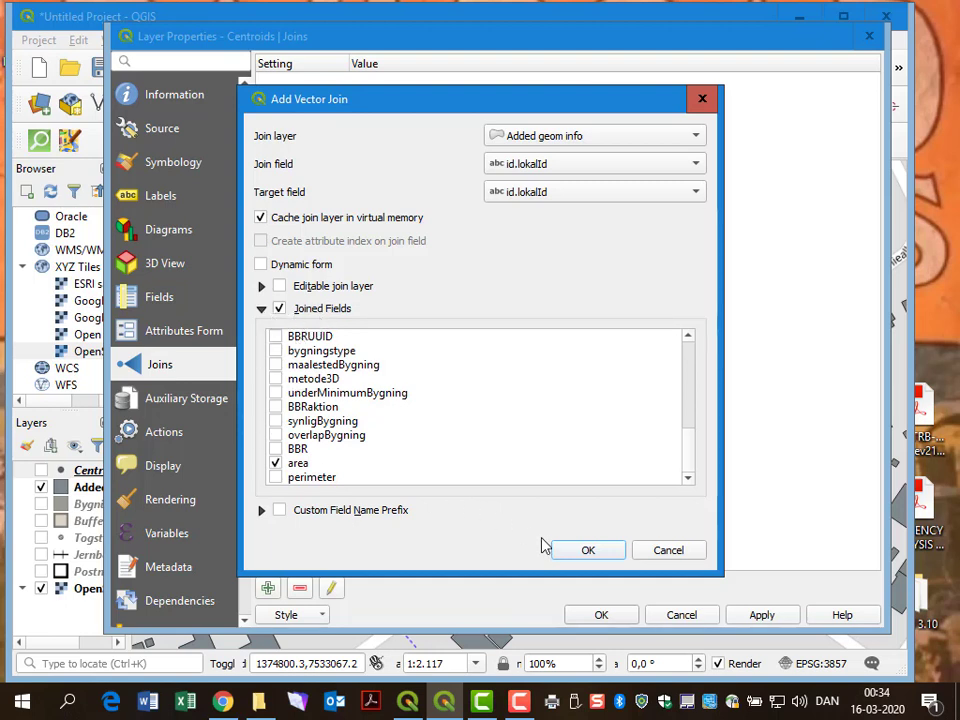
{"action": "left_click", "coordinate": [575, 553]}
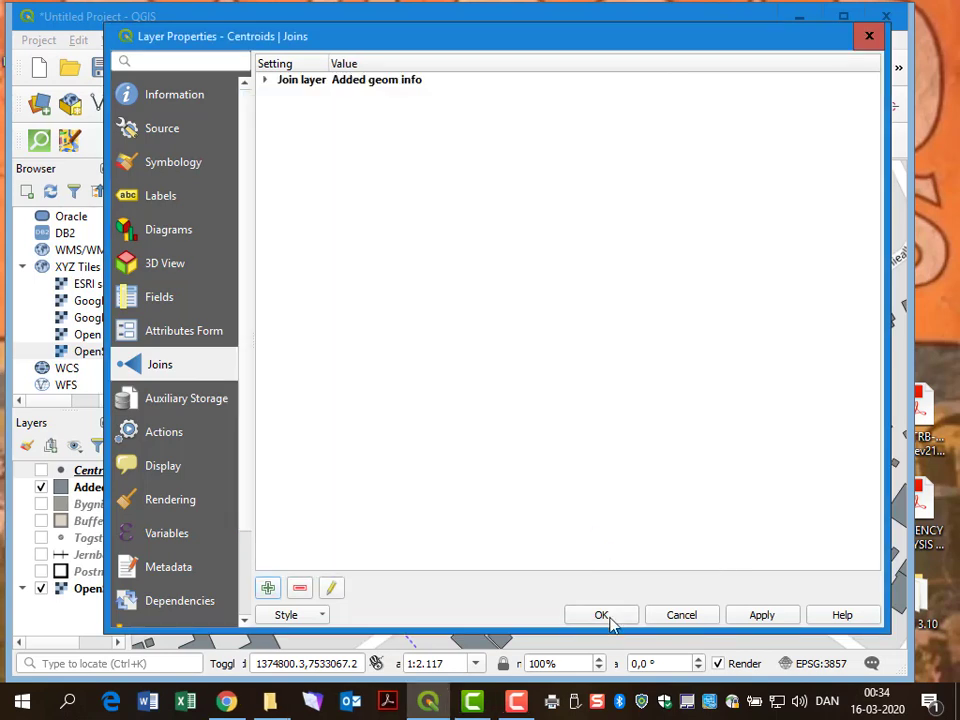
{"action": "left_click", "coordinate": [732, 617]}
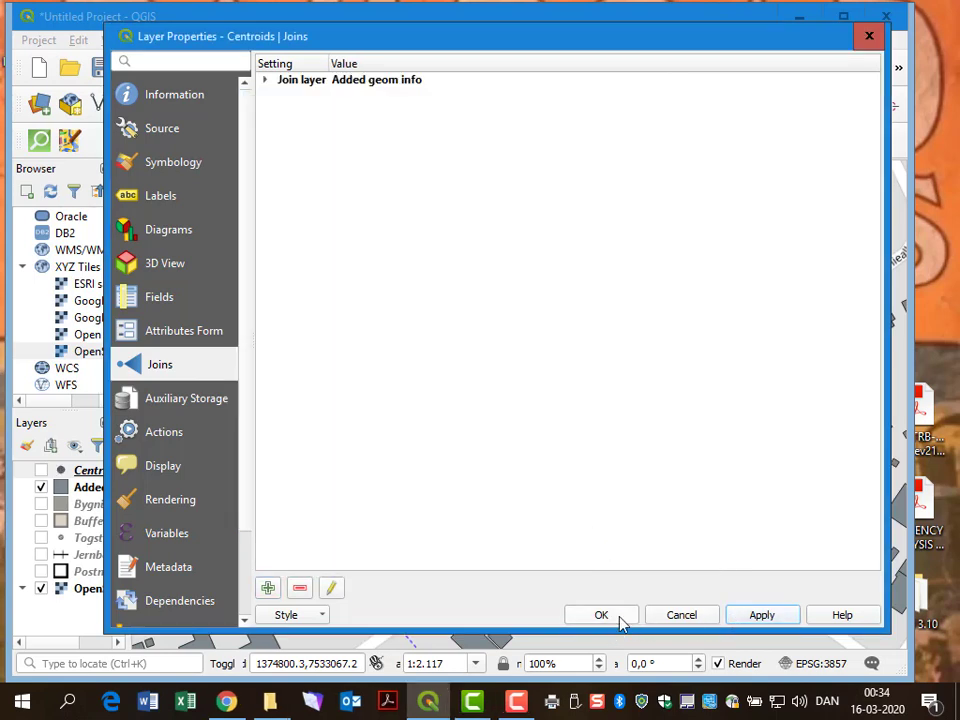
{"action": "left_click", "coordinate": [619, 620]}
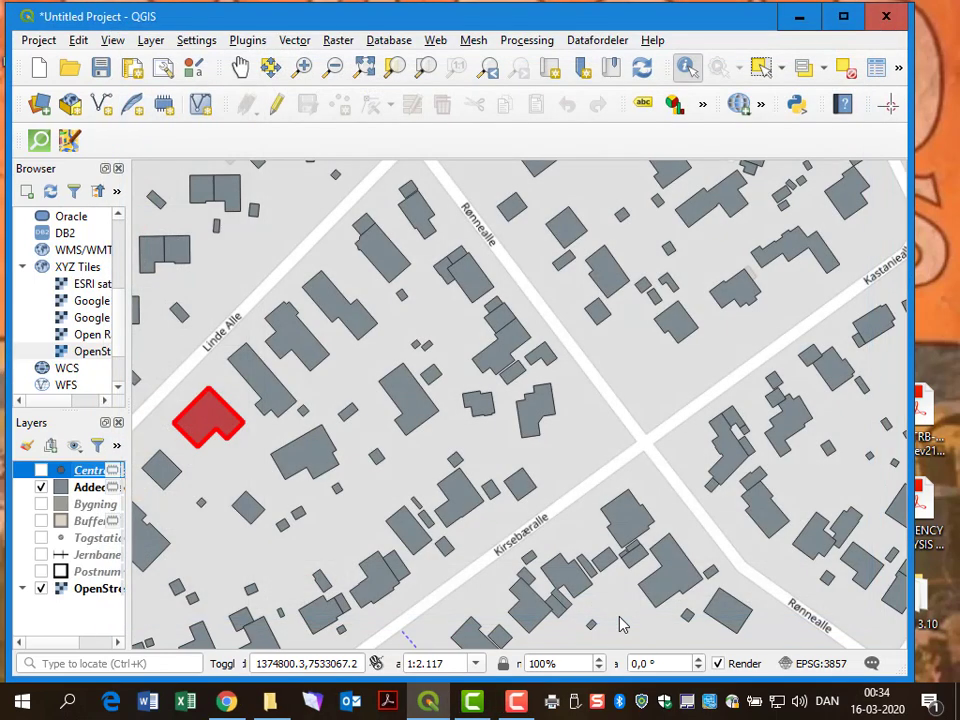
View the joined area column in the Centroids attribute table, and close the table
{"action": "right_click", "coordinate": [100, 471]}
{"action": "left_click", "coordinate": [152, 258]}
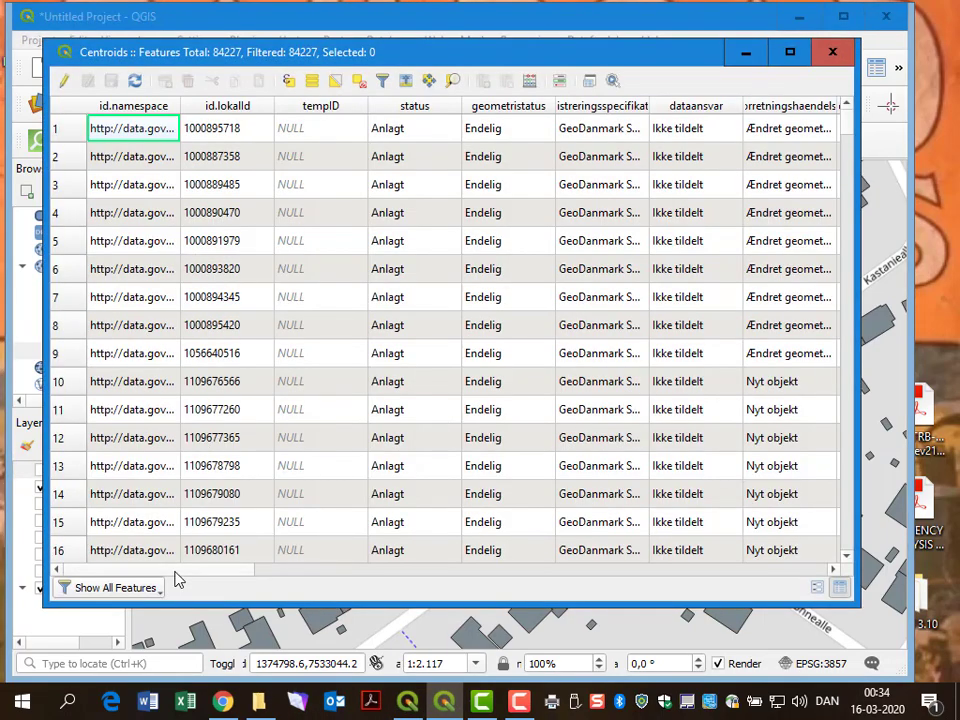
{"action": "left_click_drag", "start_coordinate": [189, 574], "coordinate": [795, 578]}
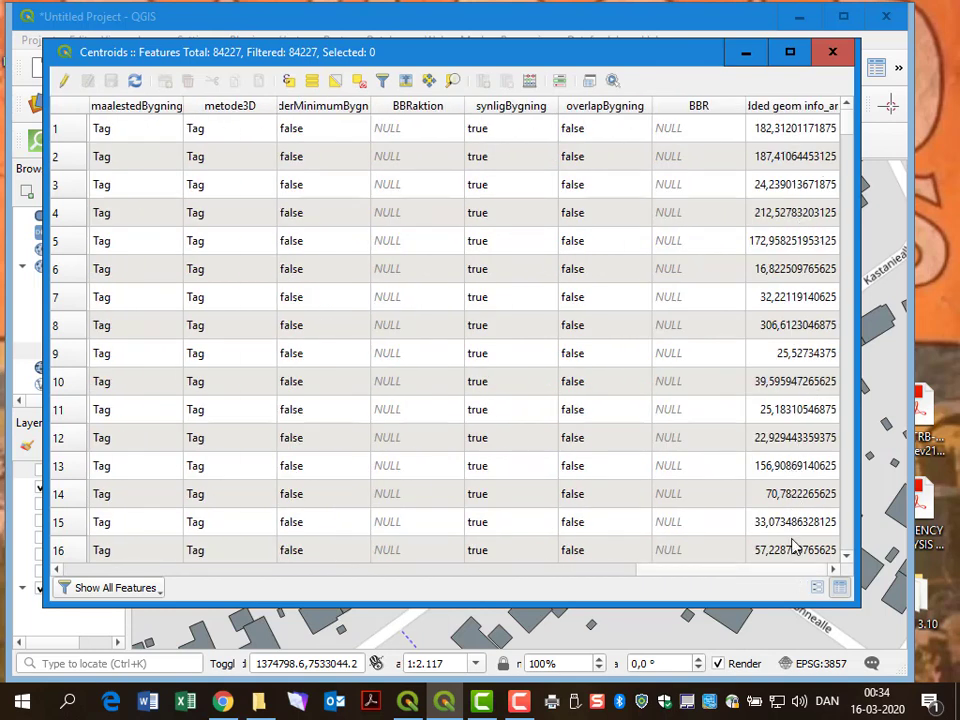
{"action": "left_click", "coordinate": [833, 53]}
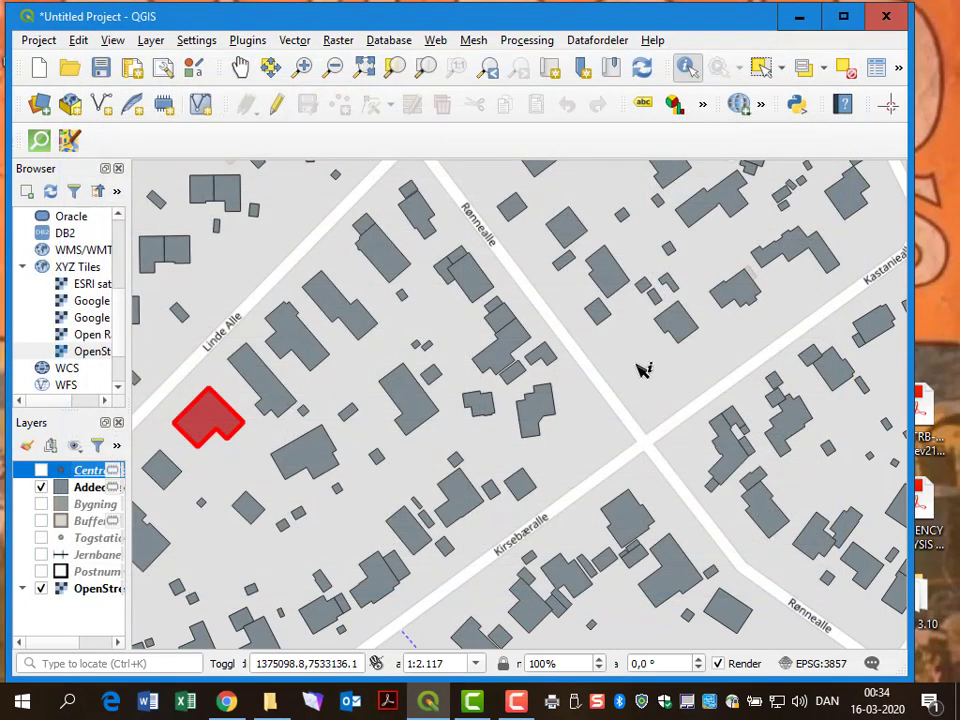
Show the Centroids and Buffered layers on the map and hide the Added geom info layer
{"action": "left_click", "coordinate": [40, 470]}
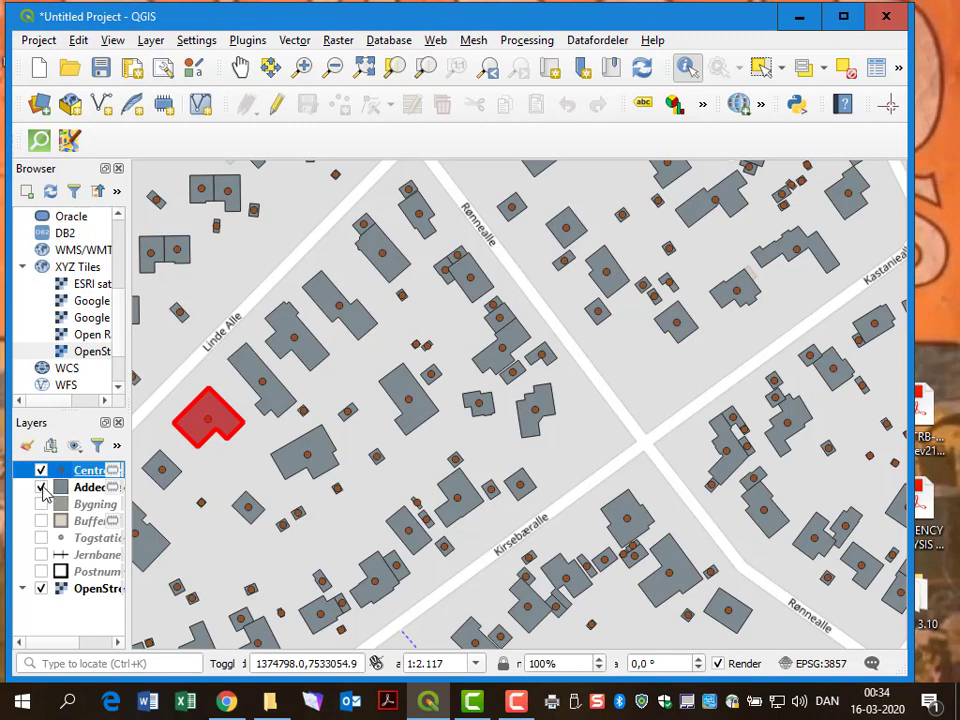
{"action": "left_click", "coordinate": [41, 487]}
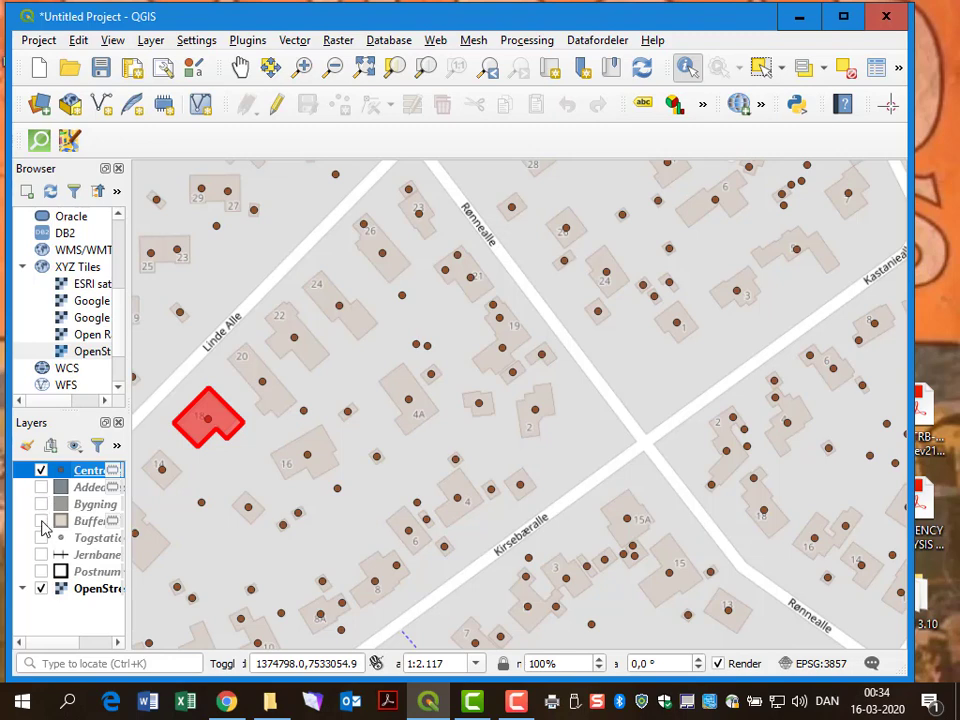
{"action": "left_click", "coordinate": [41, 521]}
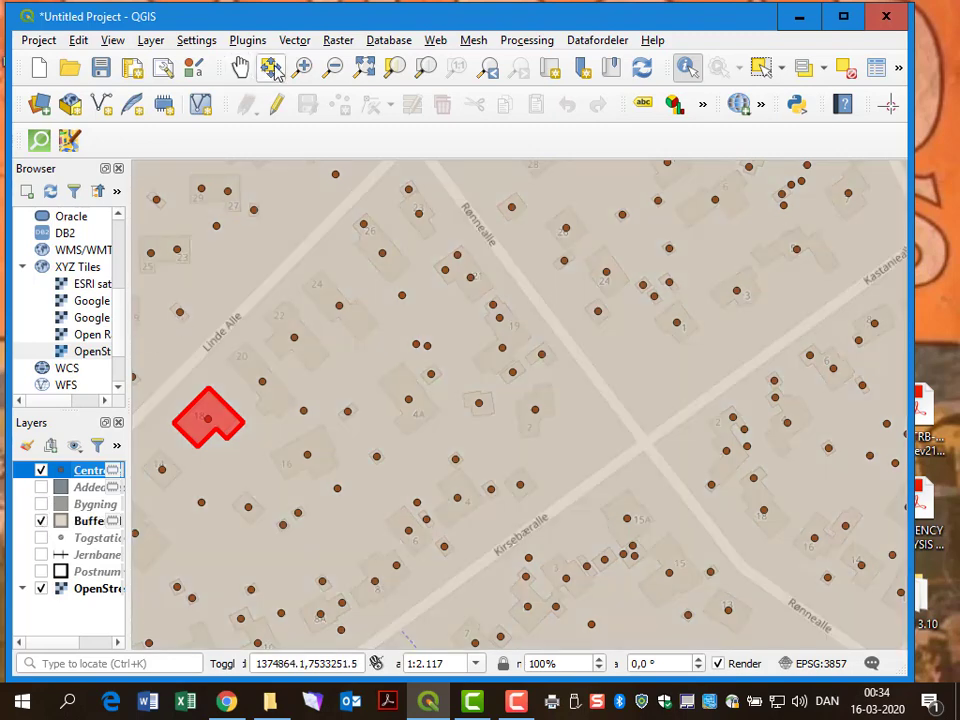
{"action": "left_click", "coordinate": [333, 69]}
{"action": "left_click", "coordinate": [382, 284]}
{"action": "left_click", "coordinate": [382, 284]}
{"action": "left_click", "coordinate": [382, 284]}
{"action": "left_click", "coordinate": [382, 284]}
{"action": "left_click", "coordinate": [382, 284]}
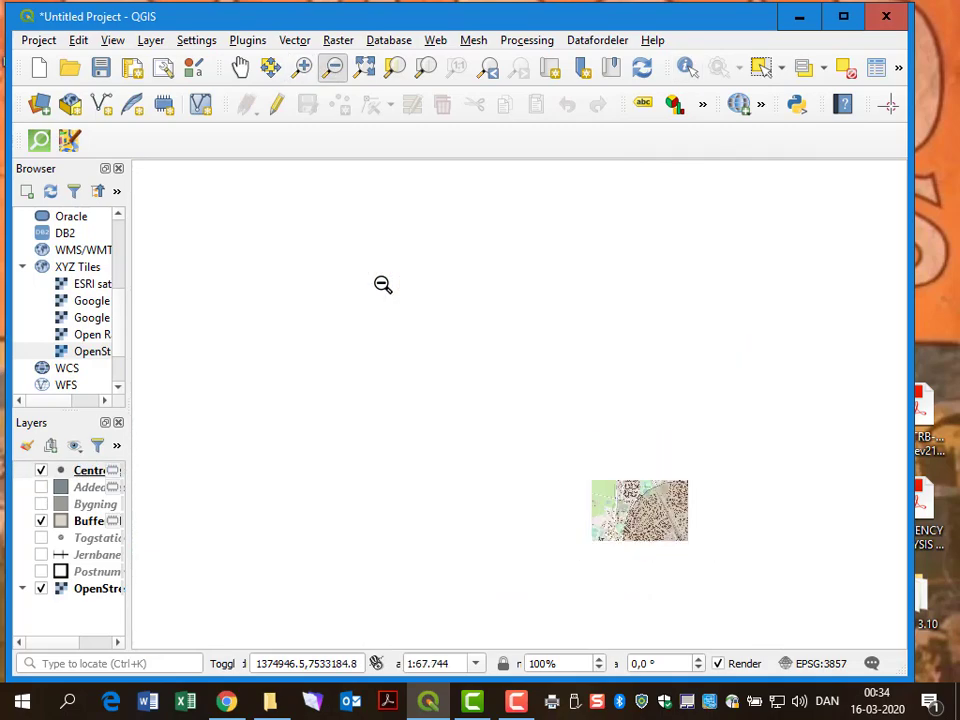
{"action": "left_click", "coordinate": [428, 348]}
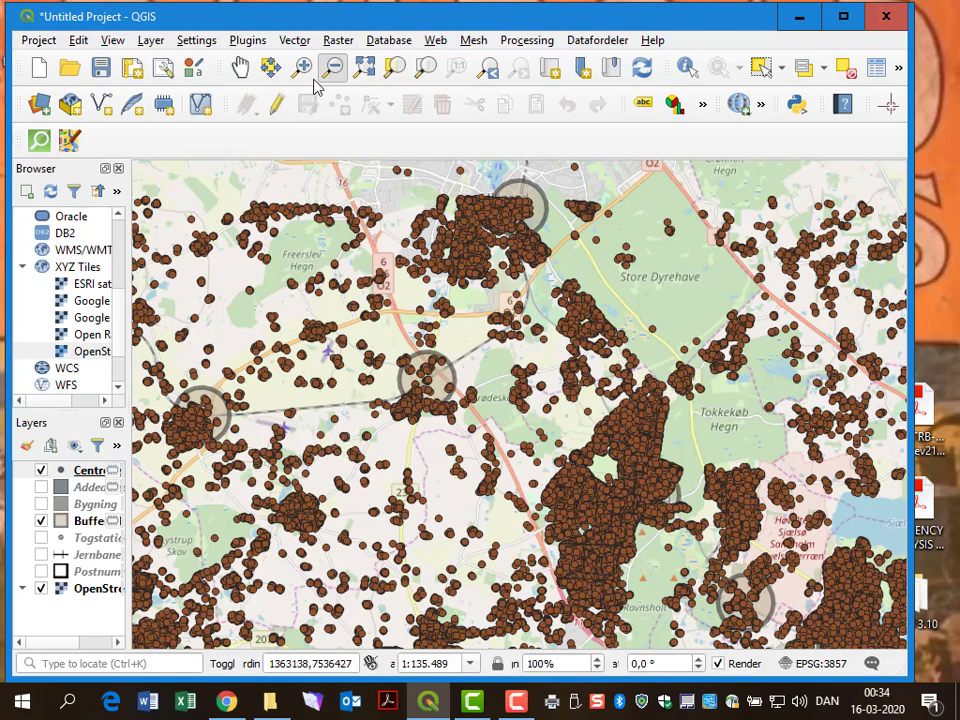
Move the Centroids layer directly below the Buffered layer in the layer order
{"action": "left_click", "coordinate": [240, 67]}
{"action": "left_click_drag", "start_coordinate": [553, 442], "coordinate": [418, 439]}
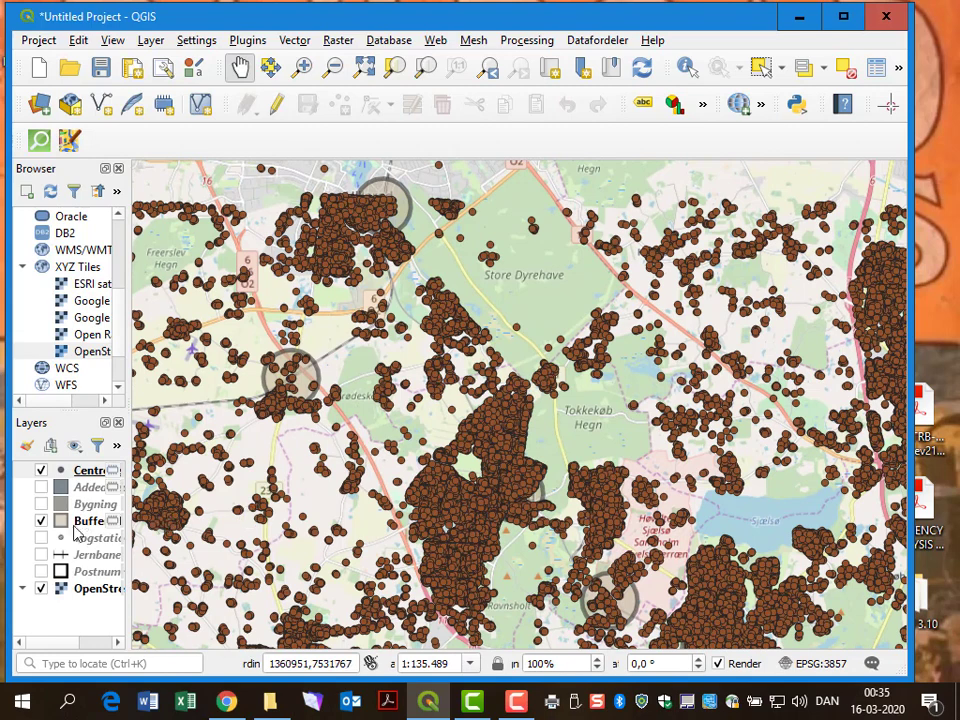
{"action": "left_click_drag", "start_coordinate": [88, 472], "coordinate": [86, 538]}
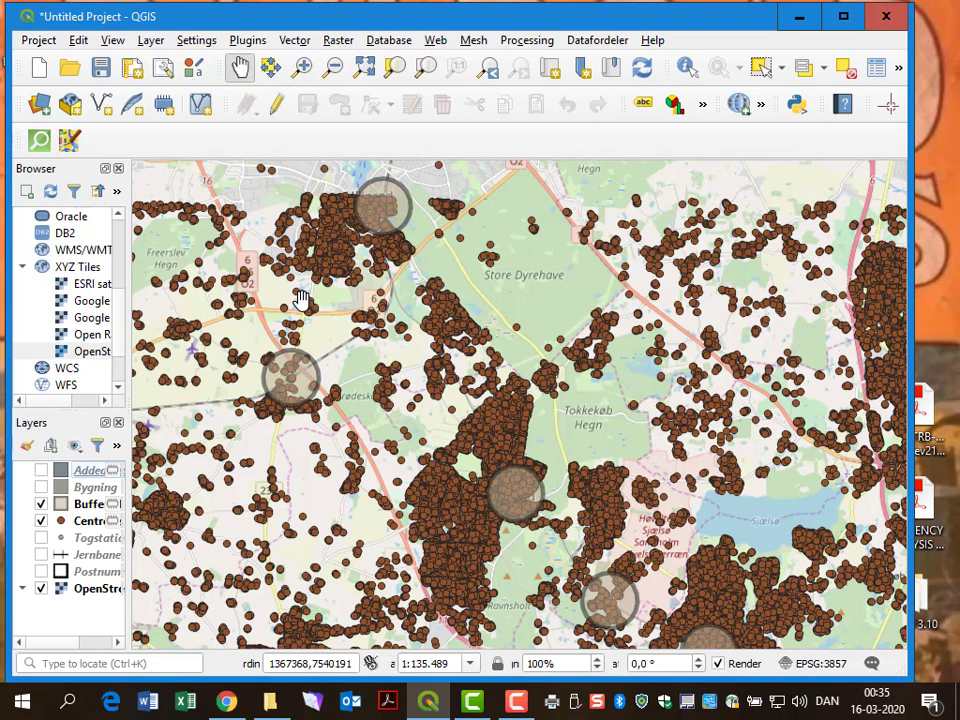
Set up Count Points in Polygon with Buffered as the polygon layer and Centroids as the point layer
{"action": "left_click", "coordinate": [294, 42]}
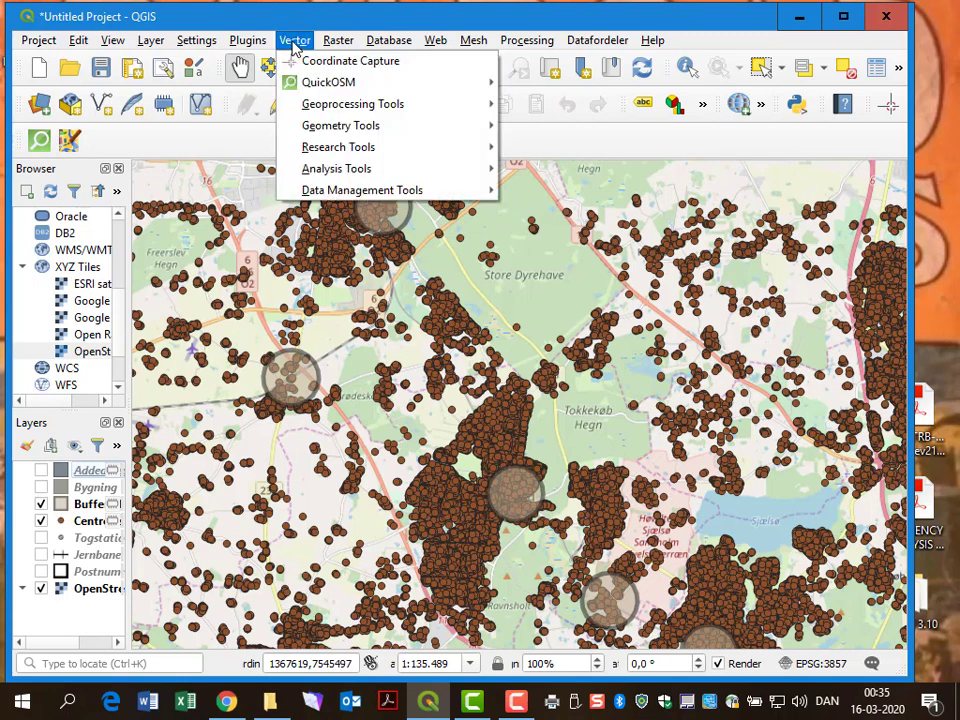
{"action": "mouse_move", "coordinate": [314, 178]}
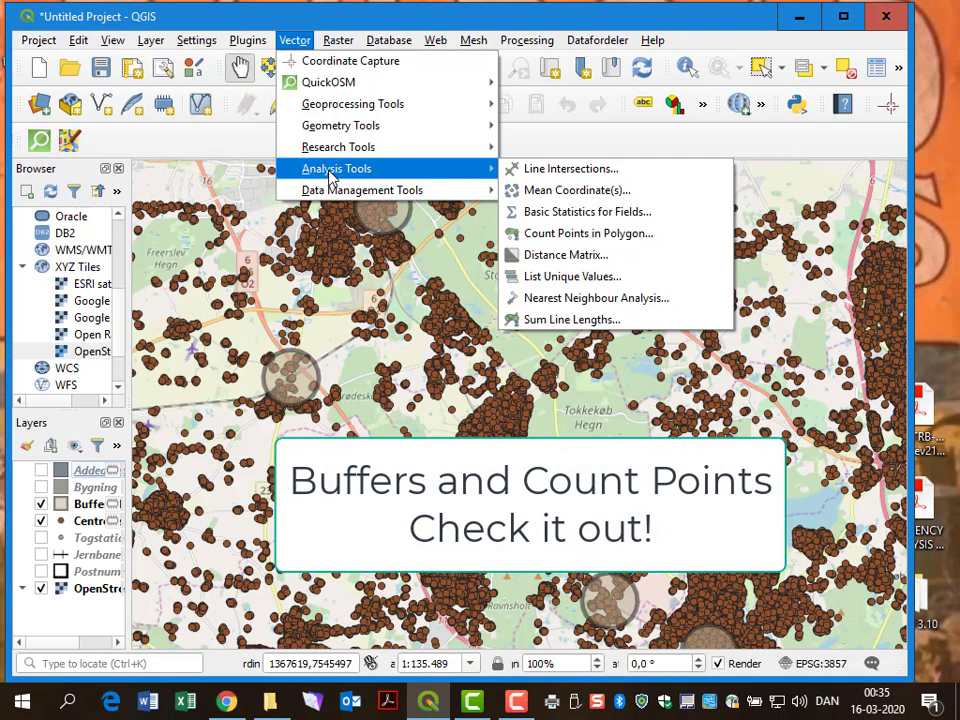
{"action": "left_click", "coordinate": [540, 235]}
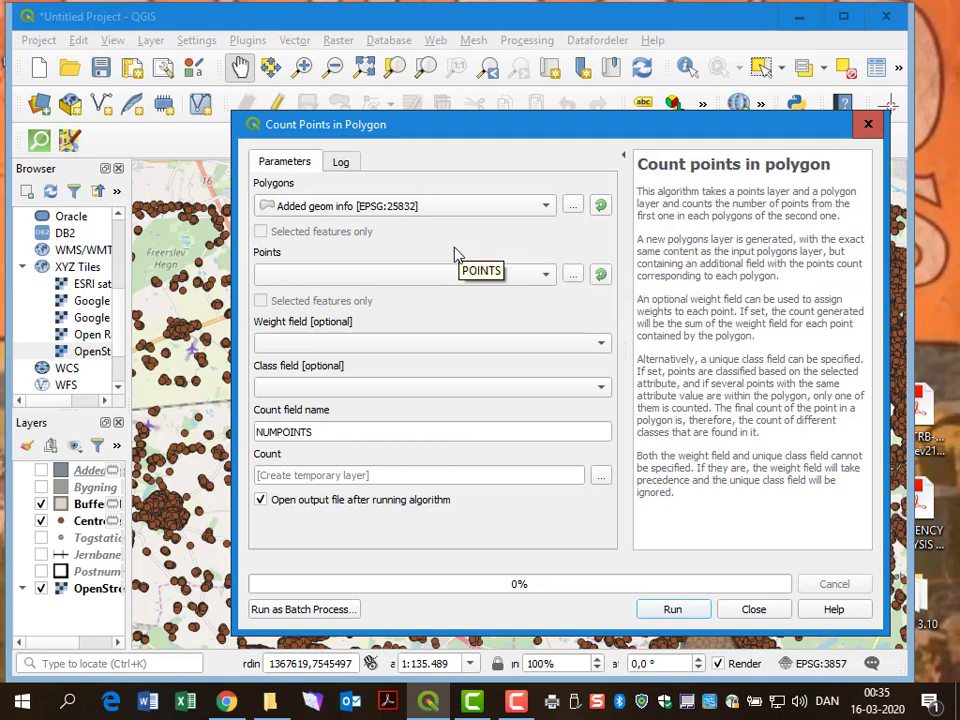
{"action": "left_click", "coordinate": [445, 206]}
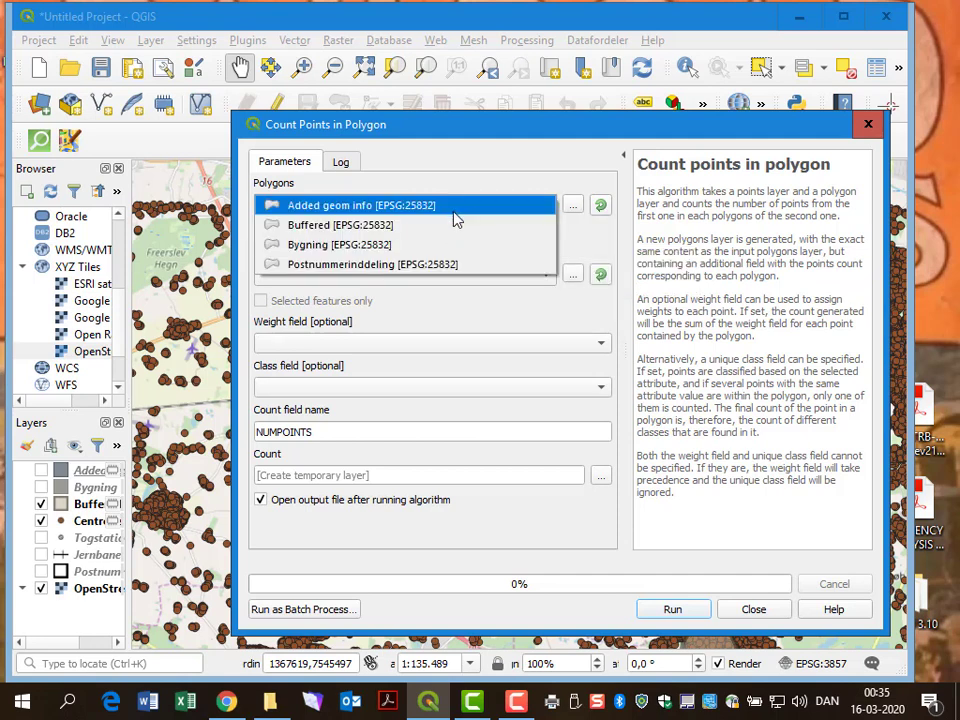
{"action": "left_click", "coordinate": [452, 232]}
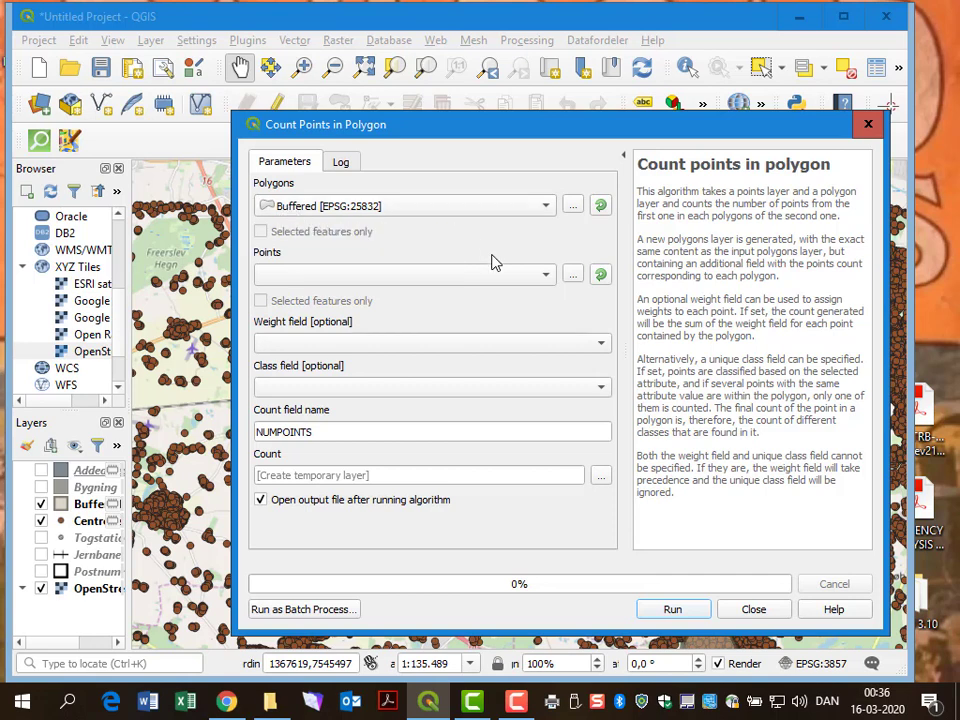
{"action": "left_click", "coordinate": [546, 280]}
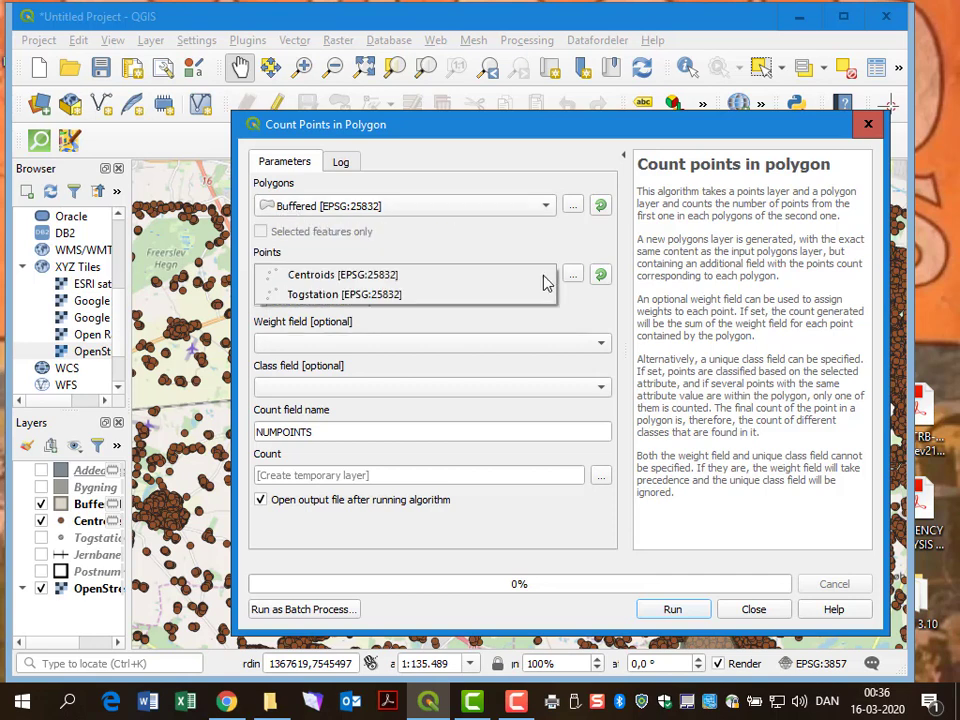
{"action": "left_click", "coordinate": [492, 283]}
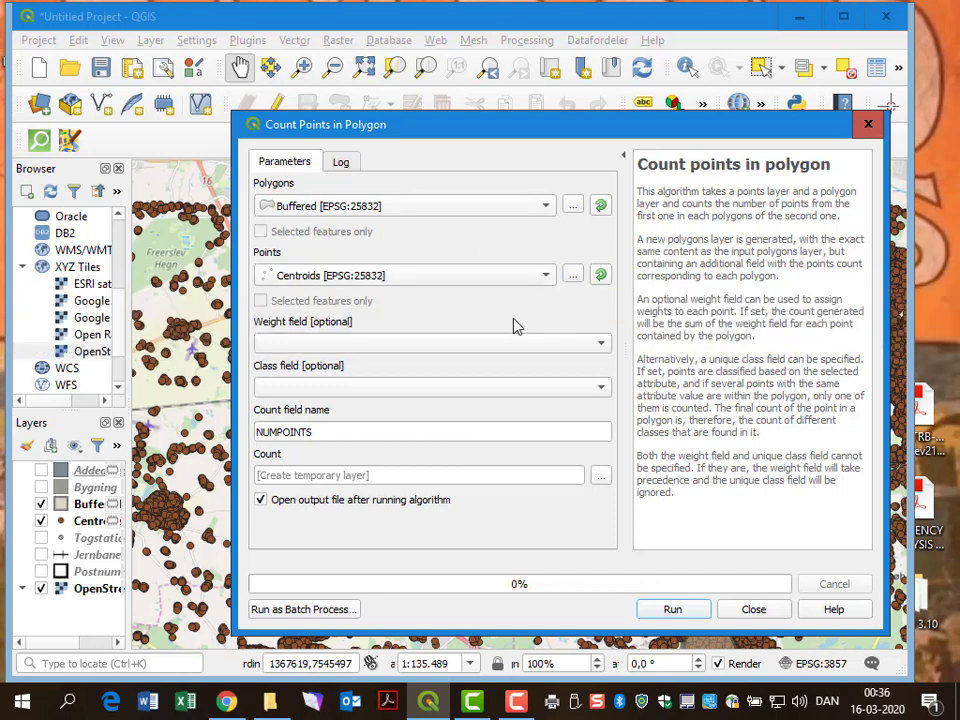
Weight the count by Added geom info_area, name the count field Sum Area, run the algorithm to a temporary layer, and close it
{"action": "left_click", "coordinate": [423, 348]}
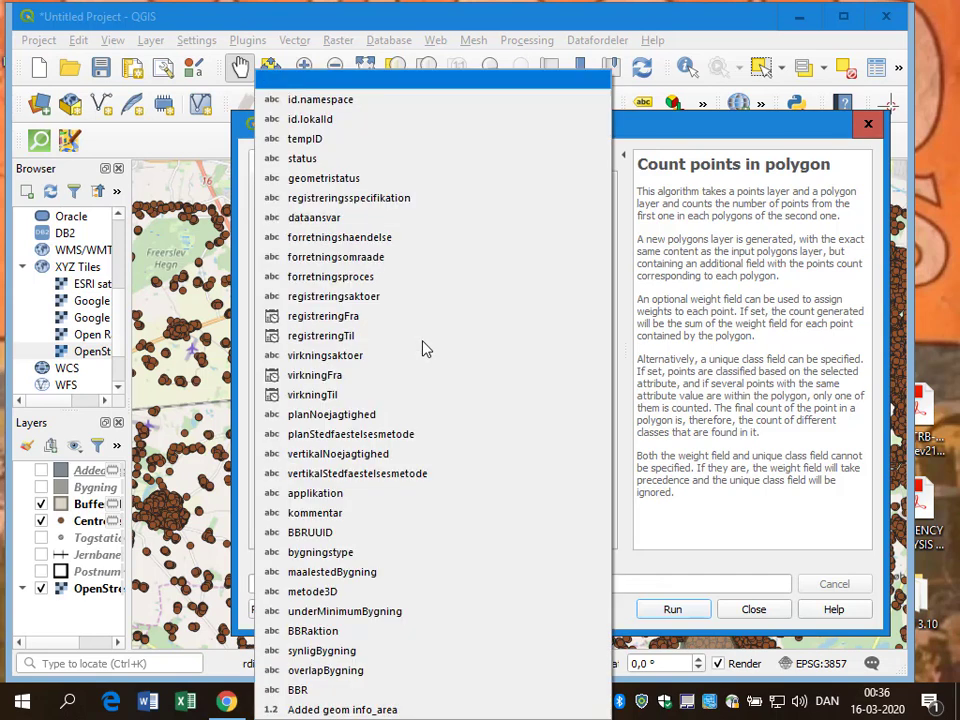
{"action": "left_click", "coordinate": [400, 710]}
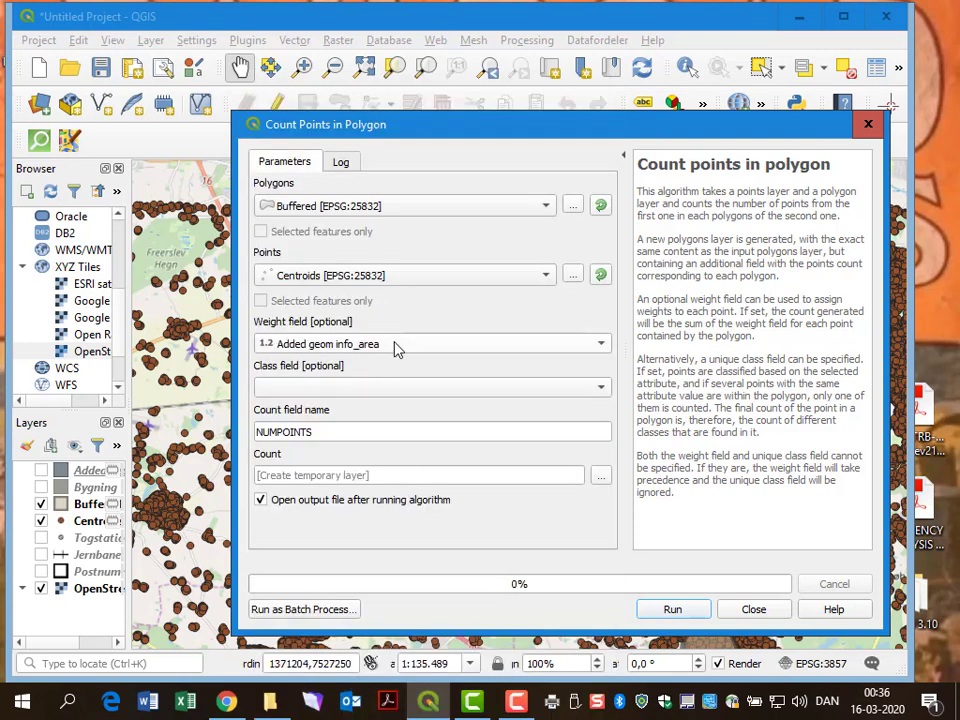
{"action": "double_click", "coordinate": [364, 436]}
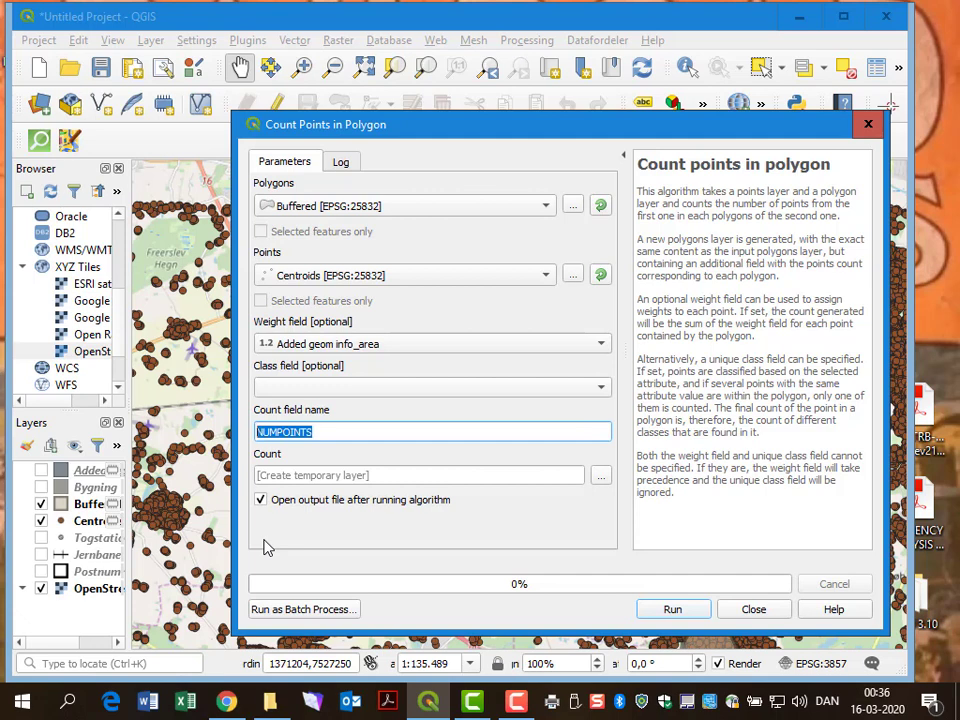
{"action": "type", "text": "Sum Area"}
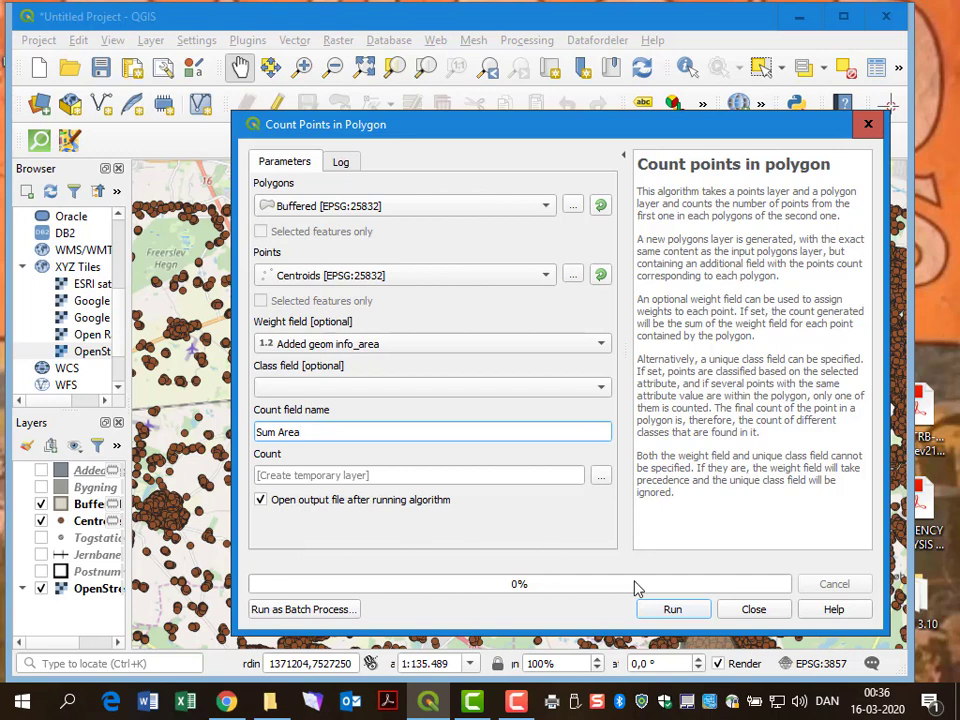
{"action": "left_click", "coordinate": [664, 612]}
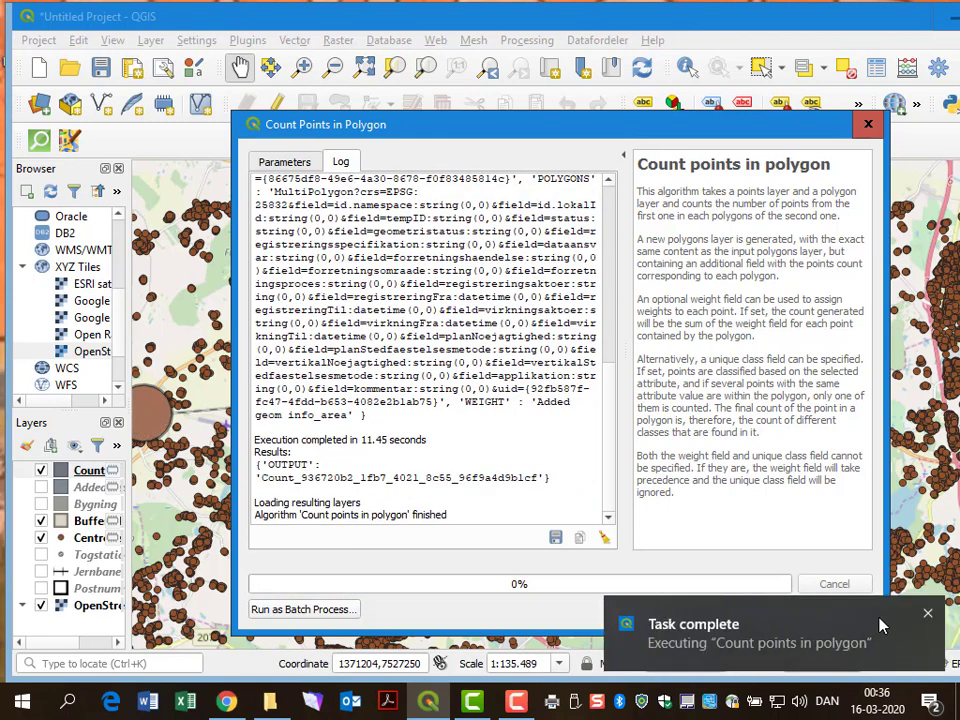
{"action": "left_click", "coordinate": [928, 614]}
{"action": "left_click", "coordinate": [770, 615]}
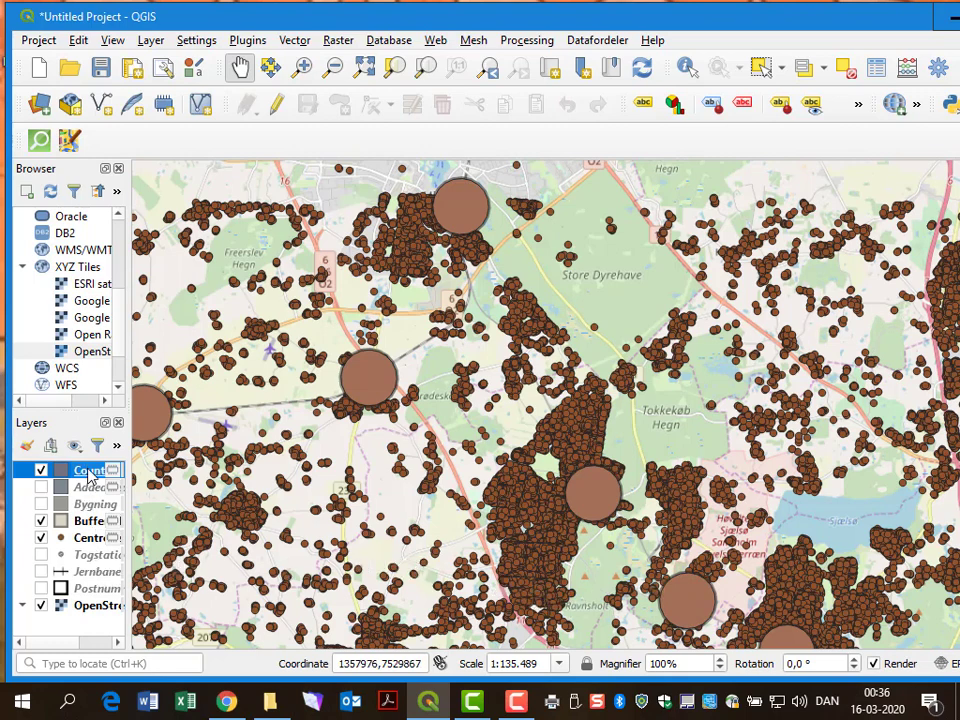
Hide the Buffered layer and move the Count layer directly below Centroids in the layer order
{"action": "left_click", "coordinate": [41, 521]}
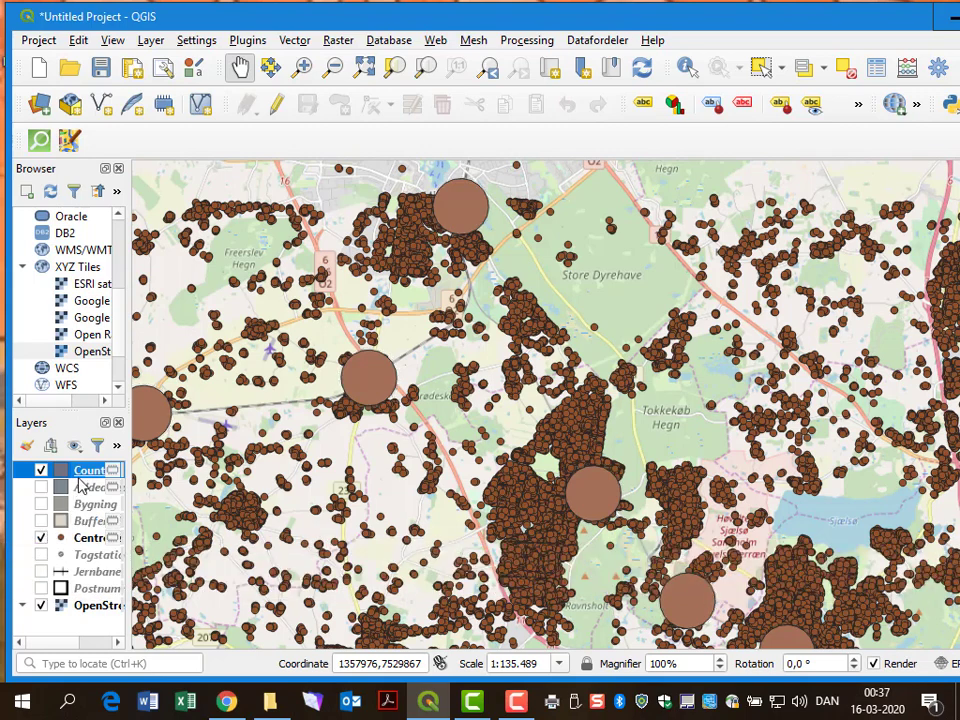
{"action": "left_click_drag", "start_coordinate": [85, 478], "coordinate": [85, 558]}
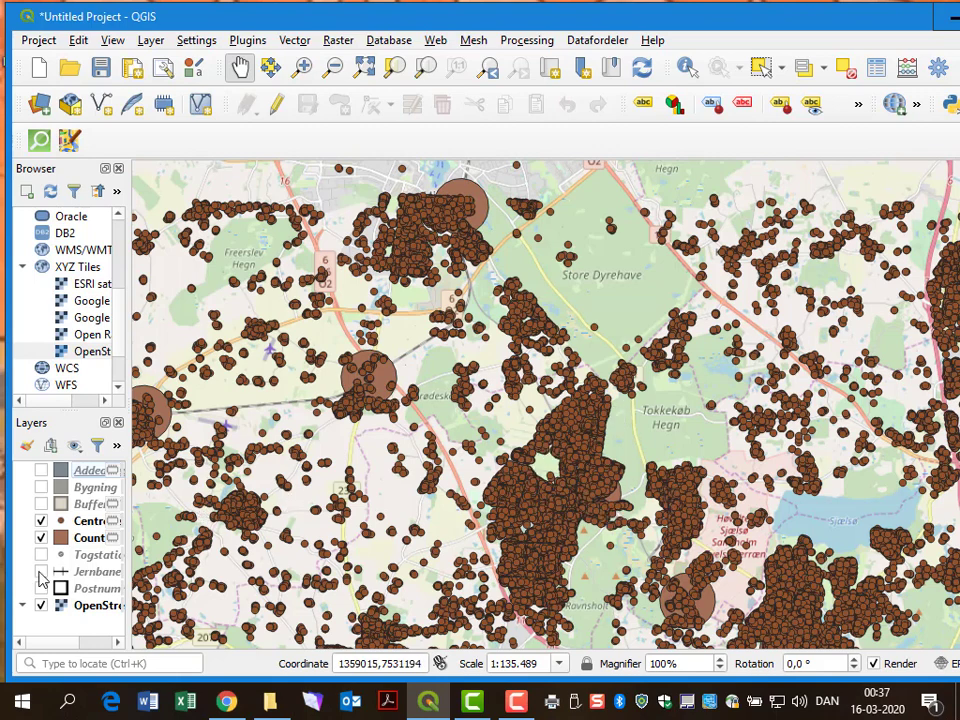
Identify the Count layer's station buffer circle southwest of Tokkekøb Hegn to view its attributes
{"action": "left_click", "coordinate": [90, 538]}
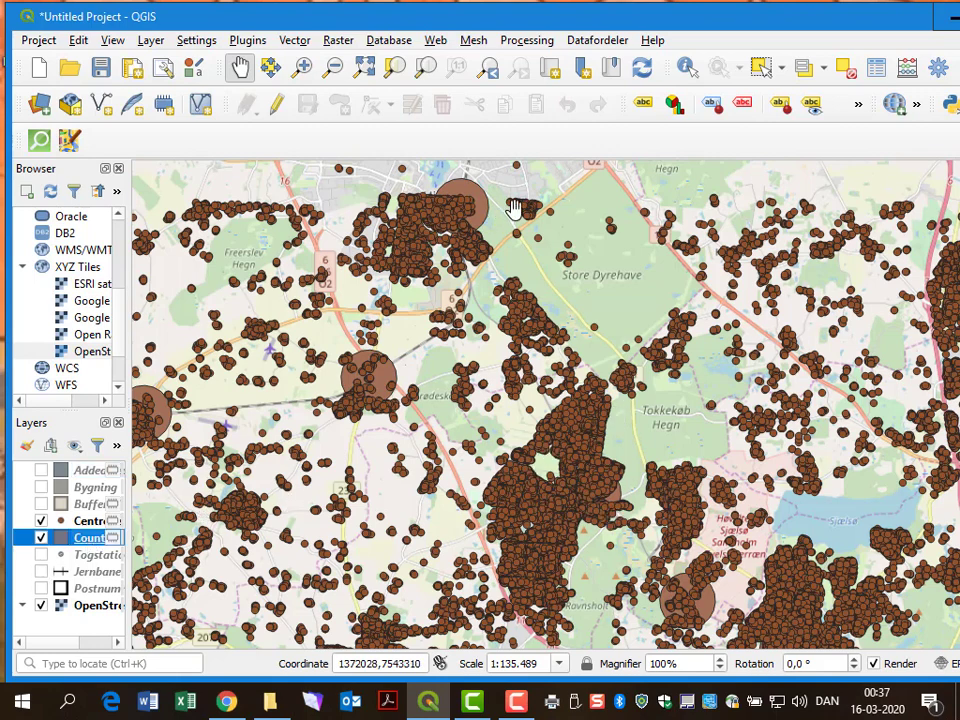
{"action": "left_click", "coordinate": [687, 70]}
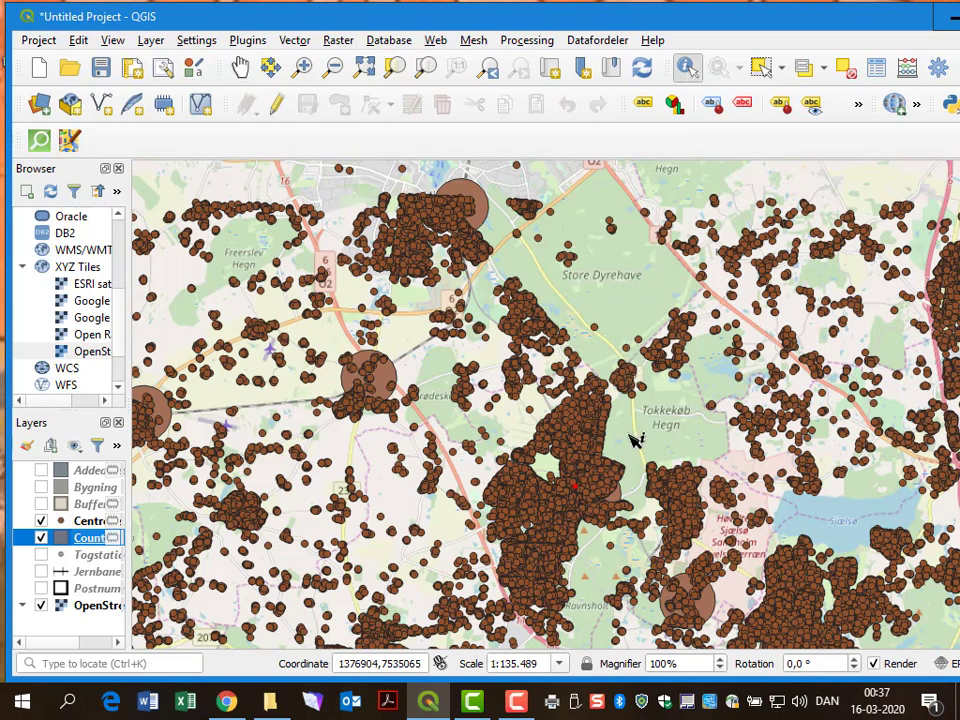
{"action": "left_click", "coordinate": [619, 500]}
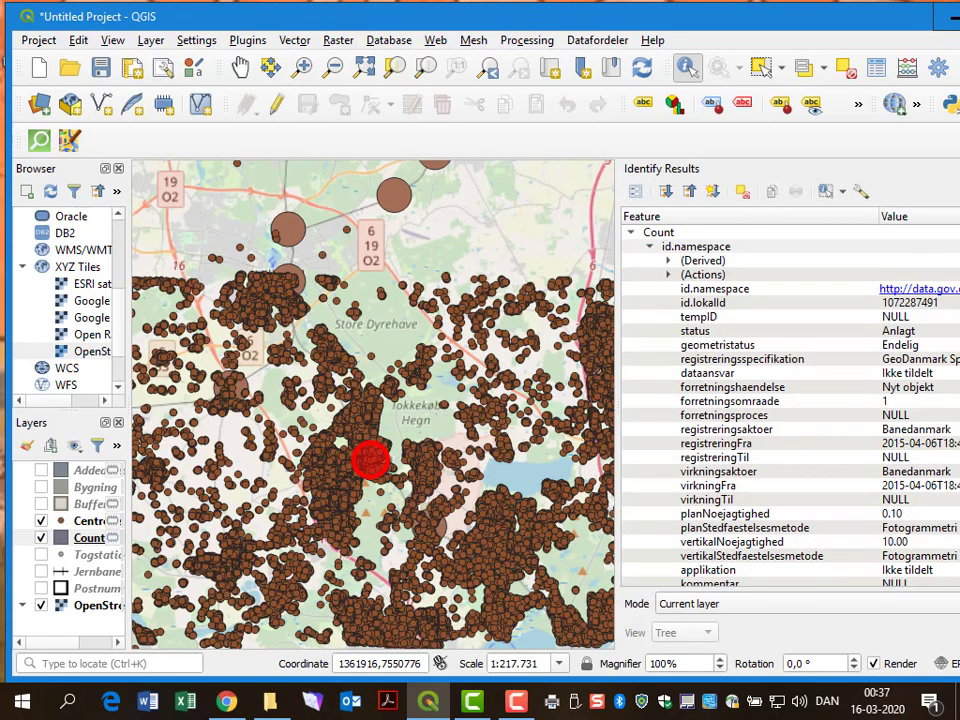
Fit the whole window on the screen and check the Sum Area attribute of the identified station buffer
{"action": "left_click_drag", "start_coordinate": [1, 222], "coordinate": [133, 222]}
{"action": "left_click_drag", "start_coordinate": [316, 15], "coordinate": [188, 15]}
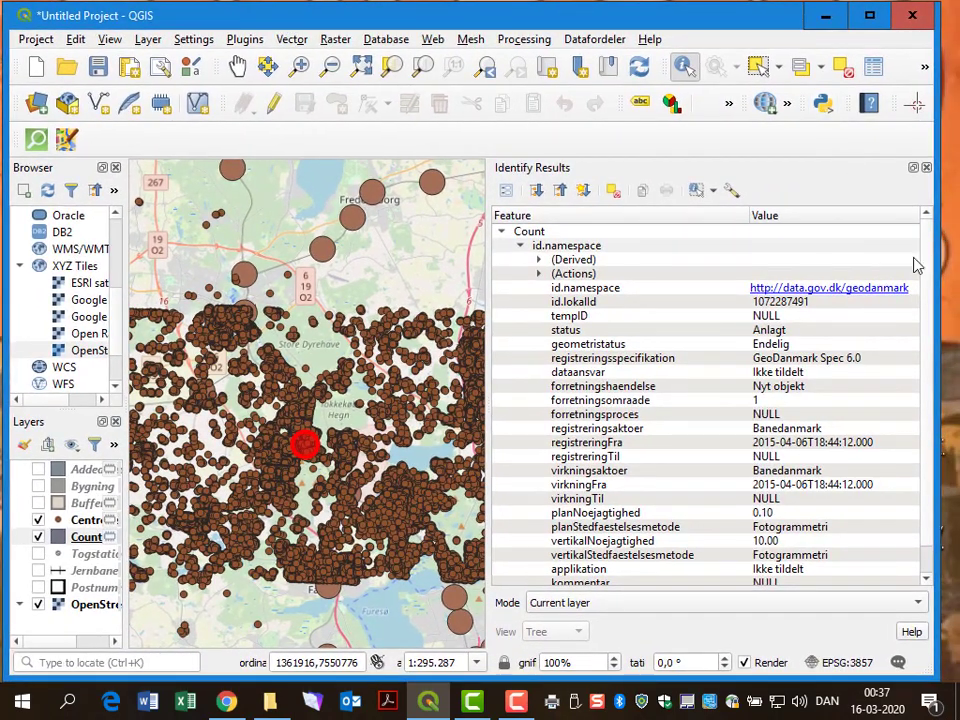
{"action": "scroll", "coordinate": [930, 250], "scroll_direction": "down", "scroll_amount": 1}
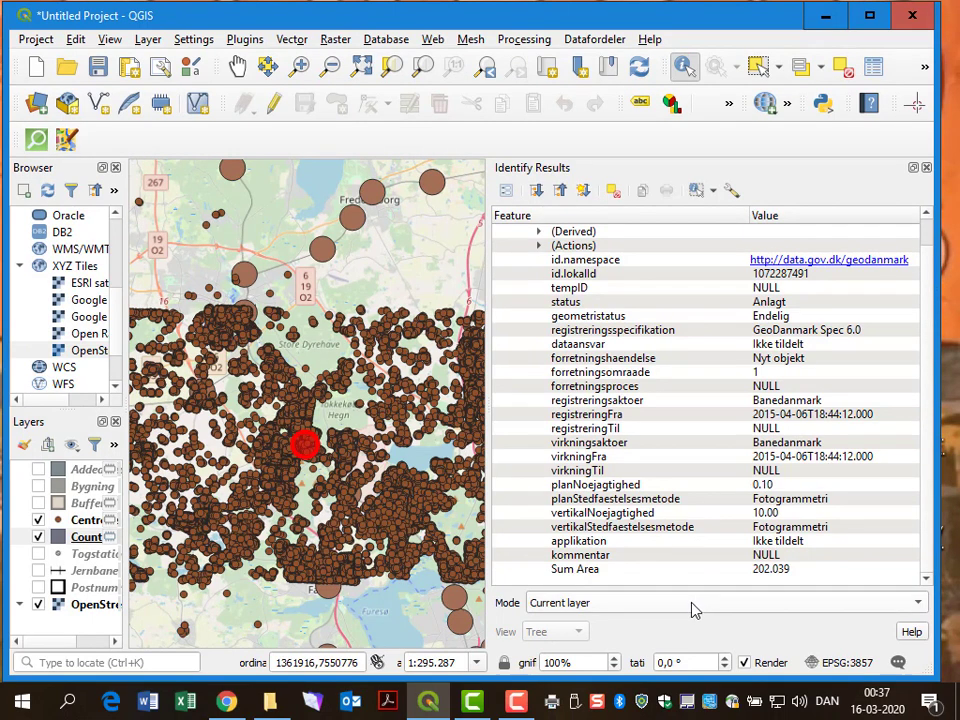
{"action": "left_click", "coordinate": [608, 570]}
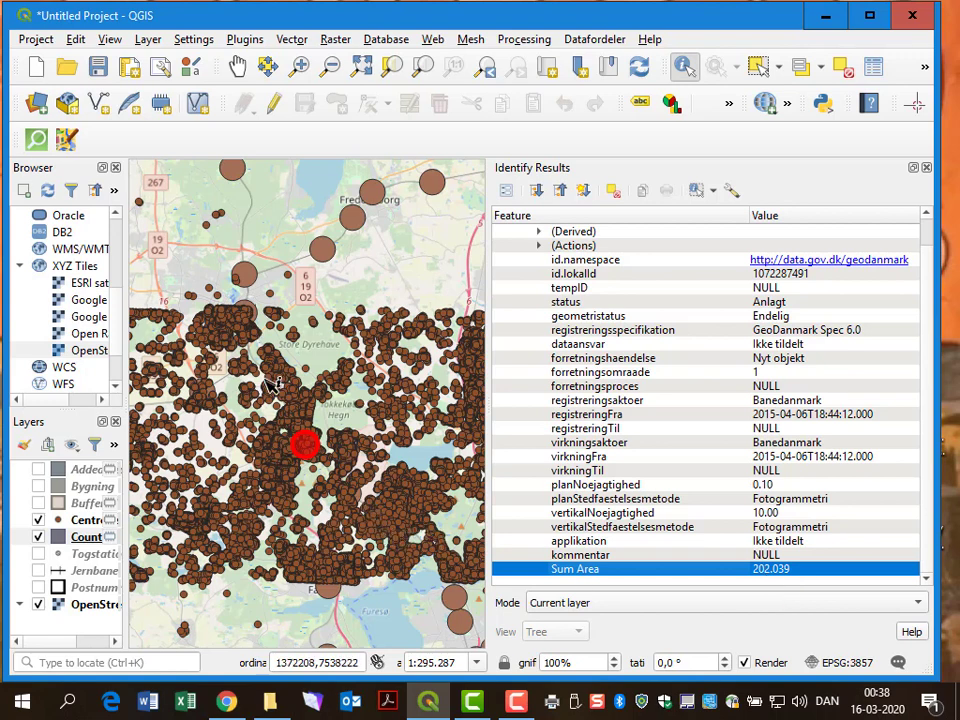
Identify the Count layer's station buffer just north of the dense centroid block and check its Sum Area
{"action": "left_click", "coordinate": [256, 279]}
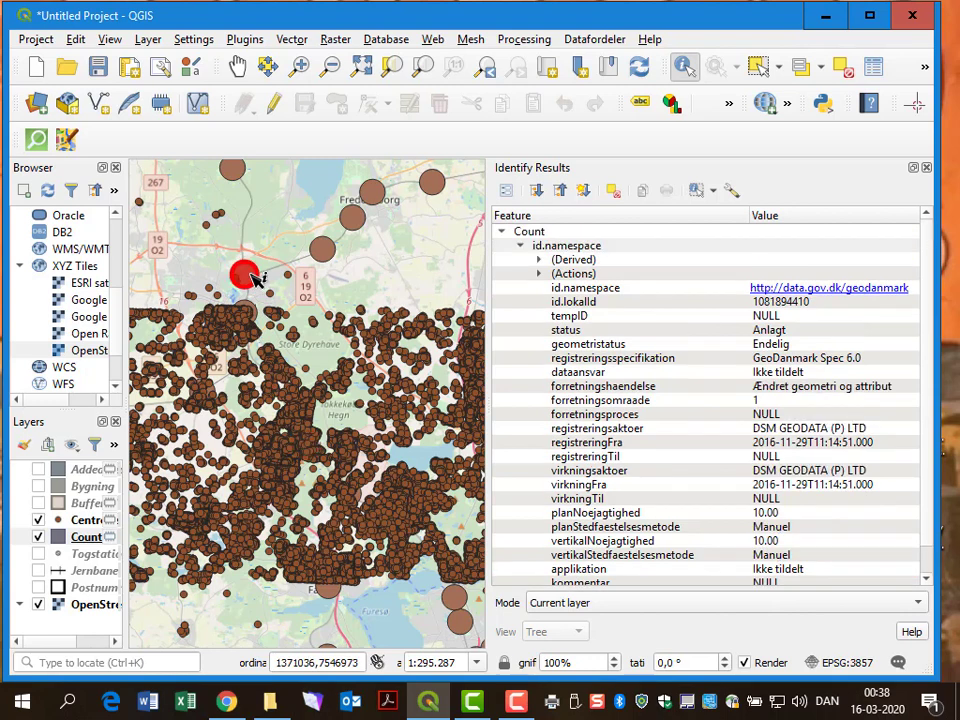
{"action": "scroll", "coordinate": [928, 440], "scroll_direction": "down", "scroll_amount": 1}
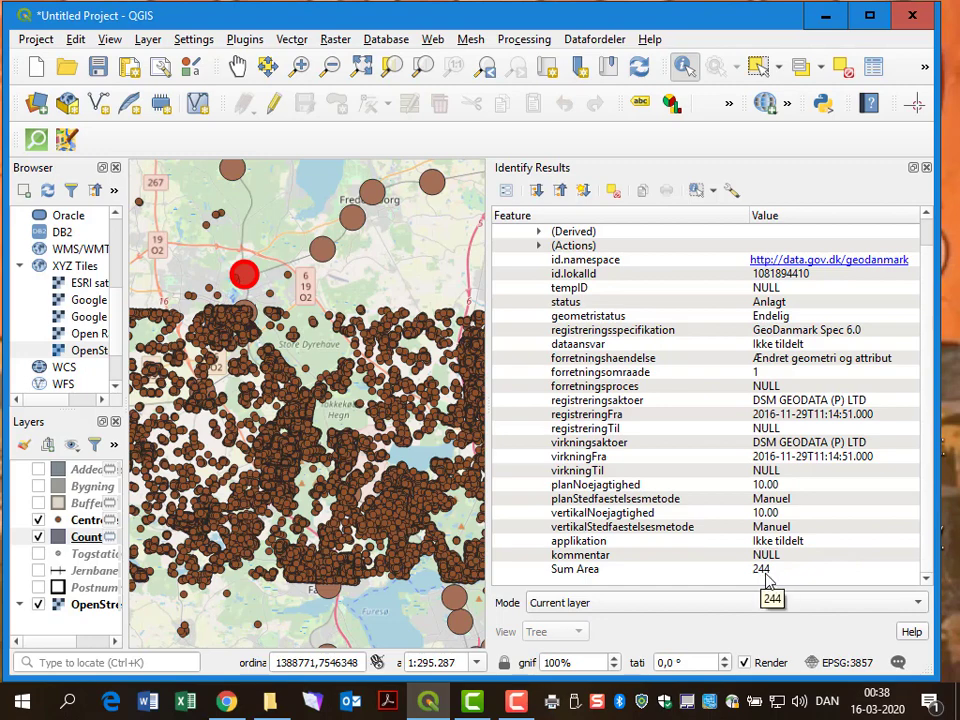
Identify the uppermost building centroid inside that station buffer on the Centroids layer and check its Added geom info_area
{"action": "left_click", "coordinate": [299, 66]}
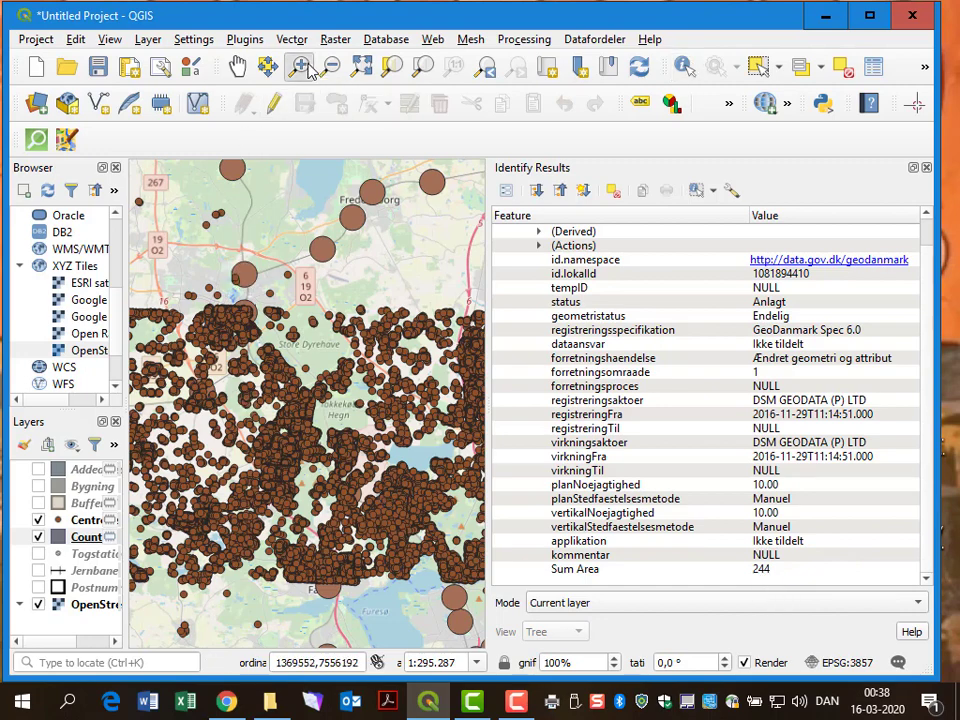
{"action": "left_click_drag", "start_coordinate": [226, 256], "coordinate": [286, 315]}
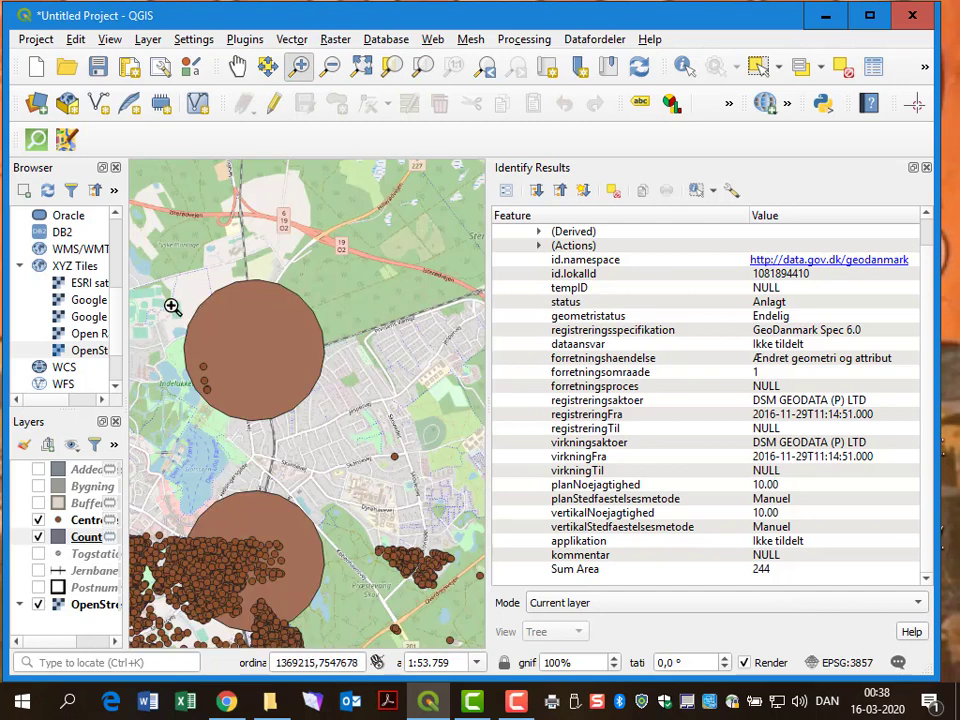
{"action": "left_click", "coordinate": [92, 520]}
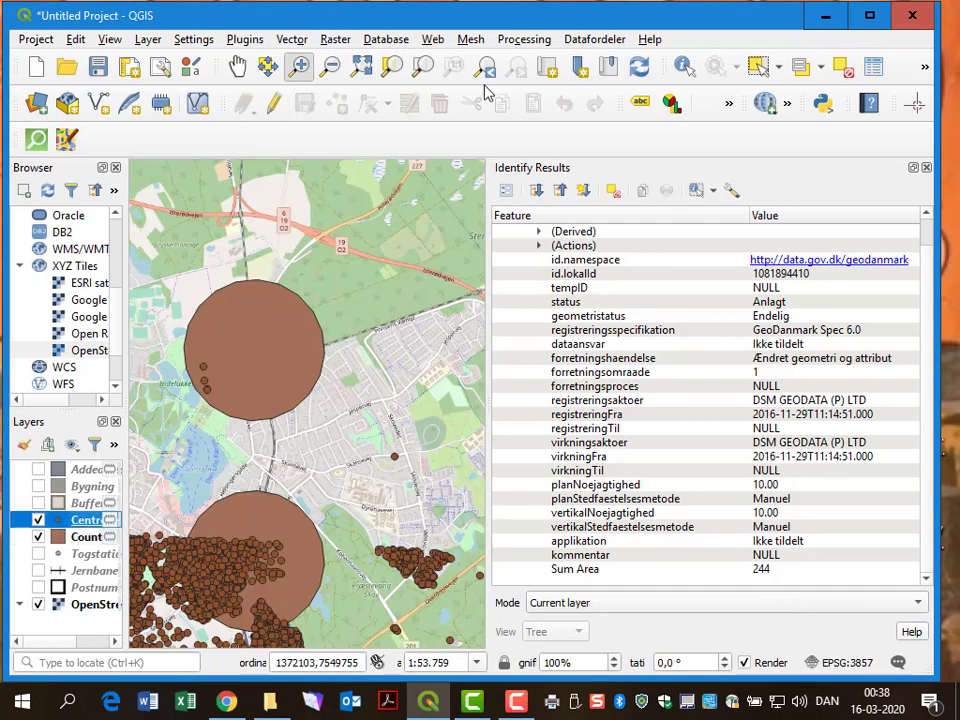
{"action": "left_click", "coordinate": [684, 66]}
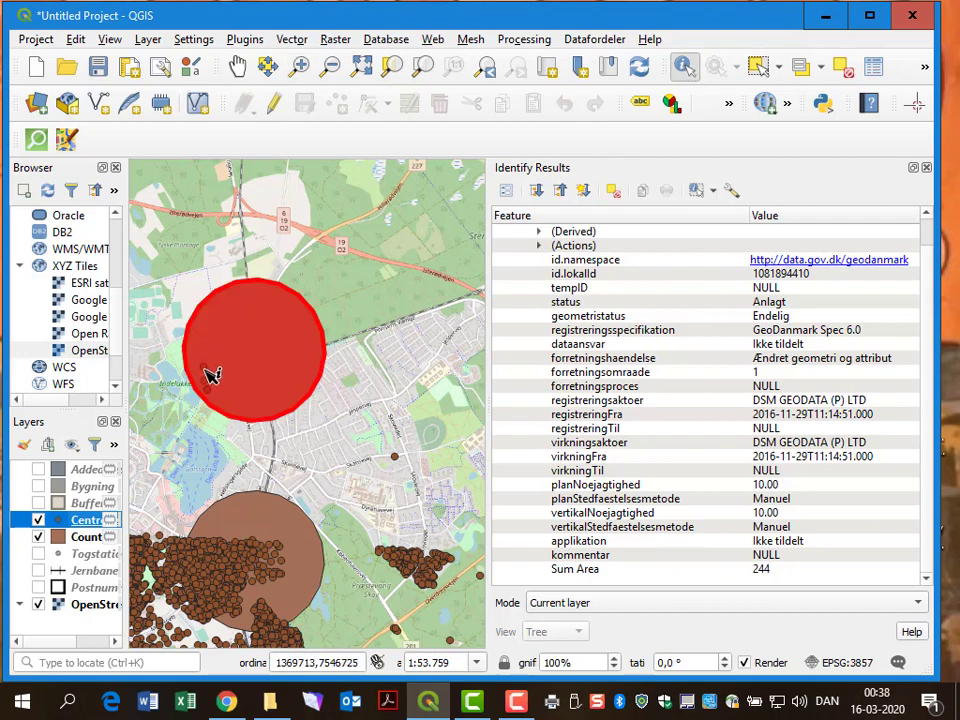
{"action": "left_click", "coordinate": [206, 368]}
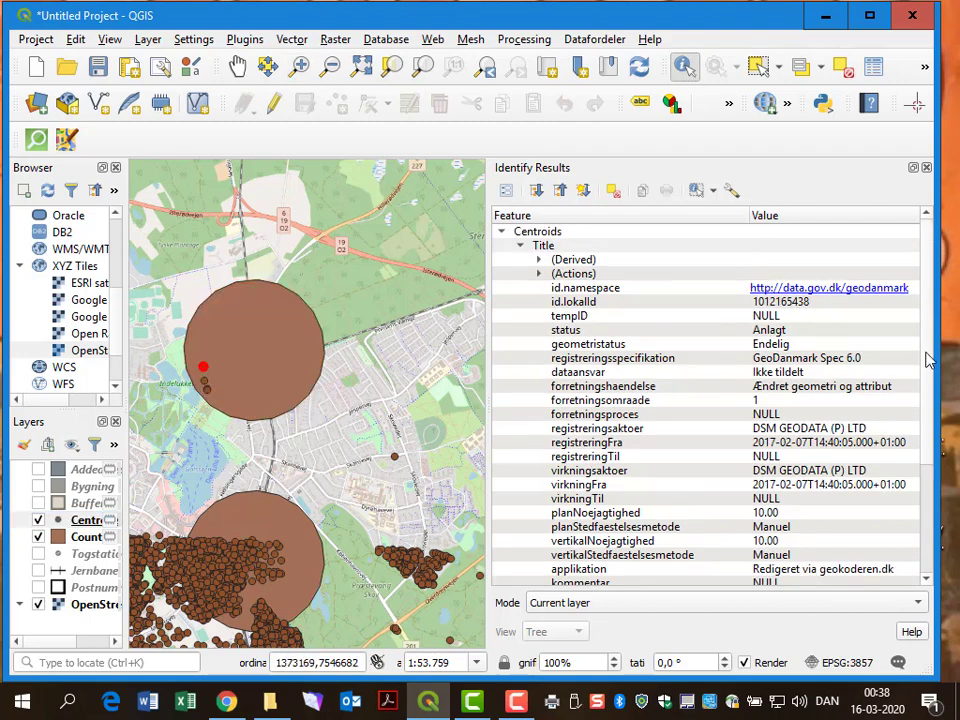
{"action": "scroll", "coordinate": [926, 360], "scroll_direction": "down", "scroll_amount": 4}
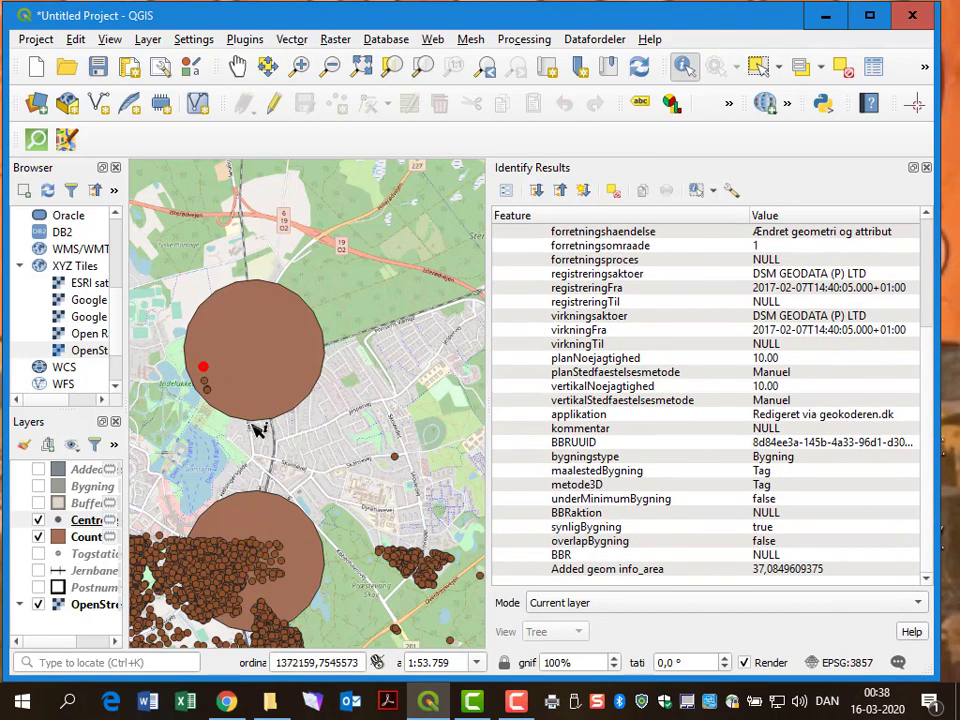
Identify the lower centroids inside the same buffer individually and check their Added geom info_area
{"action": "left_click", "coordinate": [207, 384]}
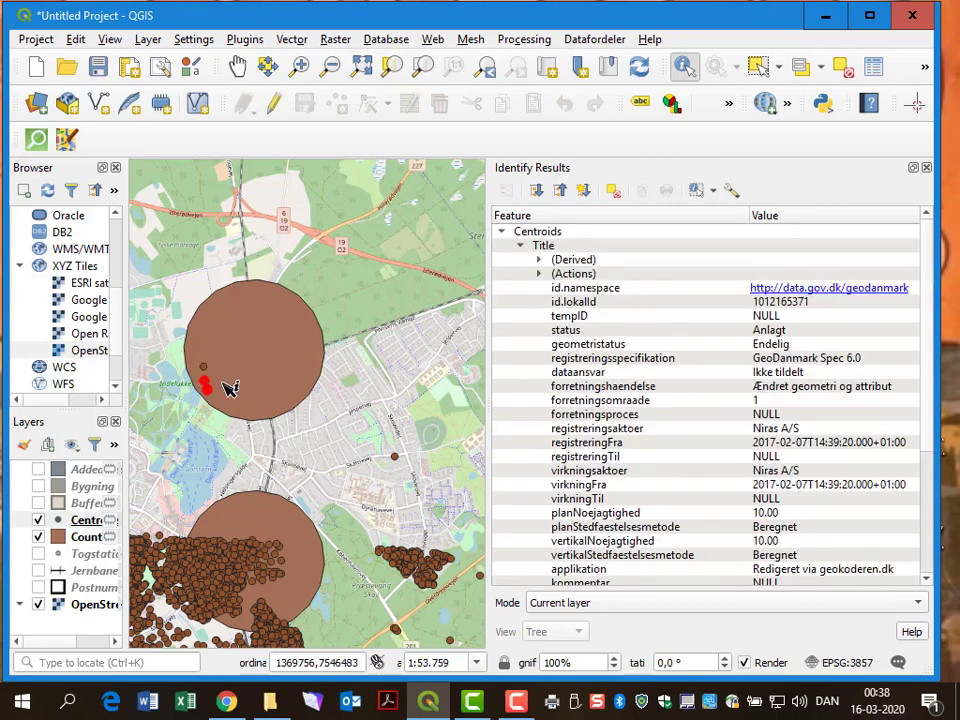
{"action": "scroll", "coordinate": [928, 434], "scroll_direction": "down", "scroll_amount": 4}
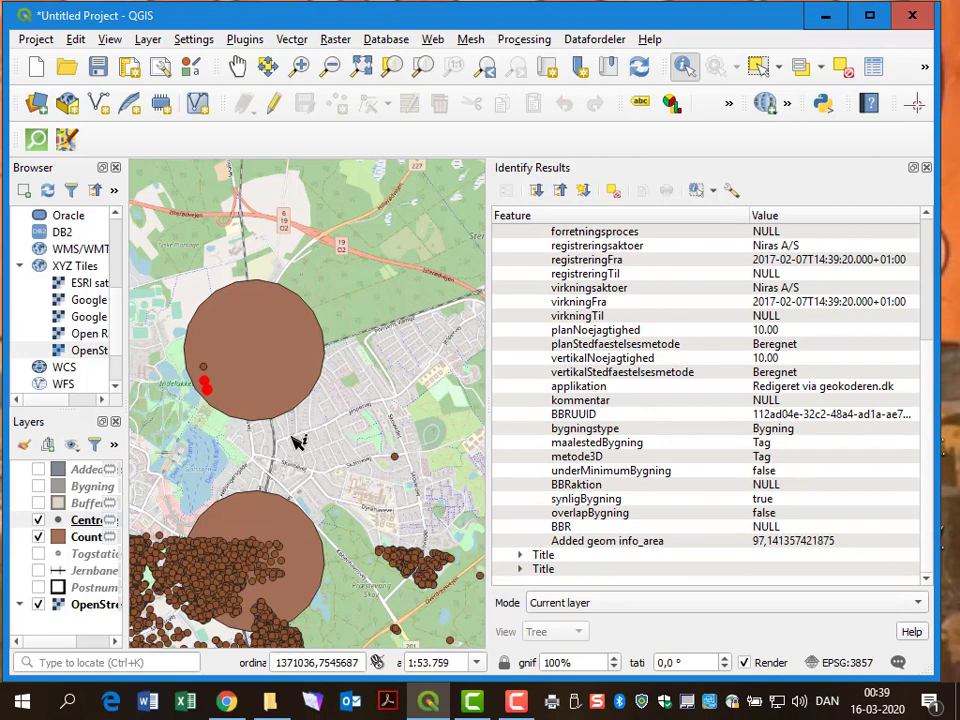
{"action": "left_click", "coordinate": [210, 378]}
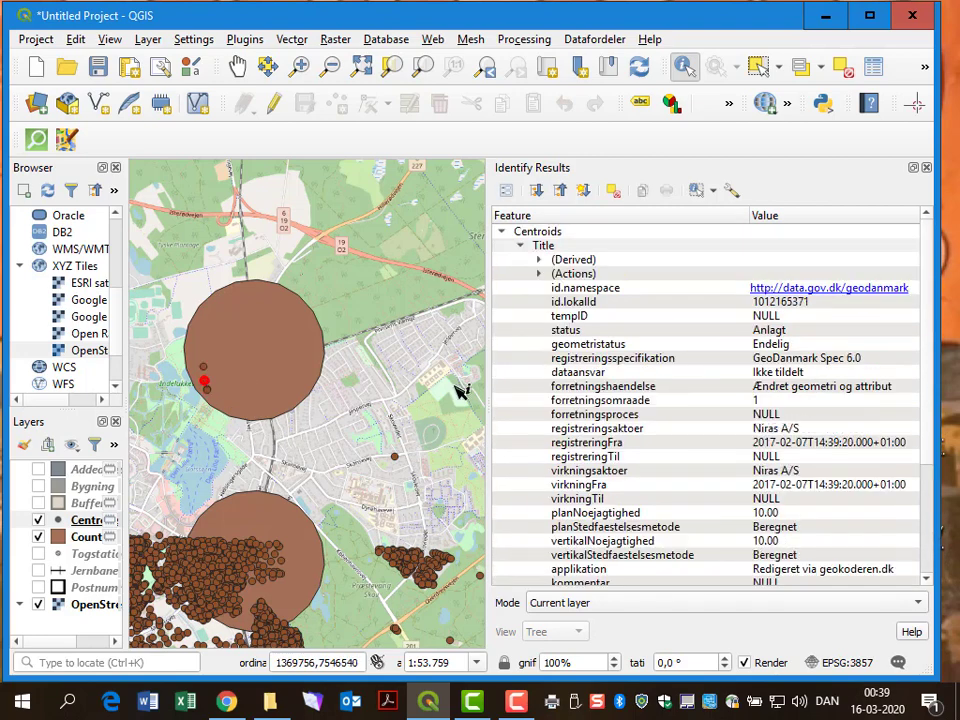
{"action": "scroll", "coordinate": [926, 415], "scroll_direction": "down", "scroll_amount": 4}
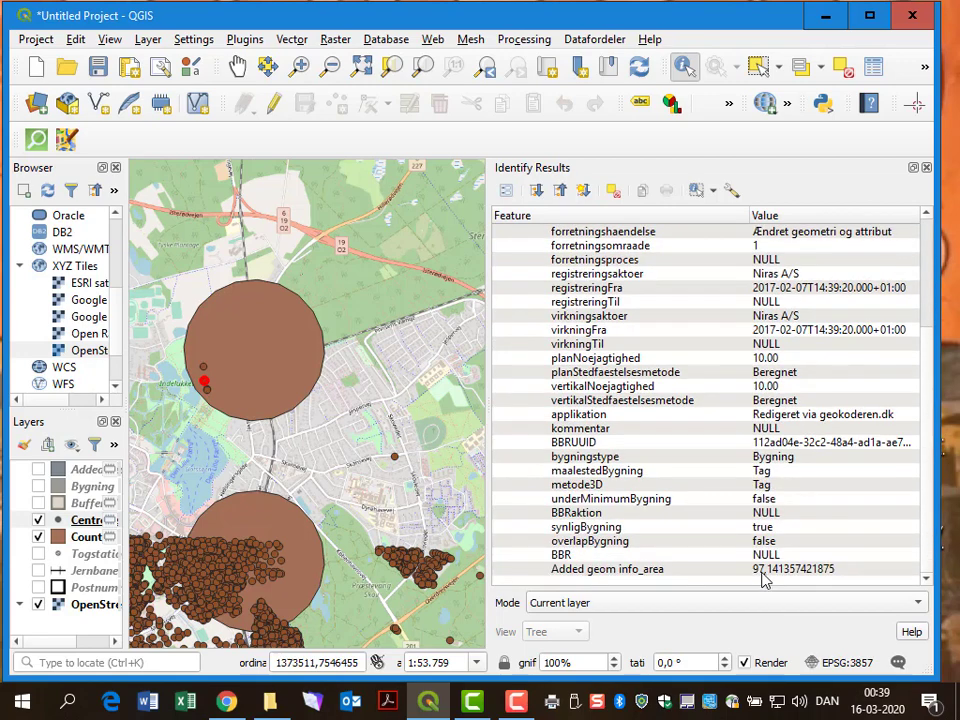
{"action": "left_click", "coordinate": [215, 397]}
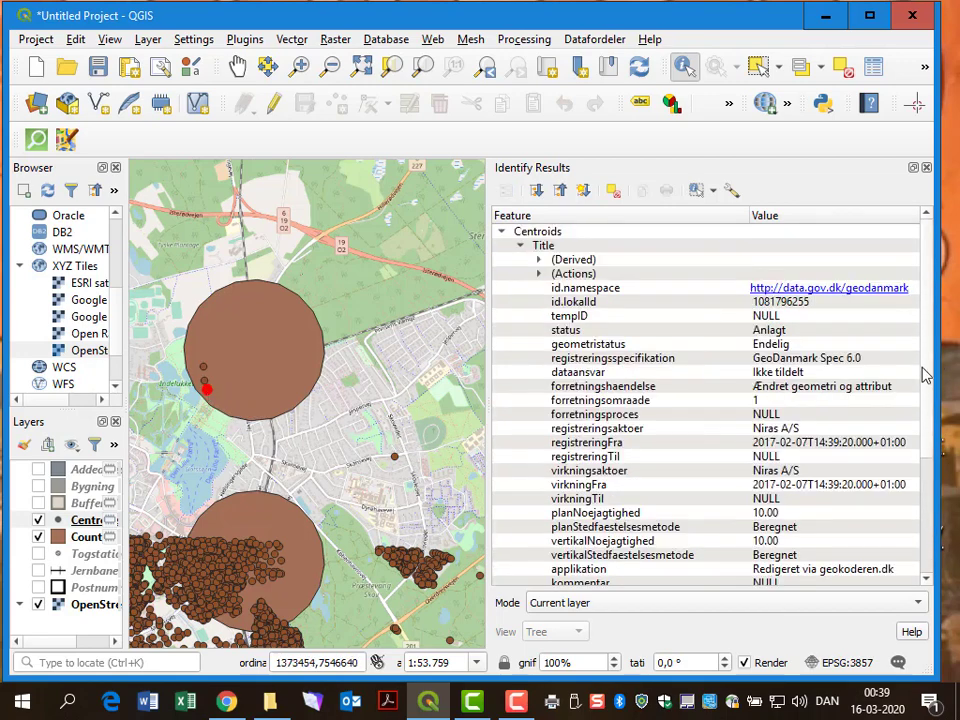
{"action": "scroll", "coordinate": [928, 447], "scroll_direction": "down", "scroll_amount": 2}
{"action": "scroll", "coordinate": [928, 447], "scroll_direction": "down", "scroll_amount": 3}
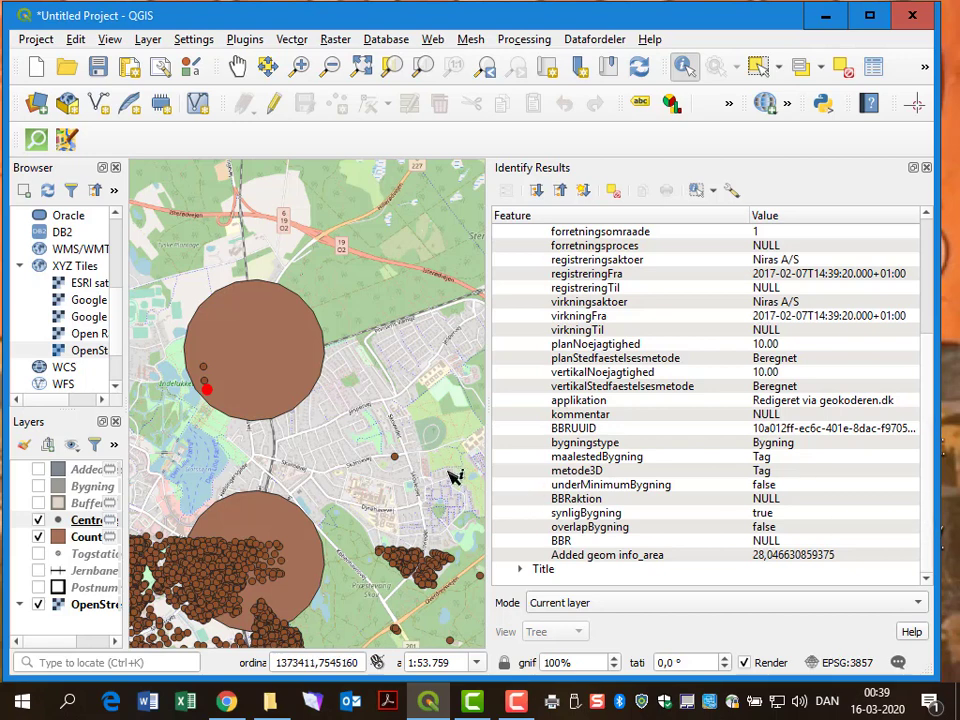
Identify the same station buffer again on the Count layer to compare its Sum Area with the centroid areas
{"action": "left_click", "coordinate": [85, 538]}
{"action": "left_click", "coordinate": [274, 332]}
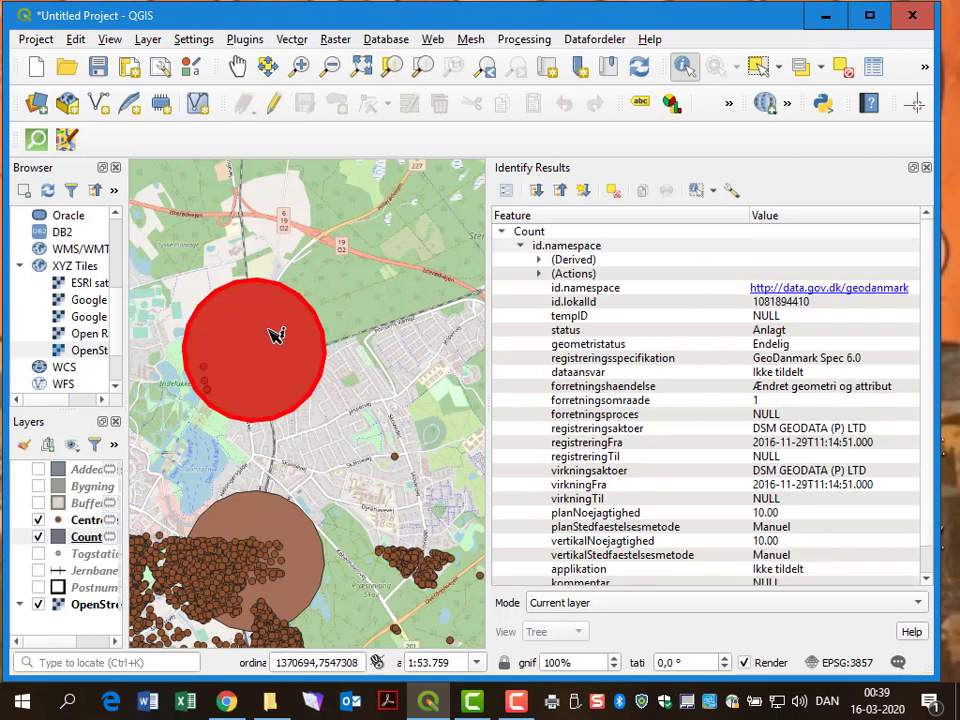
{"action": "scroll", "coordinate": [930, 420], "scroll_direction": "down", "scroll_amount": 1}
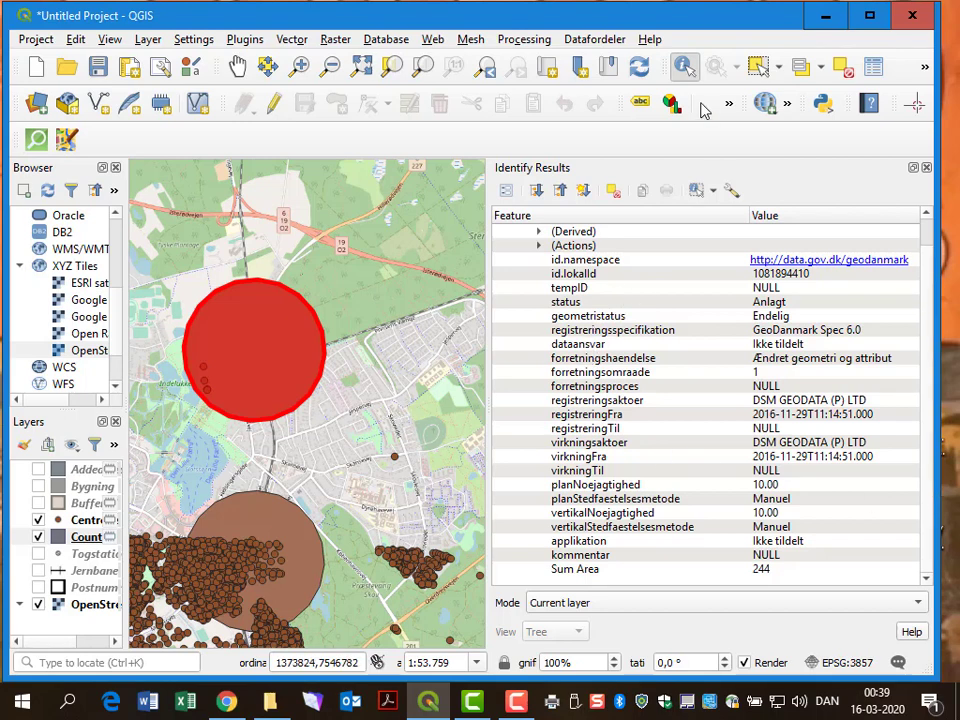
Go through the buffer's centroids again on the Centroids layer, rechecking the Added geom info_area of each
{"action": "left_click", "coordinate": [90, 520]}
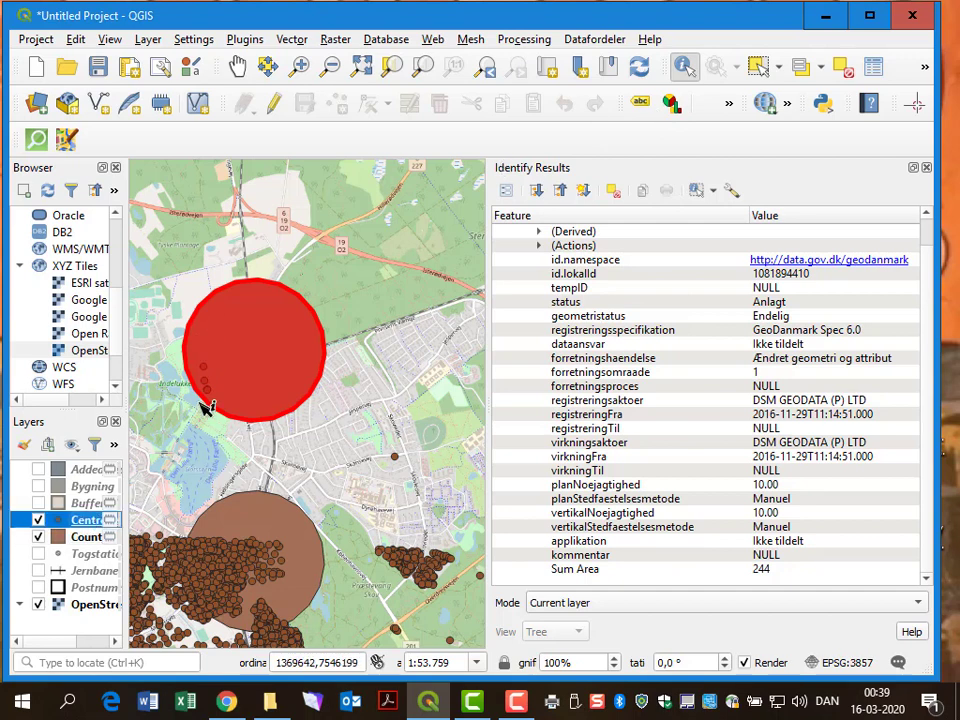
{"action": "left_click", "coordinate": [206, 369]}
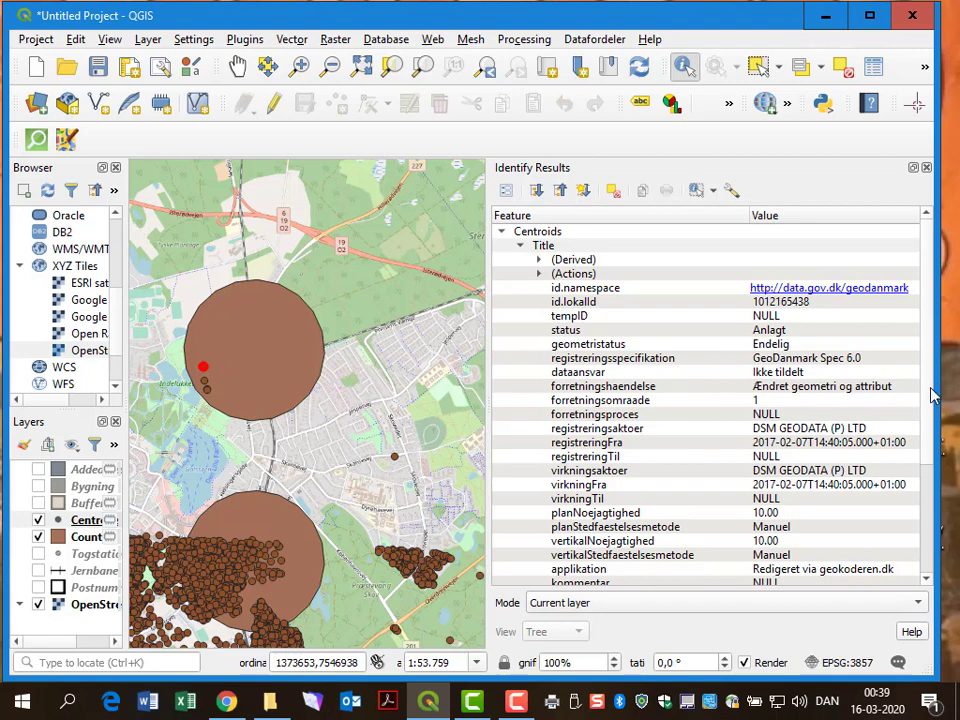
{"action": "scroll", "coordinate": [930, 395], "scroll_direction": "down", "scroll_amount": 4}
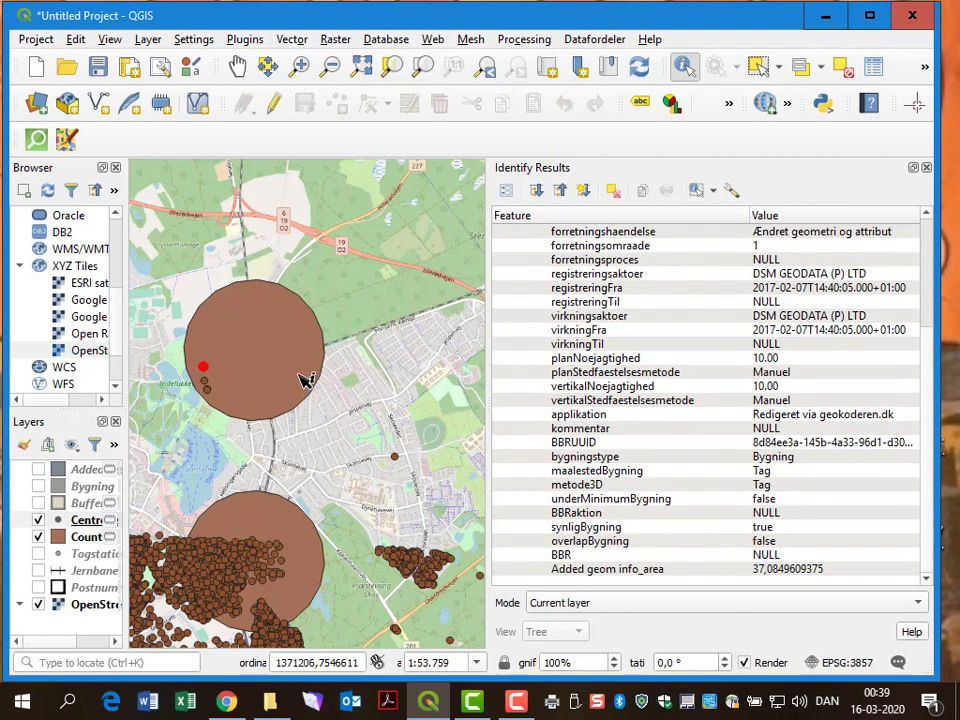
{"action": "left_click", "coordinate": [210, 387]}
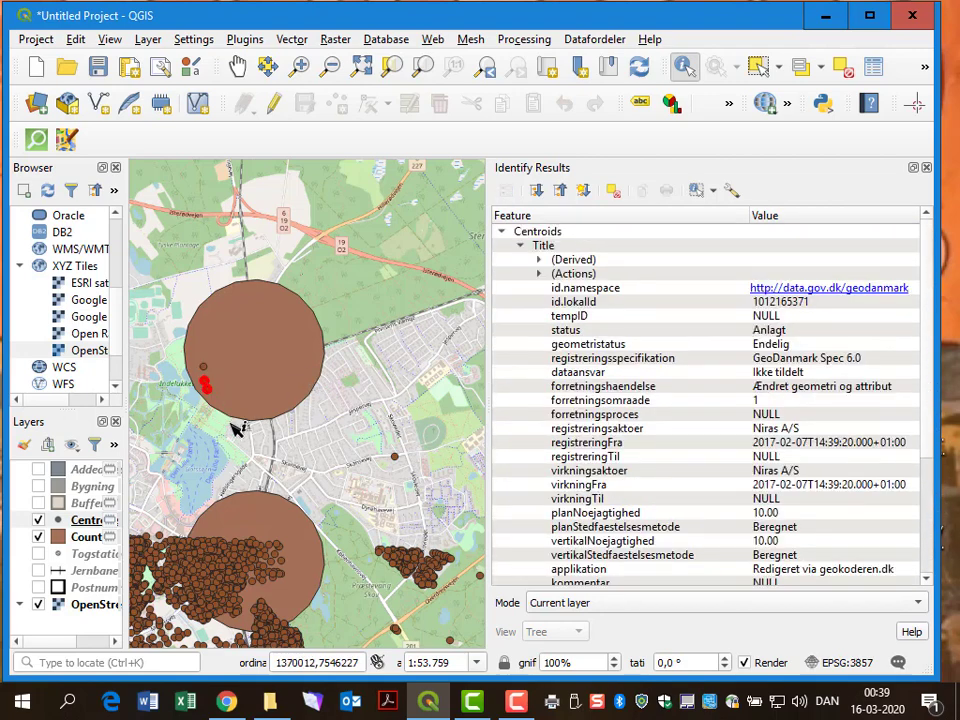
{"action": "left_click", "coordinate": [210, 378]}
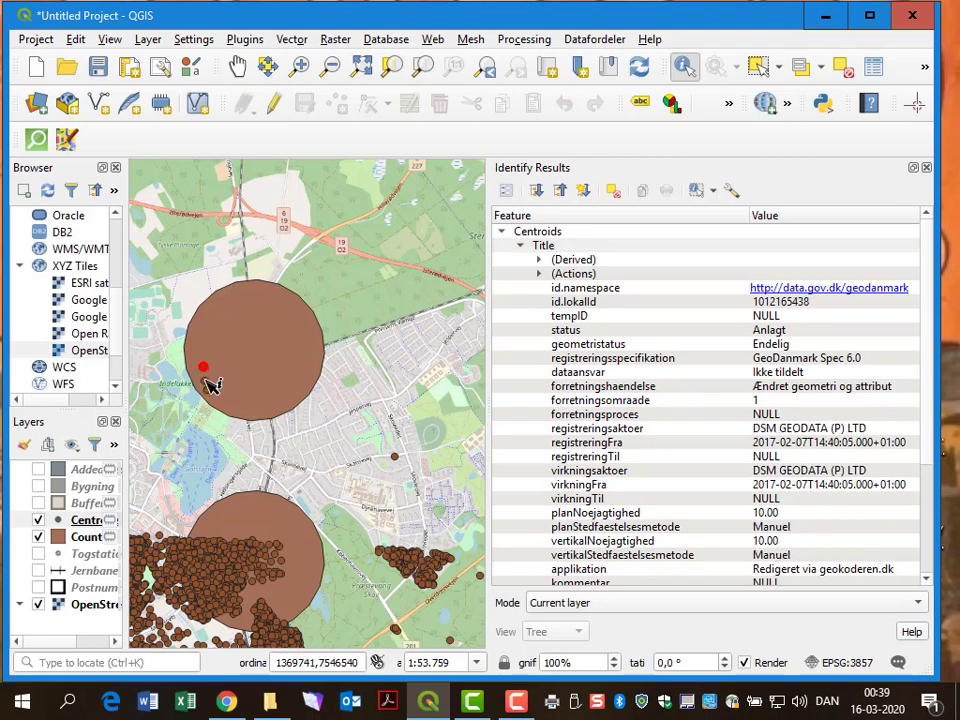
{"action": "left_click", "coordinate": [208, 386]}
{"action": "scroll", "coordinate": [932, 460], "scroll_direction": "down", "scroll_amount": 4}
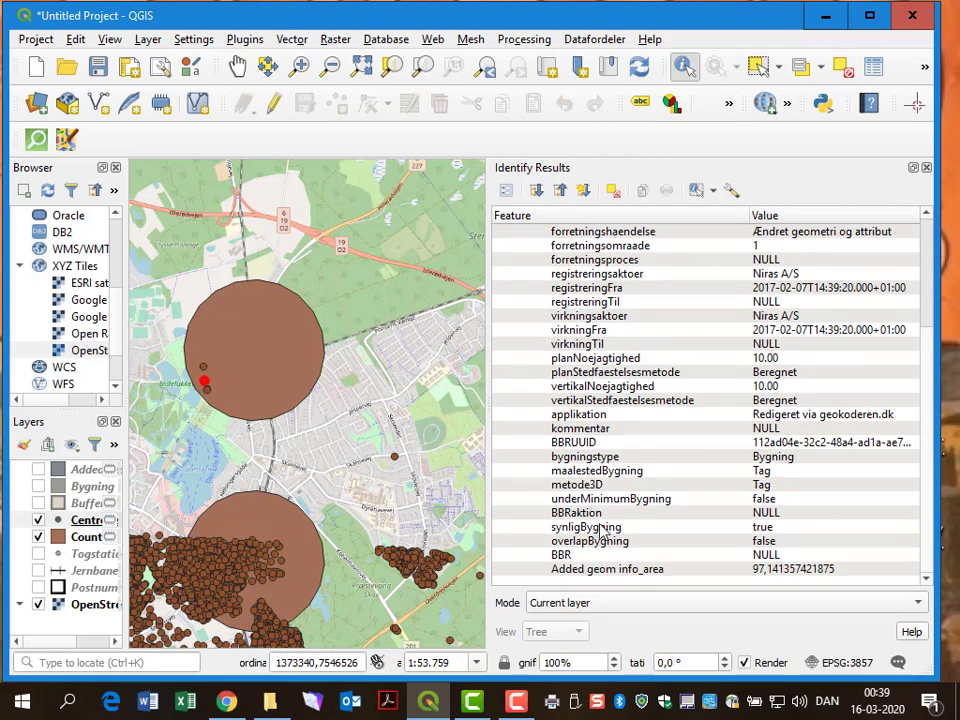
{"action": "left_click", "coordinate": [210, 392]}
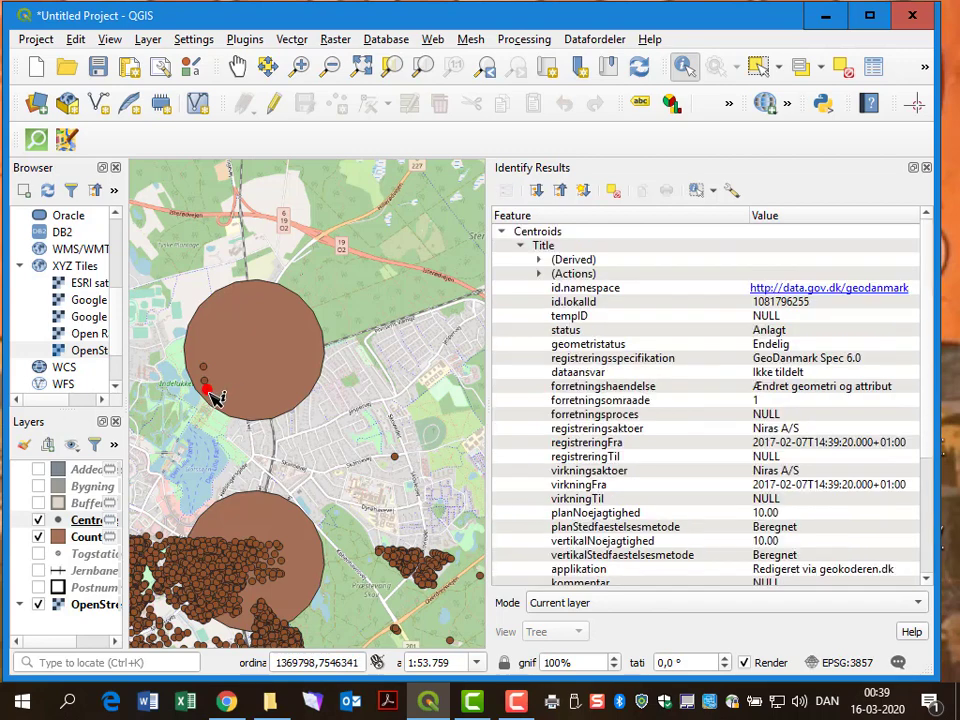
{"action": "scroll", "coordinate": [928, 378], "scroll_direction": "down", "scroll_amount": 4}
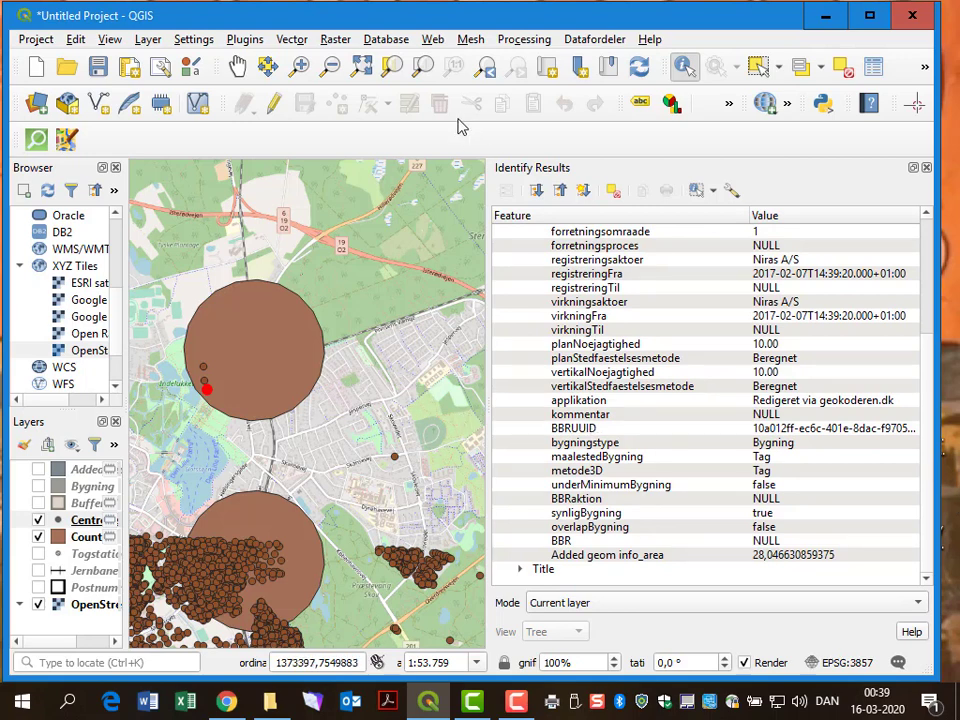
Examine the lowest centroids near the buffer's southwest edge up close for overlapping points
{"action": "left_click", "coordinate": [299, 66]}
{"action": "left_click_drag", "start_coordinate": [167, 240], "coordinate": [349, 431]}
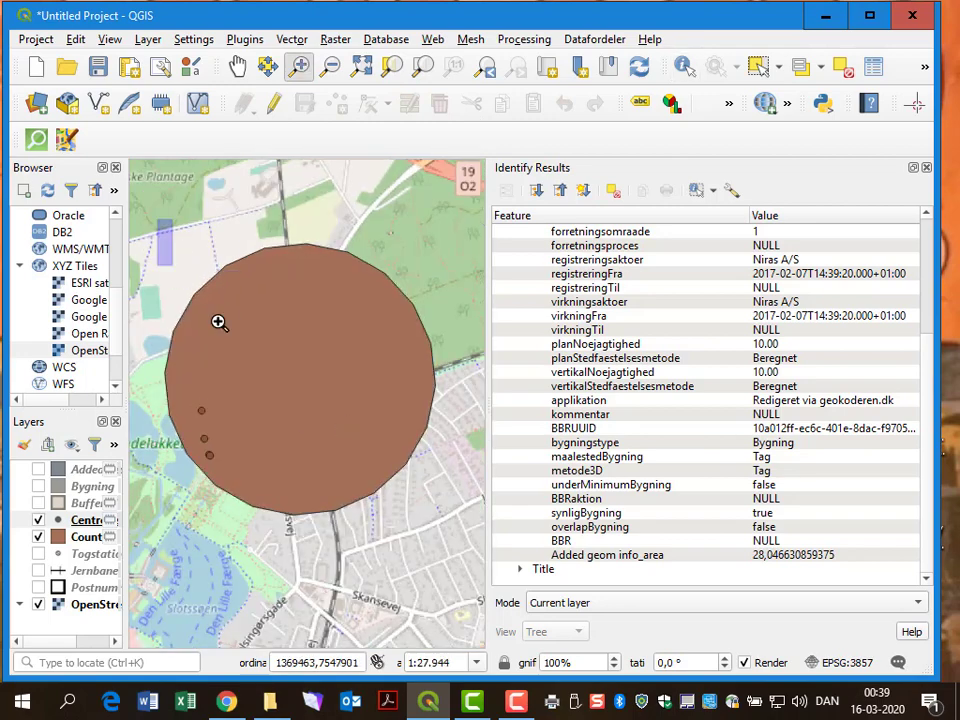
{"action": "left_click_drag", "start_coordinate": [130, 163], "coordinate": [467, 523]}
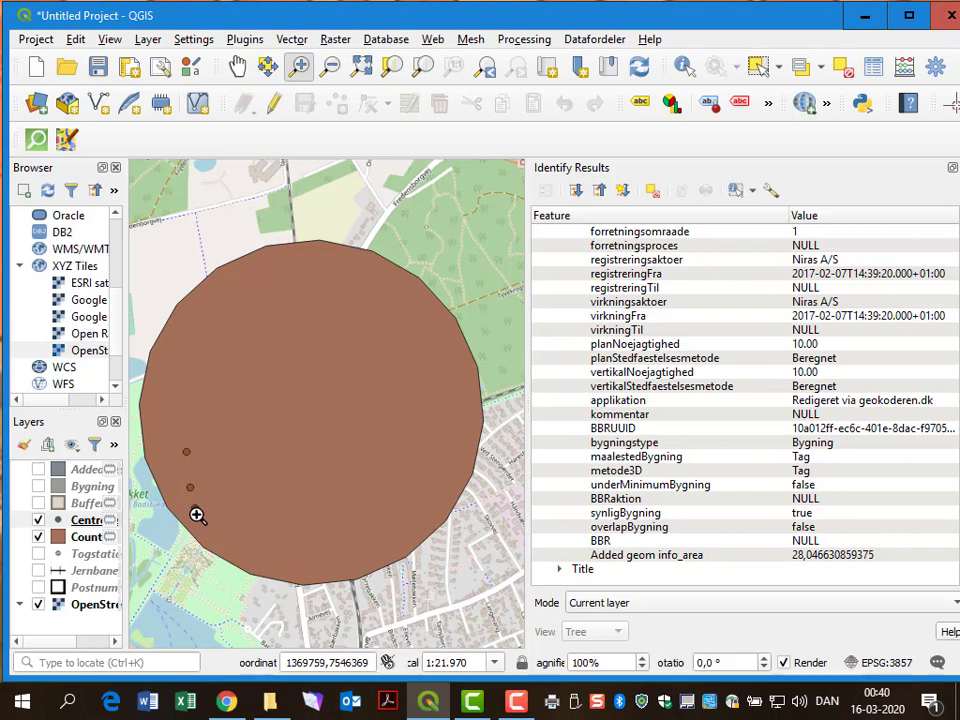
{"action": "left_click_drag", "start_coordinate": [177, 479], "coordinate": [221, 538]}
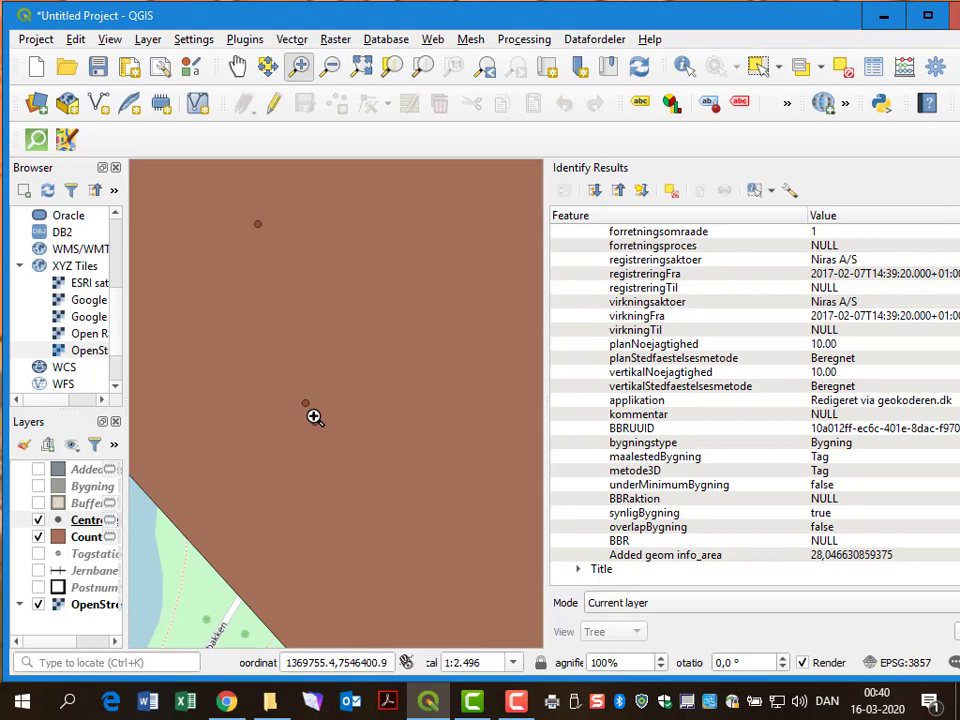
Examine how the station buffers and building centroids are distributed across all of northern Zealand
{"action": "left_click", "coordinate": [330, 66]}
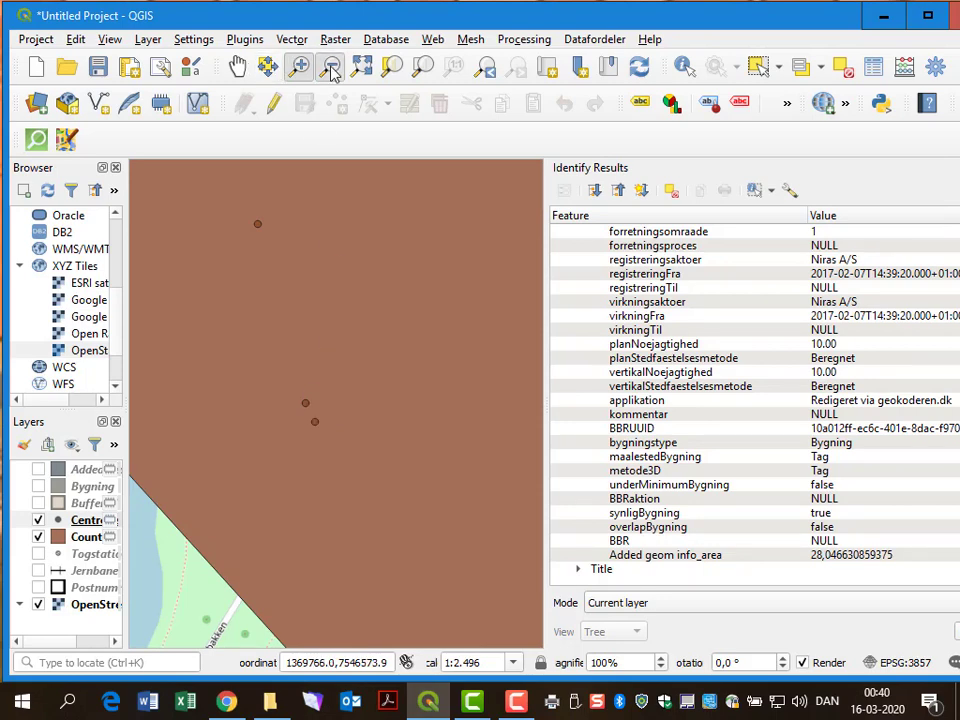
{"action": "left_click", "coordinate": [320, 239]}
{"action": "left_click", "coordinate": [320, 239]}
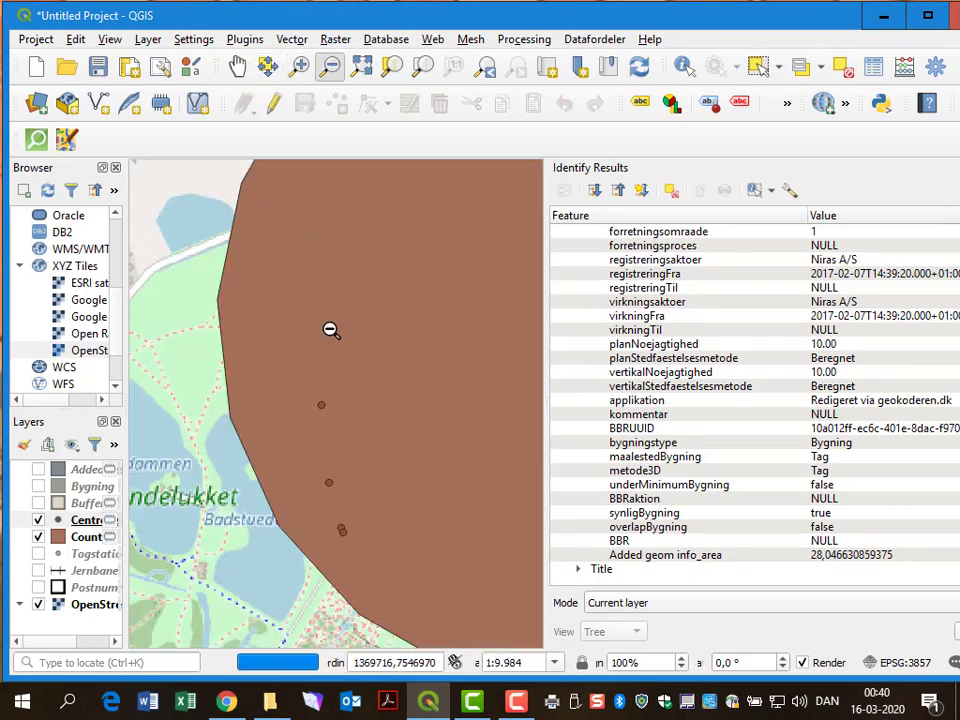
{"action": "left_click", "coordinate": [330, 329]}
{"action": "left_click", "coordinate": [330, 330]}
{"action": "left_click", "coordinate": [361, 425]}
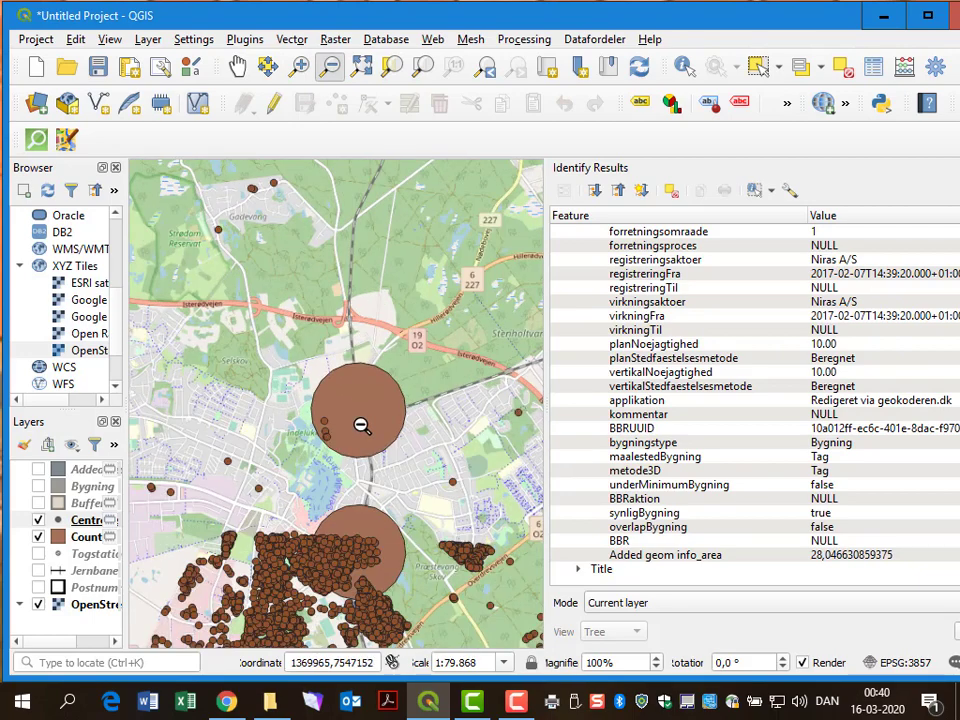
{"action": "left_click", "coordinate": [361, 423]}
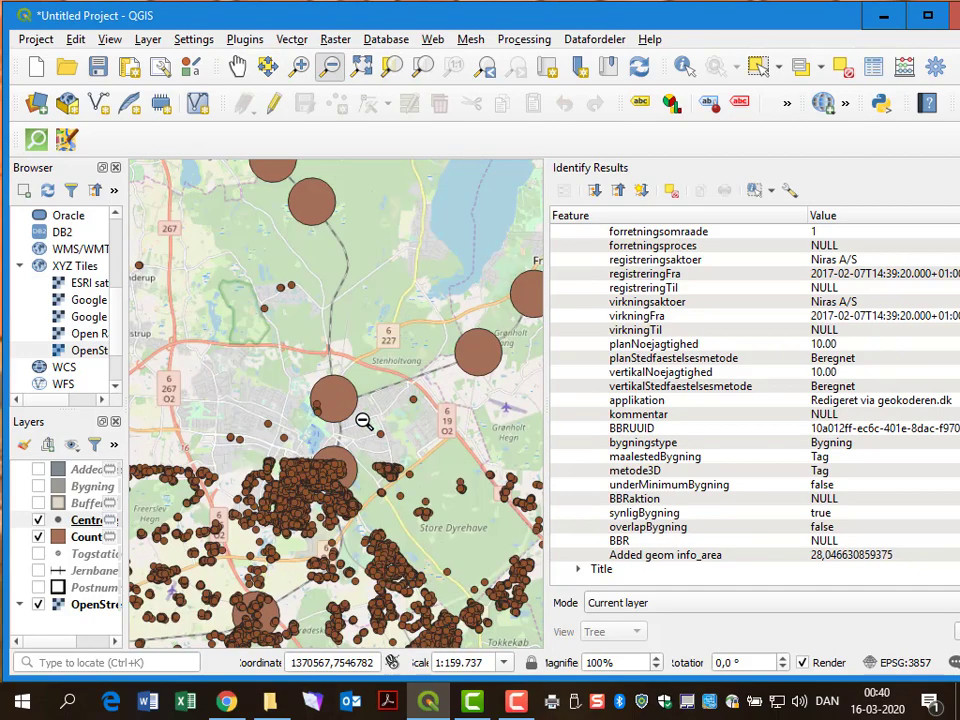
{"action": "left_click", "coordinate": [370, 414]}
{"action": "left_click", "coordinate": [370, 414]}
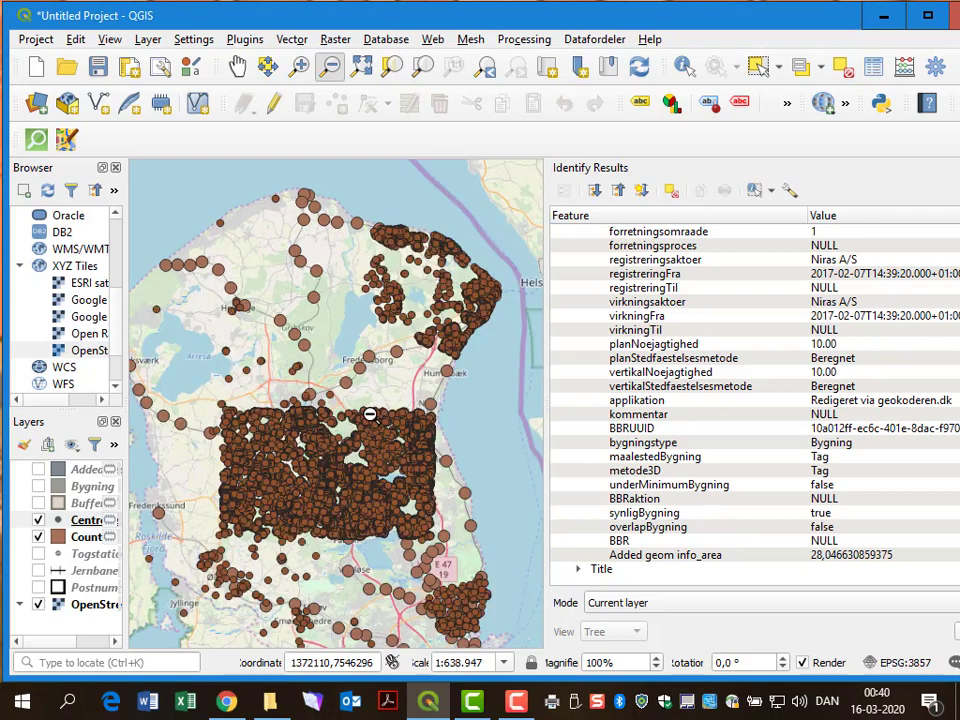